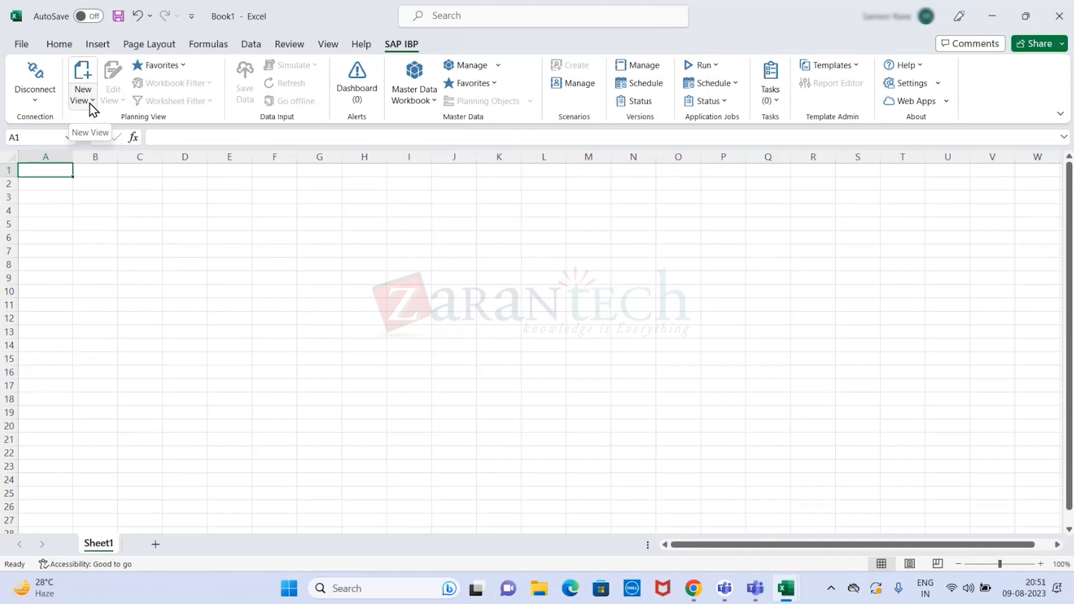
# - Start a new planning view from a template and keep Periods as what the first time row shows
pyautogui.click(95, 103)
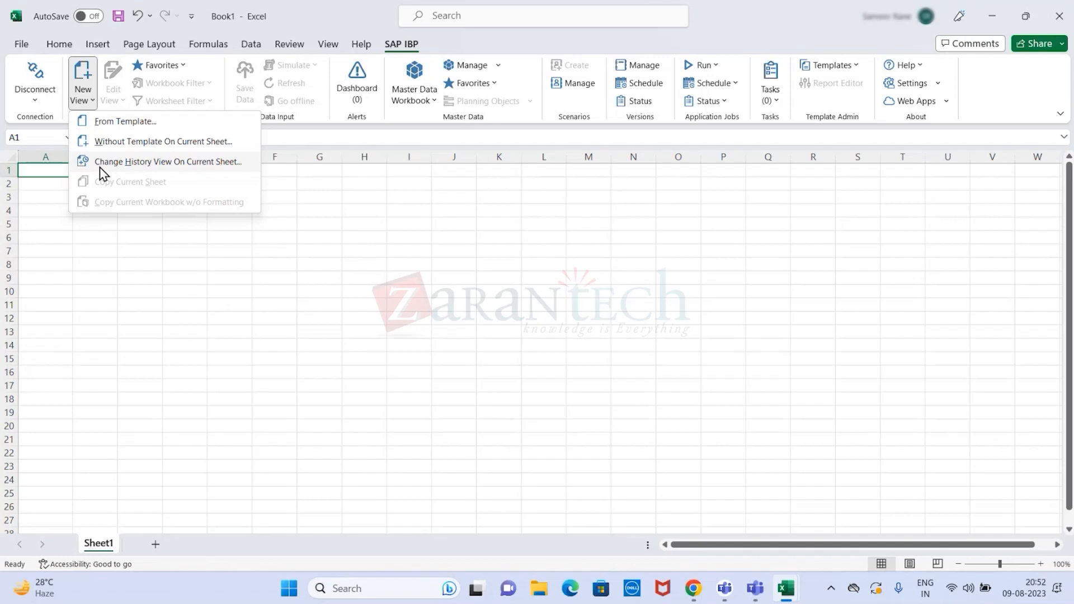
pyautogui.click(133, 121)
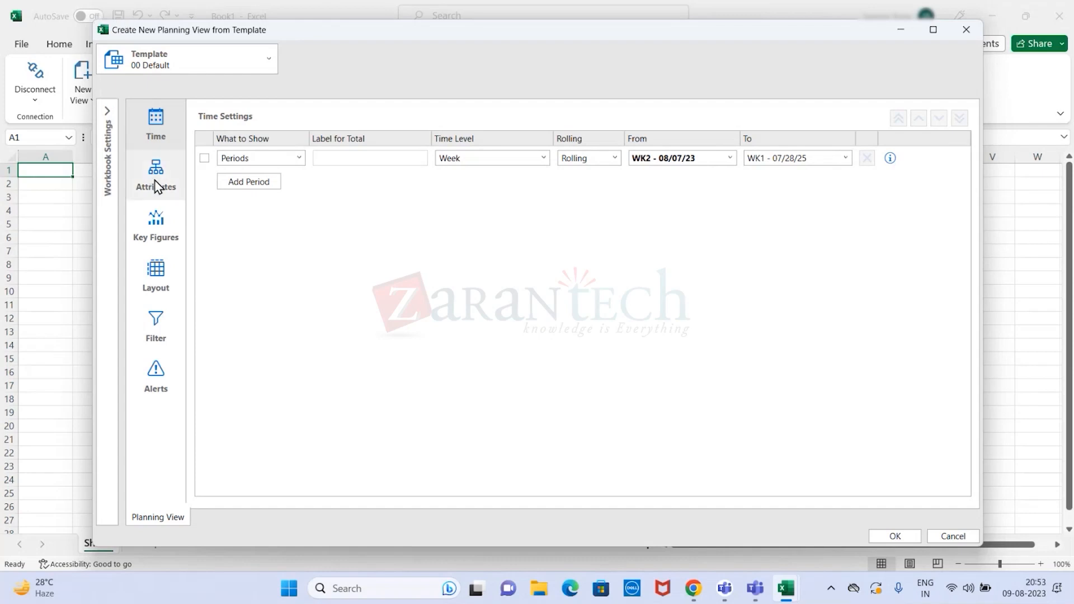
pyautogui.moveTo(154, 180)
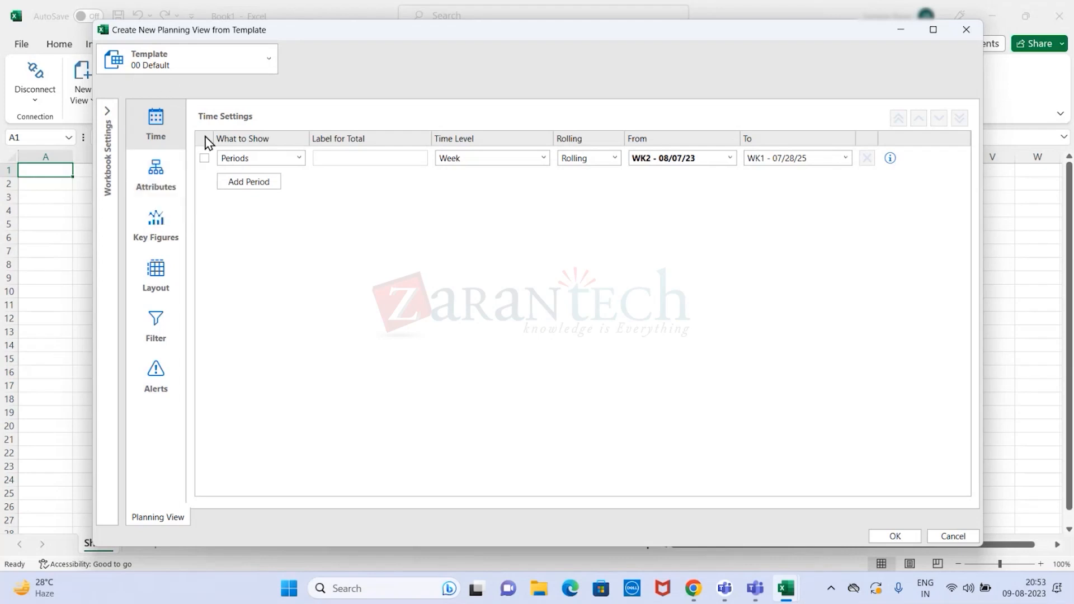
pyautogui.moveTo(165, 126)
pyautogui.click(300, 158)
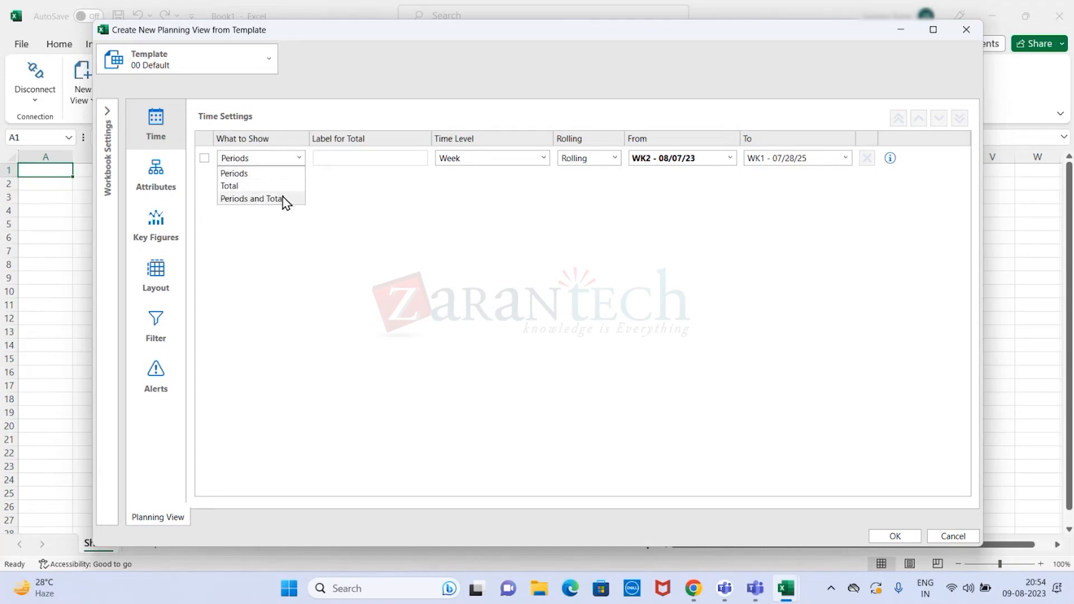
pyautogui.click(257, 175)
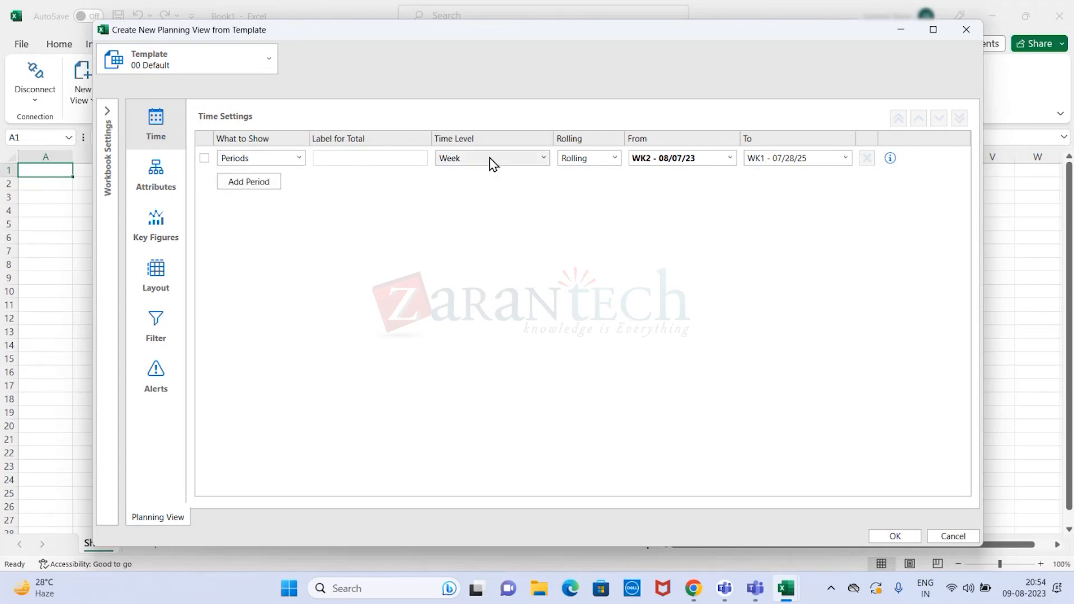
# - Add a second time period that shows Total and label it Grand Total
pyautogui.click(266, 182)
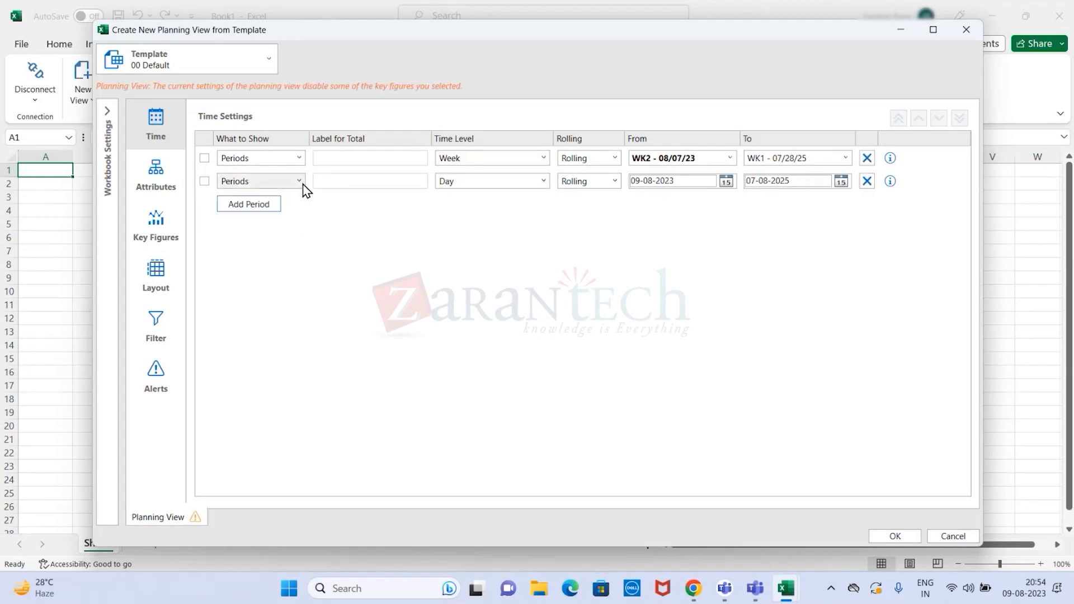
pyautogui.click(297, 182)
pyautogui.click(276, 210)
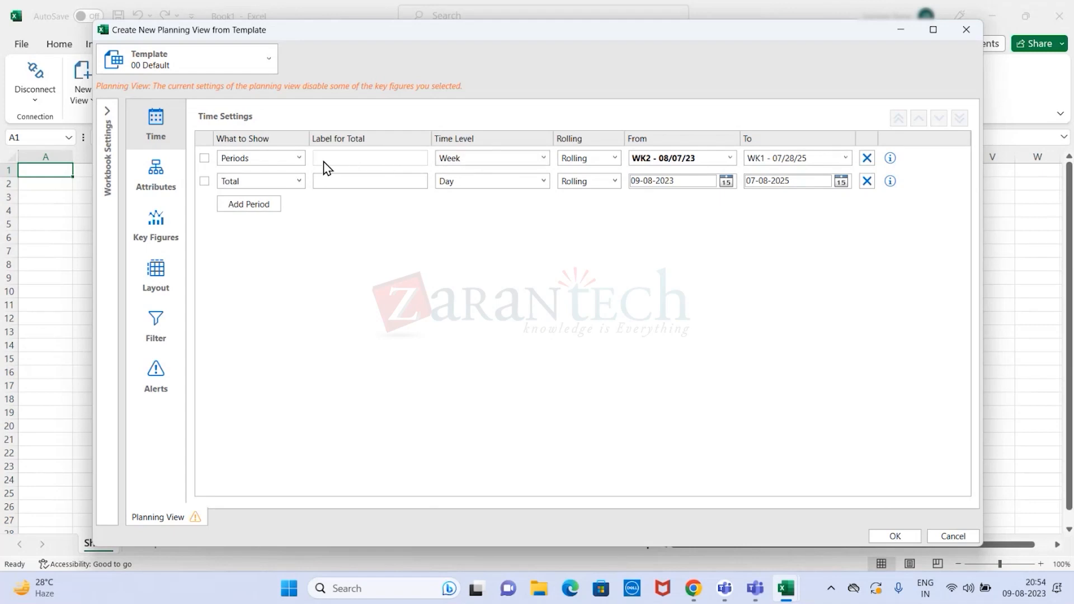
pyautogui.click(330, 182)
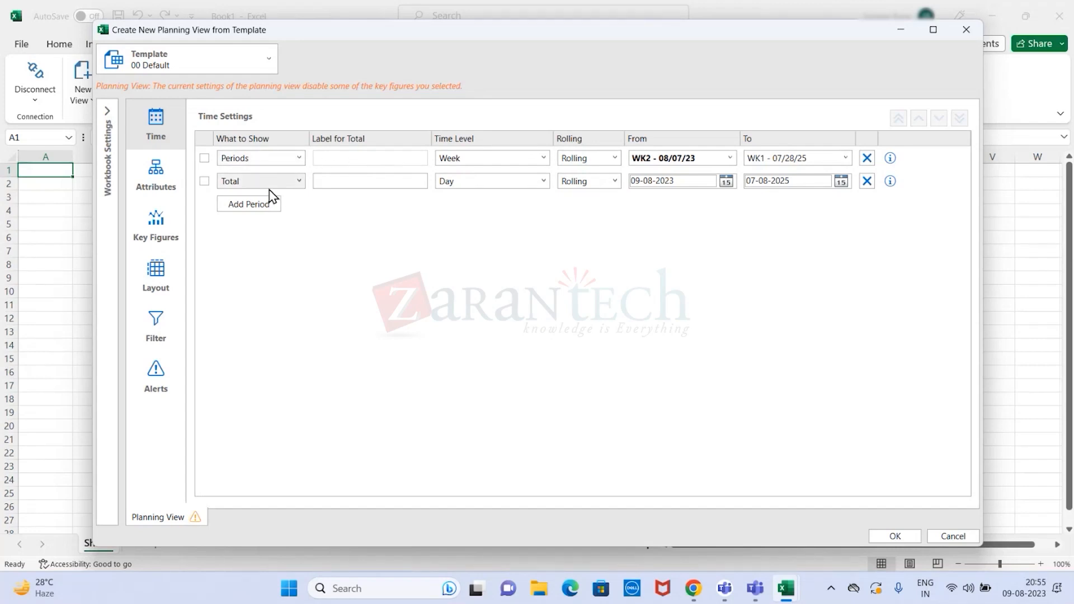
pyautogui.write('g')
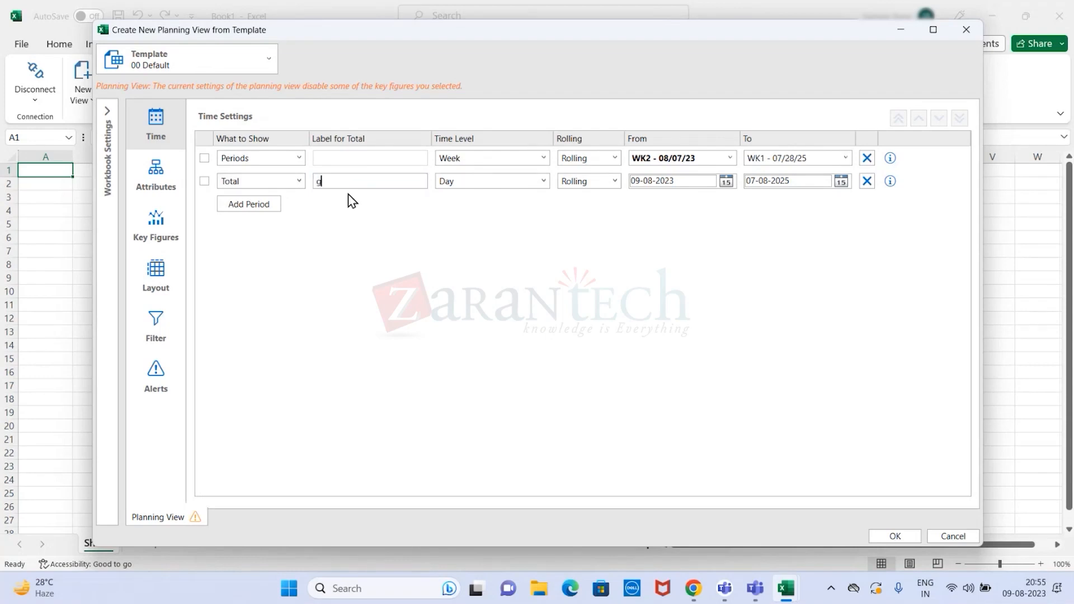
pyautogui.press('BackSpace')
pyautogui.write('Grand Total')
# - Try Month as the first period's time level and return it to Week
pyautogui.click(542, 158)
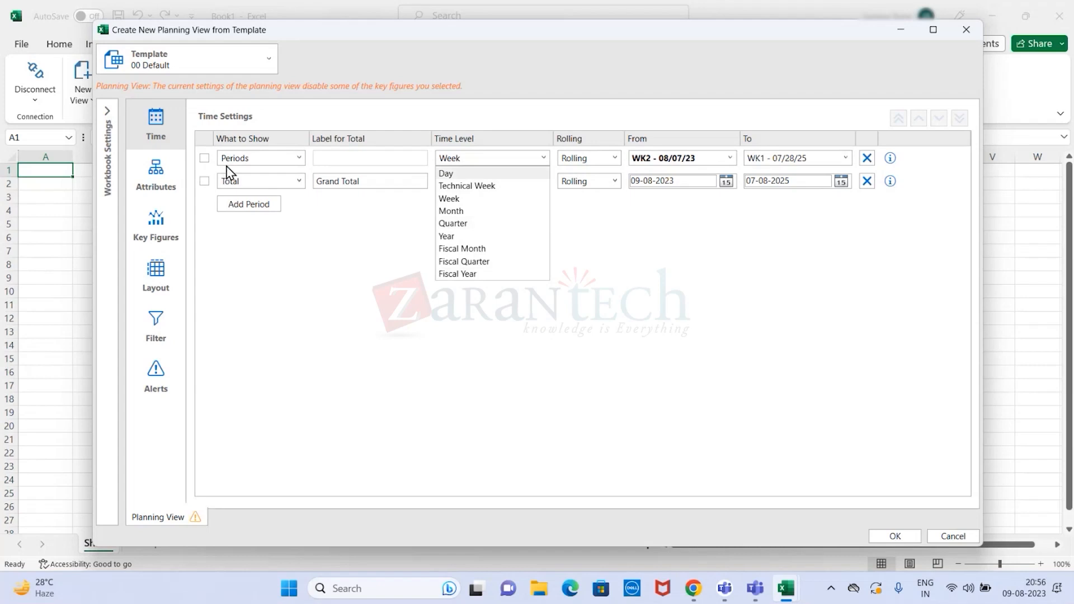
pyautogui.click(473, 210)
pyautogui.click(477, 162)
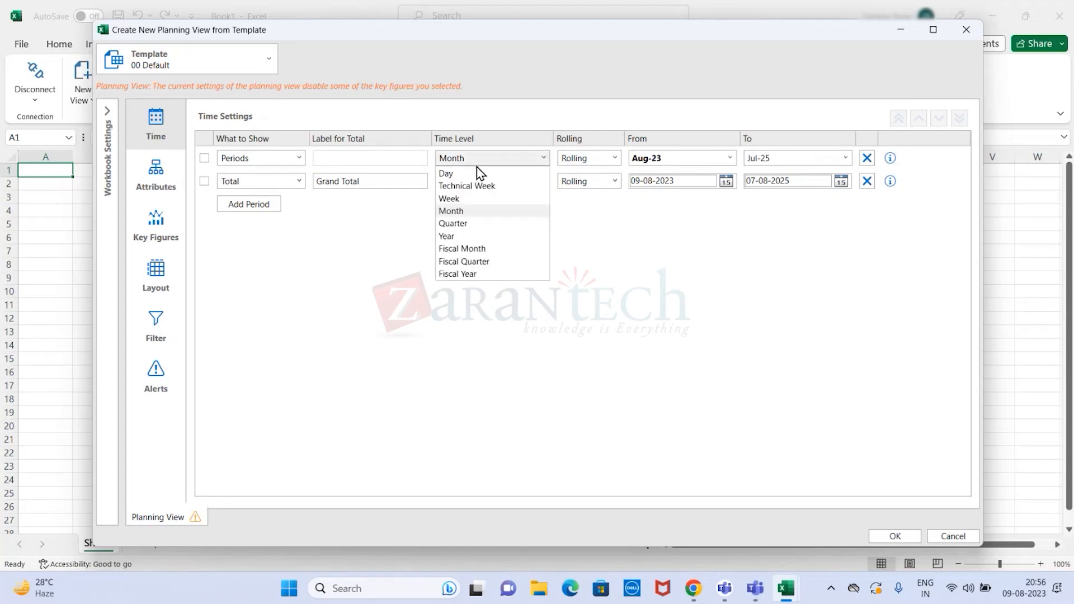
pyautogui.click(472, 201)
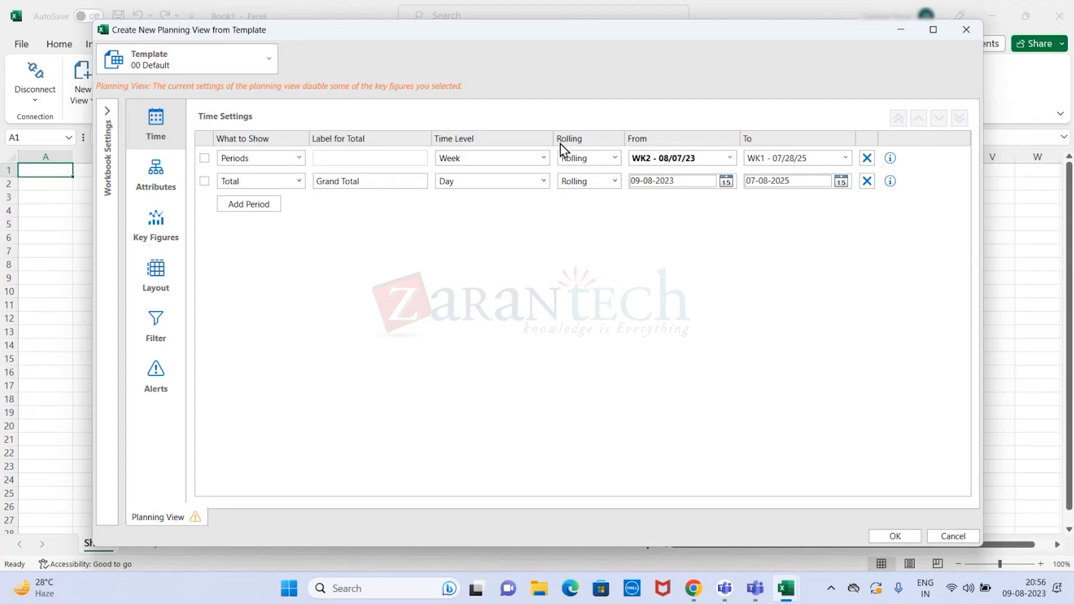
# - Keep the weekly period rolling and set its range from WK3 - 08/14/23 to WK2 - 08/04/25
pyautogui.click(615, 159)
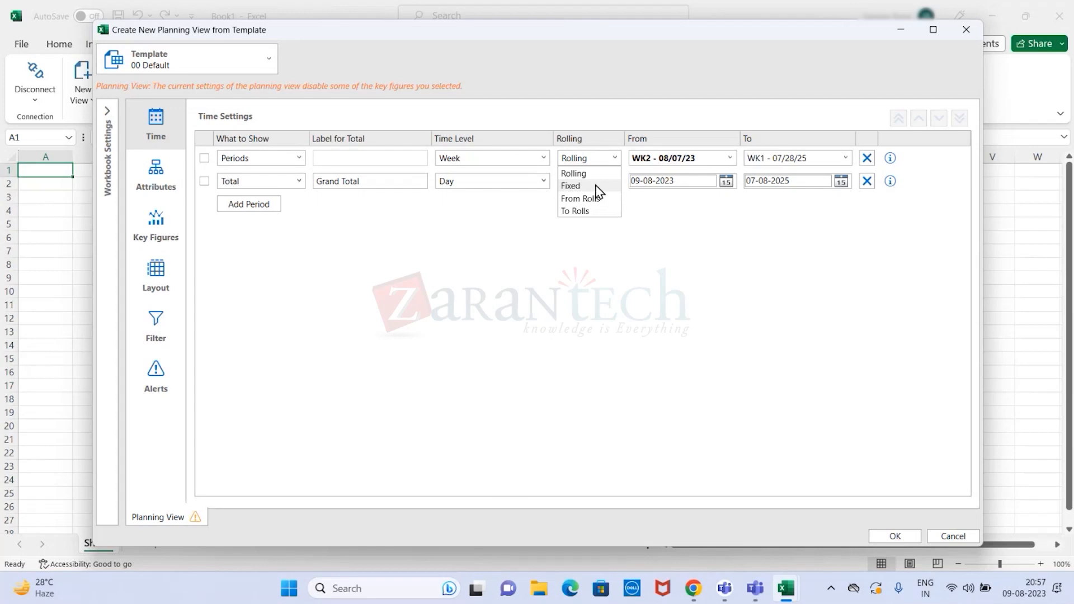
pyautogui.click(594, 176)
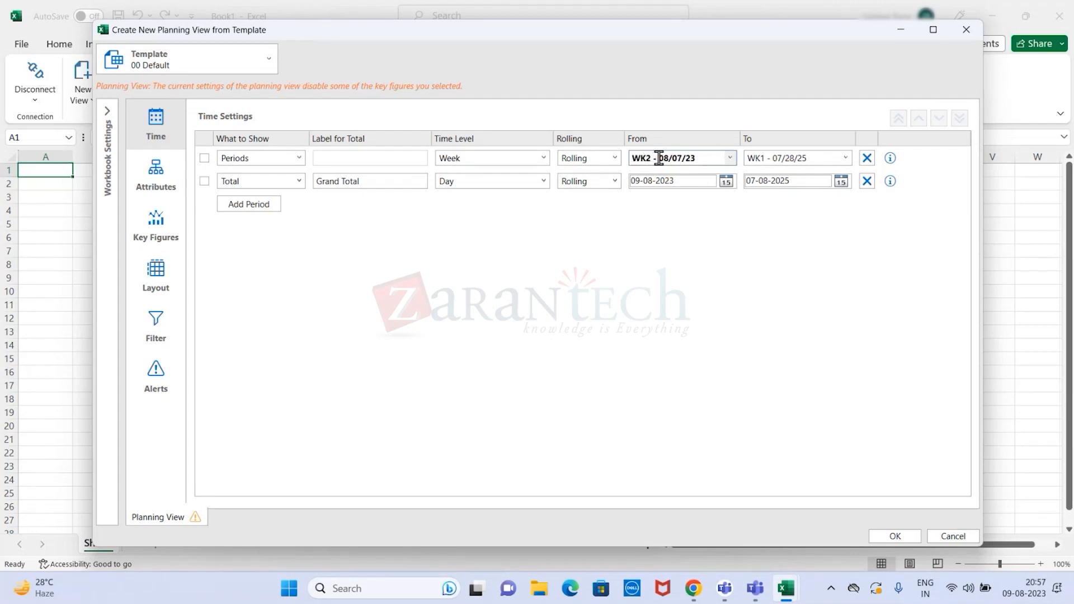
pyautogui.click(731, 159)
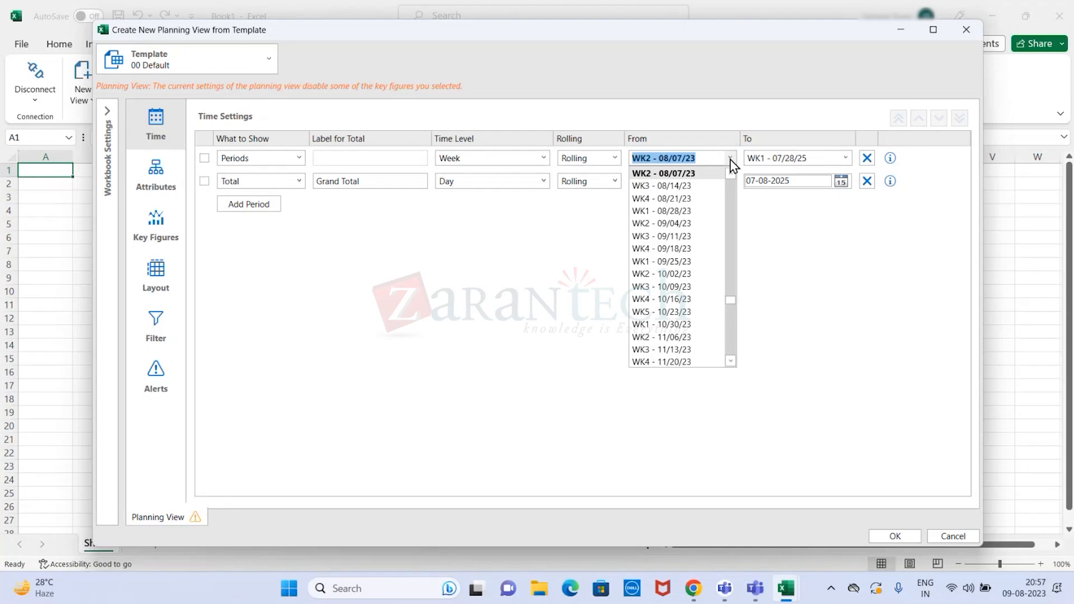
pyautogui.click(705, 185)
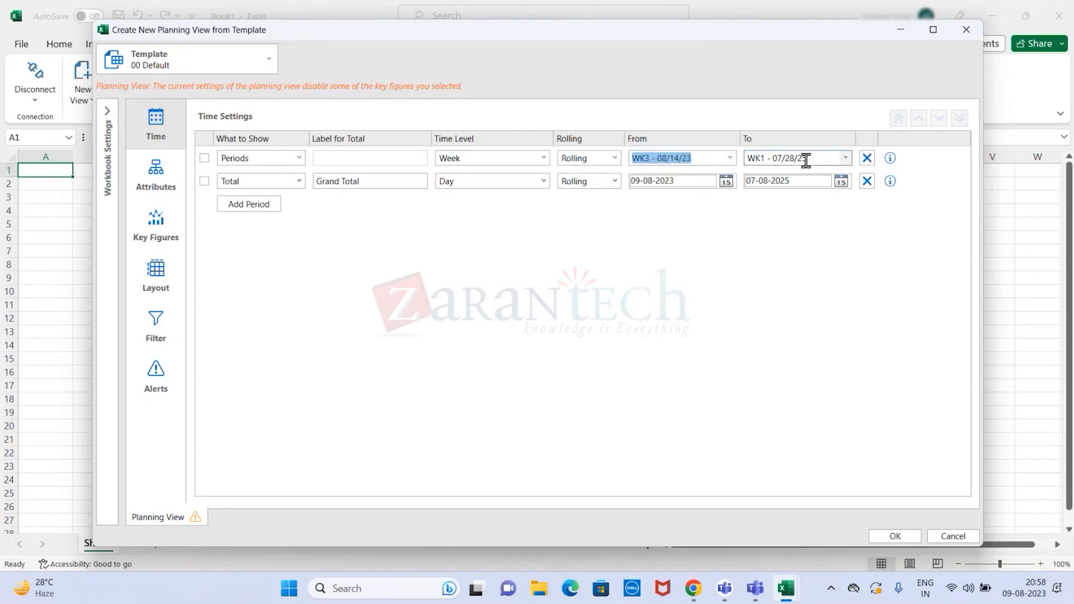
pyautogui.click(846, 159)
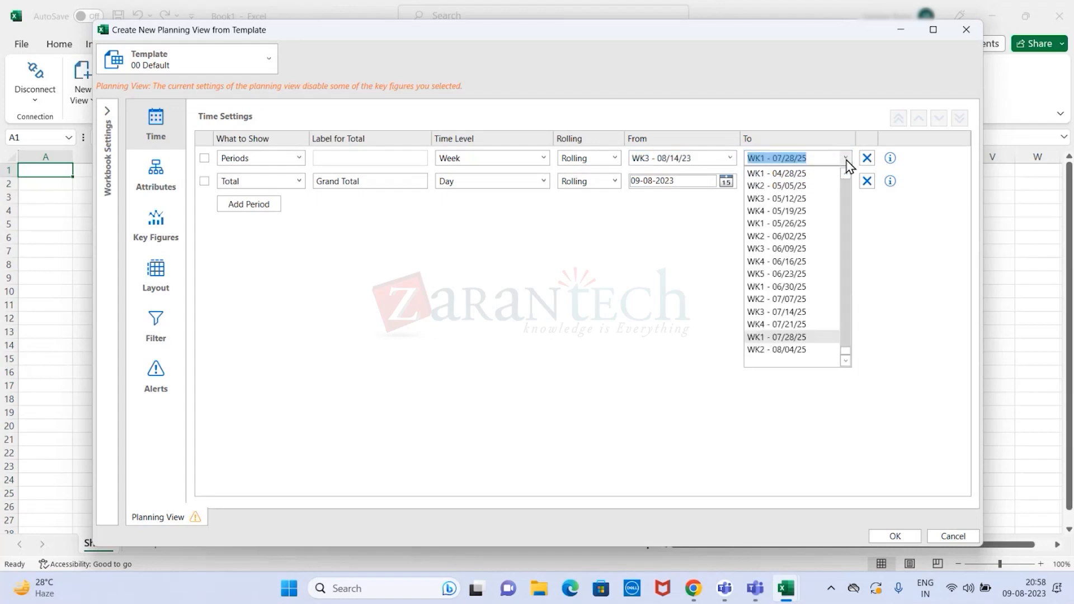
pyautogui.click(811, 350)
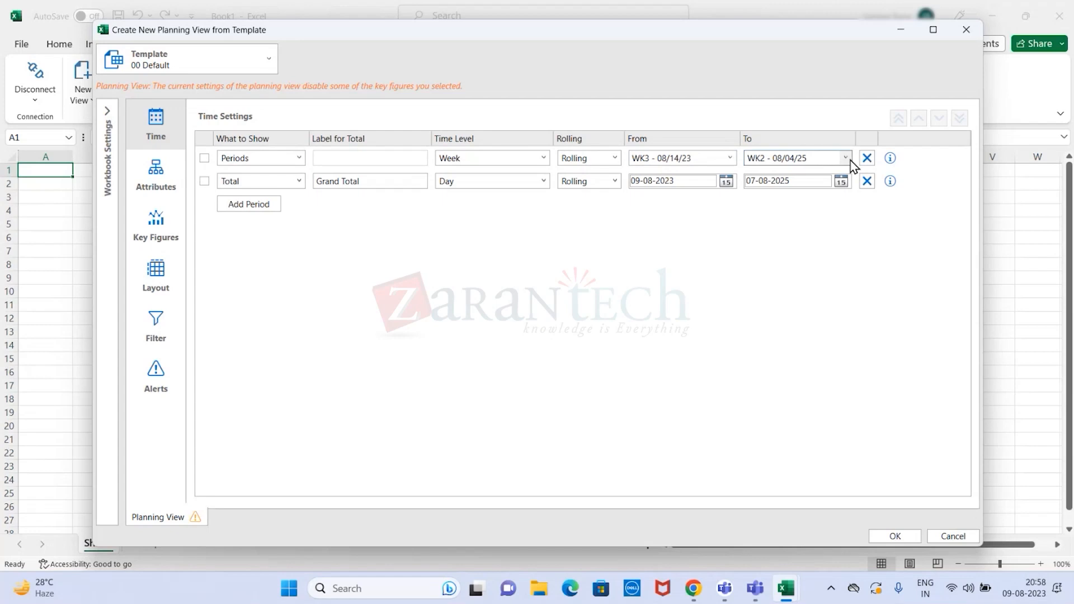
# - Browse the start weeks available for the weekly period without choosing another one
pyautogui.click(730, 159)
pyautogui.scroll(4, 730, 297)
pyautogui.moveTo(731, 300); pyautogui.dragTo(732, 274)
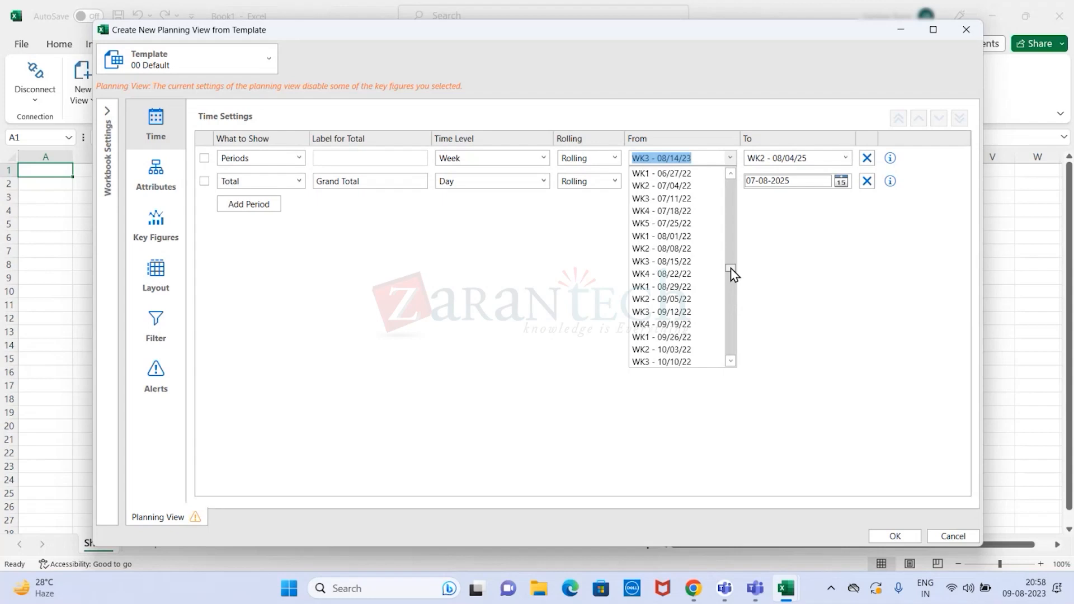
pyautogui.moveTo(732, 274); pyautogui.dragTo(731, 361)
pyautogui.moveTo(737, 277); pyautogui.dragTo(744, 185)
pyautogui.scroll(-5, 730, 291)
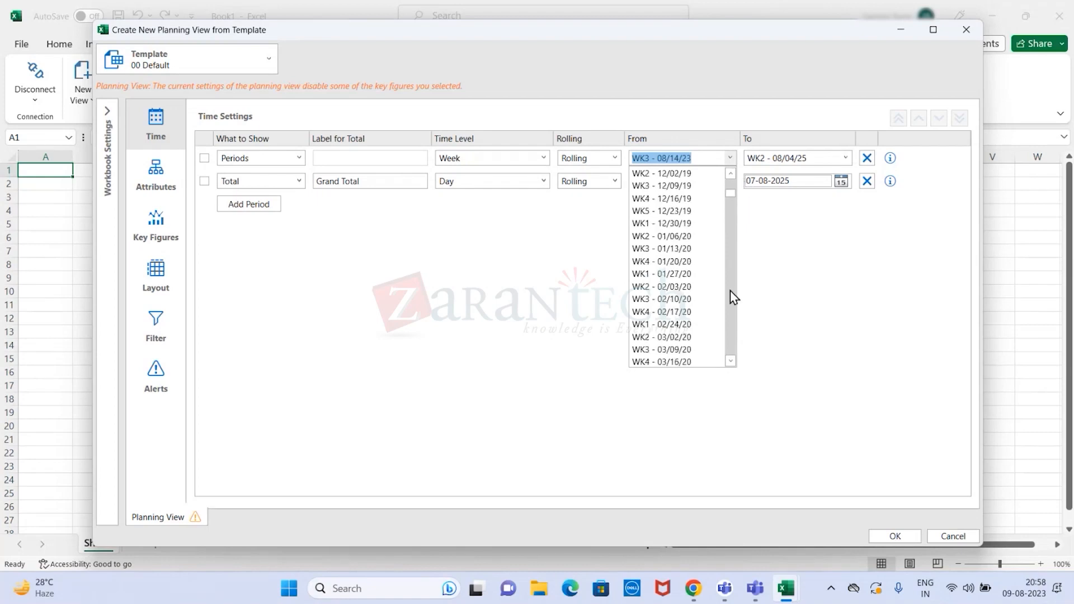
pyautogui.click(795, 287)
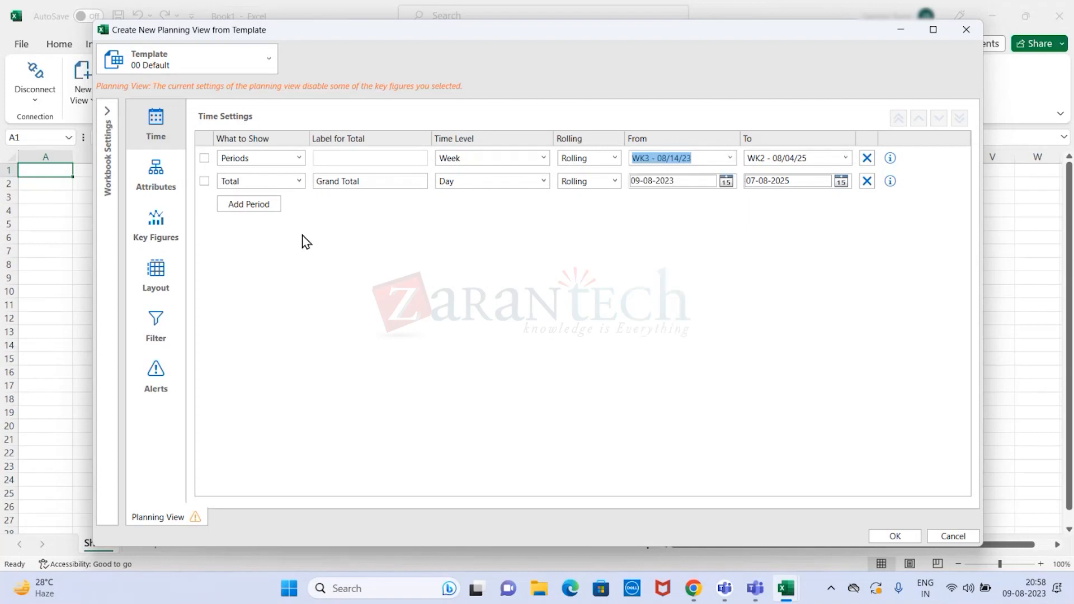
# - Change the second, daily time row to show Periods instead of Total
pyautogui.click(299, 182)
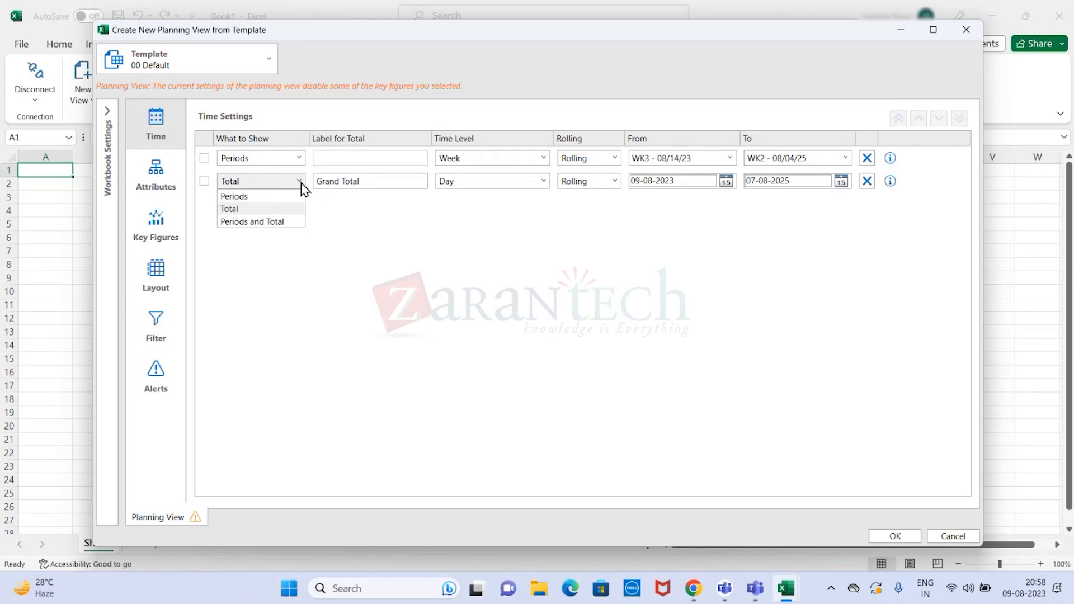
pyautogui.click(372, 187)
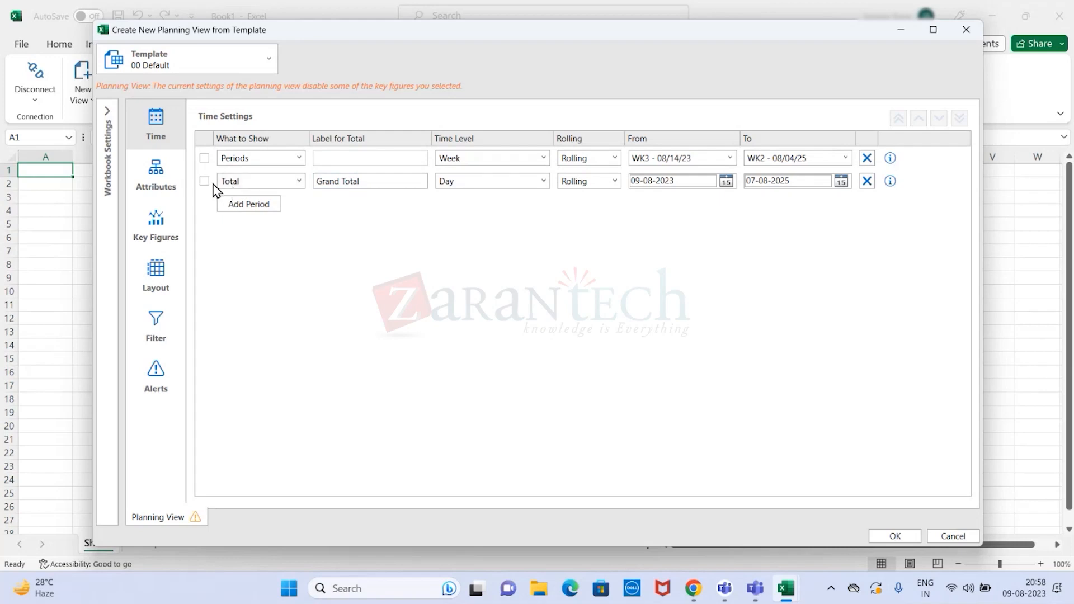
pyautogui.click(302, 184)
pyautogui.click(260, 197)
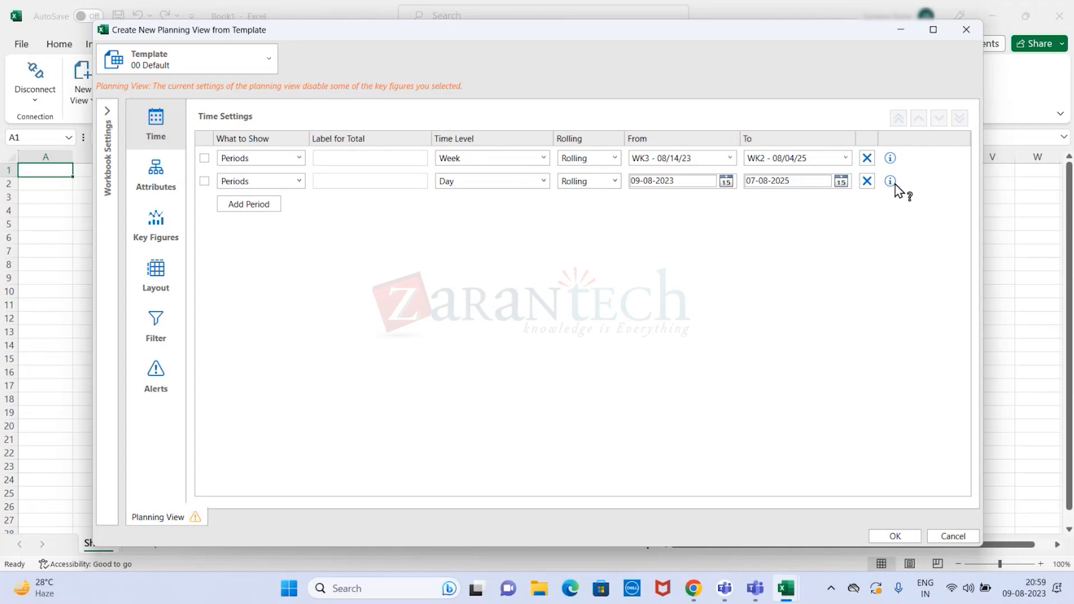
# - Add a third time row showing Periods at the Quarter time level
pyautogui.click(256, 207)
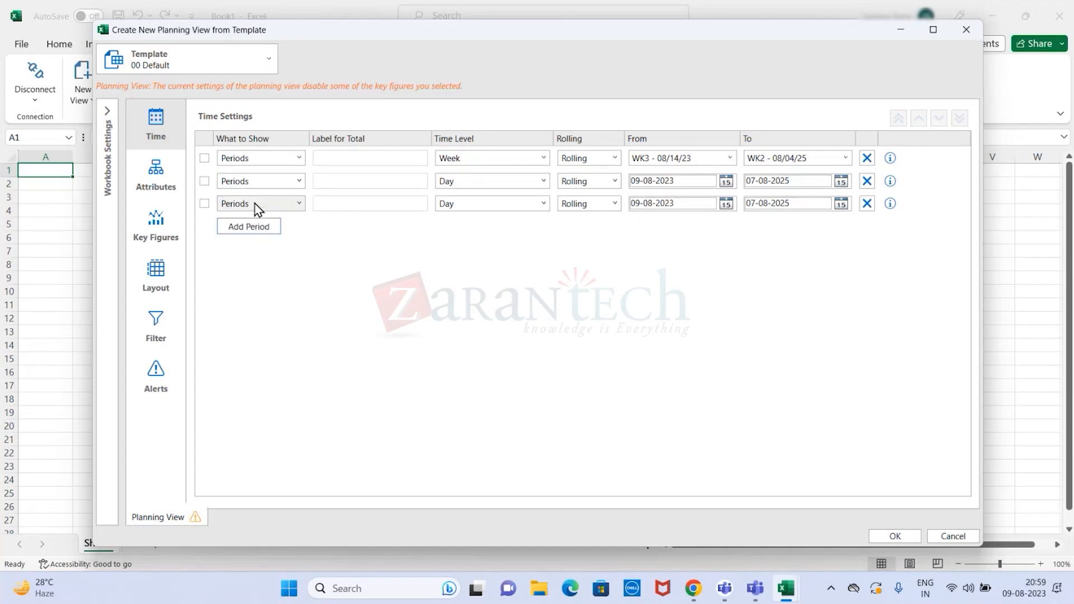
pyautogui.click(300, 205)
pyautogui.click(301, 207)
pyautogui.click(542, 205)
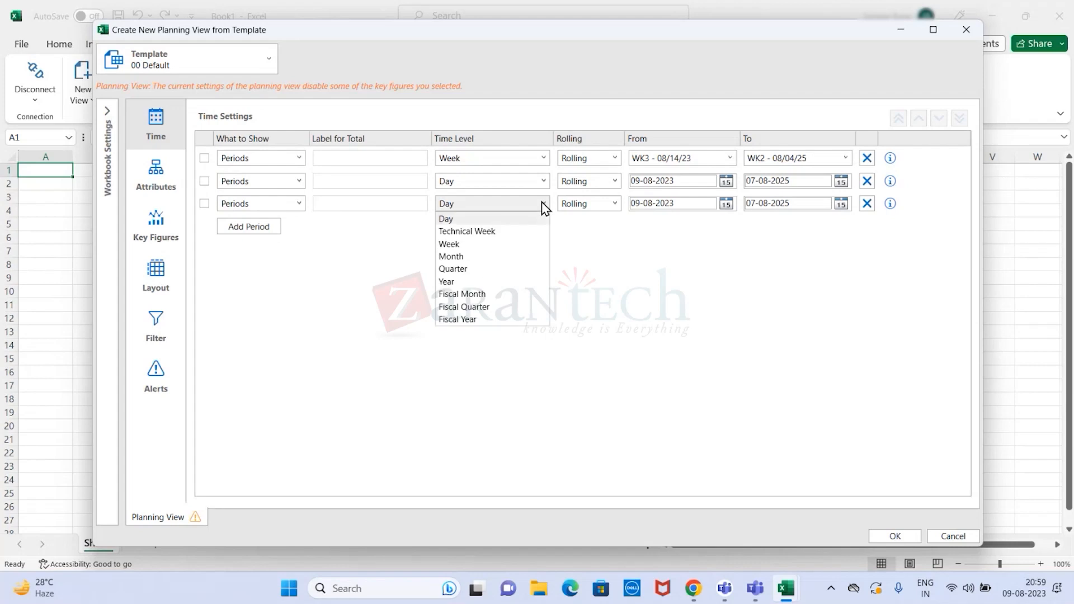
pyautogui.click(486, 269)
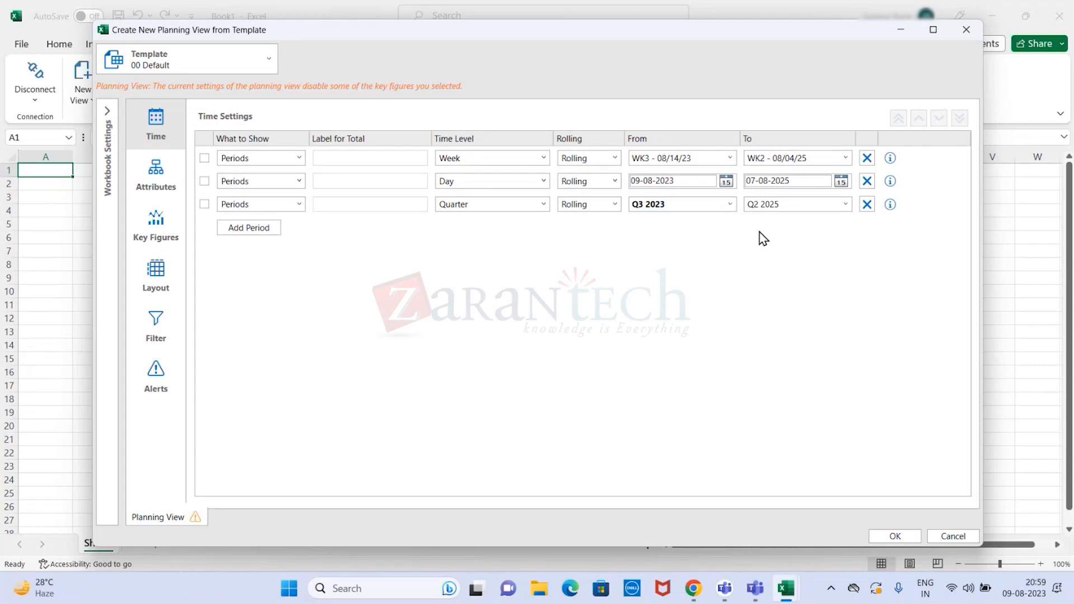
# - Add a fourth time row at the Year level with 2025 as its end year
pyautogui.click(249, 228)
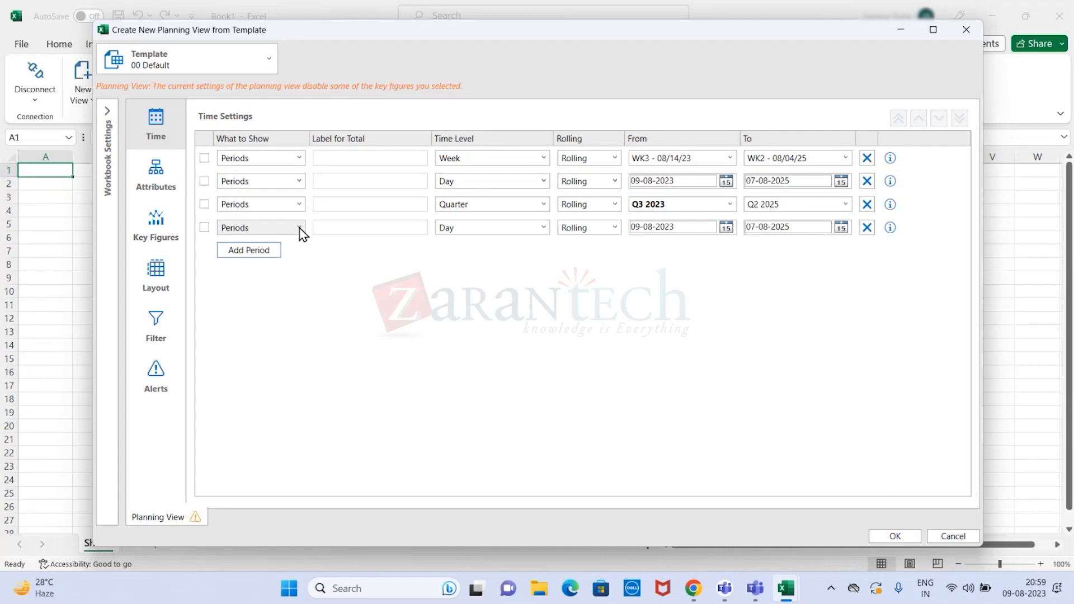
pyautogui.click(544, 228)
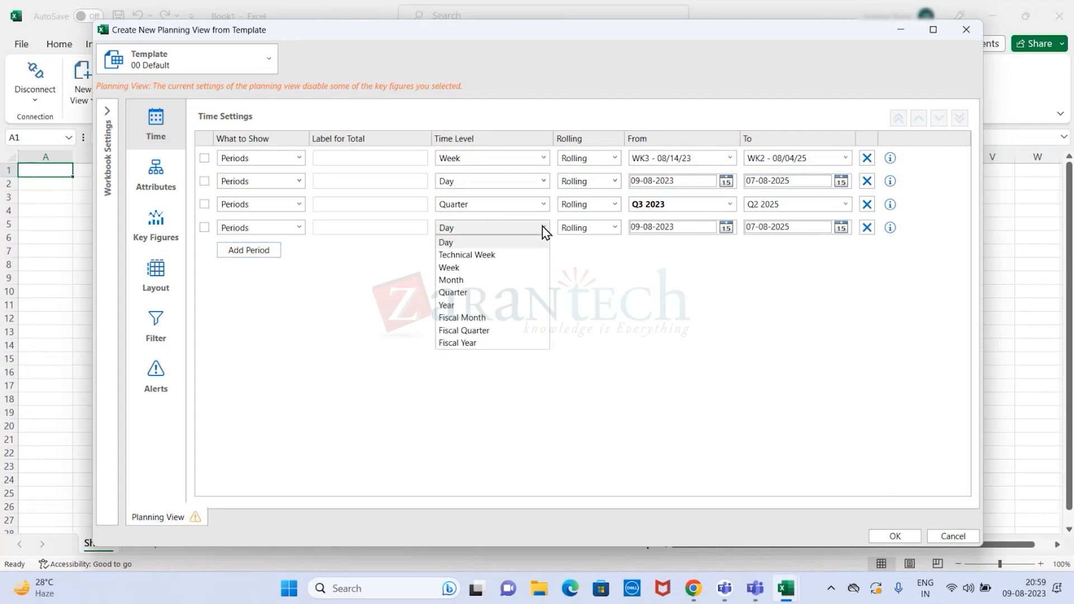
pyautogui.click(488, 305)
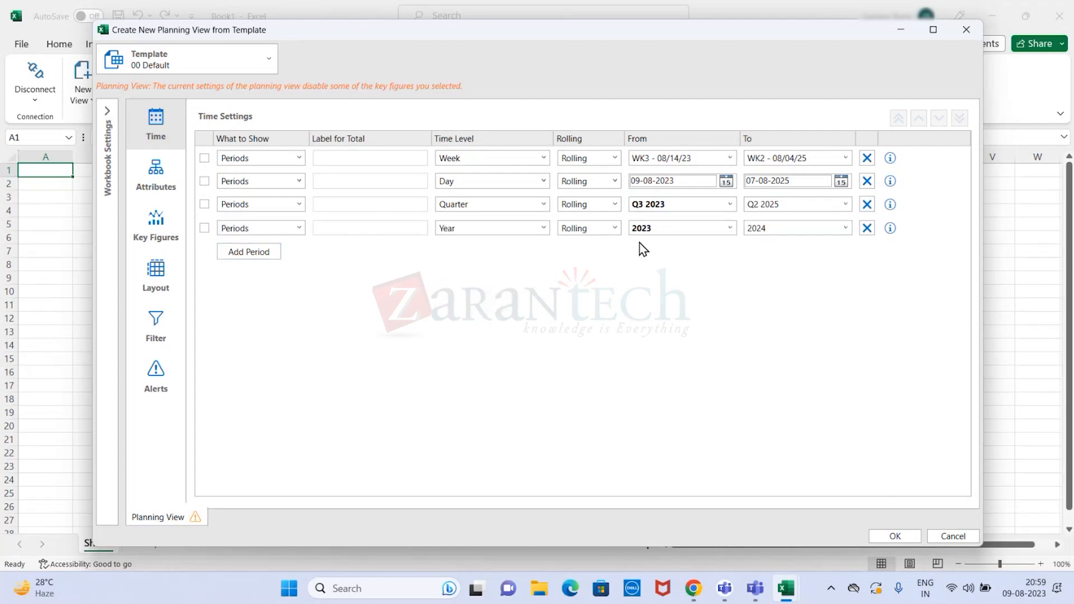
pyautogui.click(845, 231)
pyautogui.click(782, 318)
# - Check the yearly row's time level options and the daily row's rolling options, and open the planning view's attribute settings
pyautogui.click(544, 229)
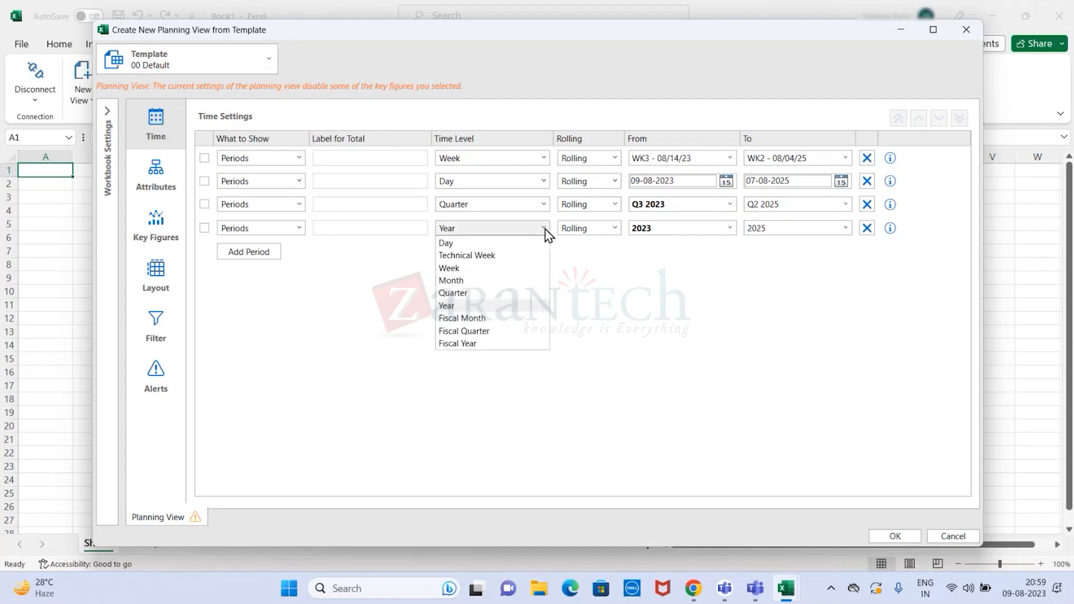
pyautogui.click(546, 230)
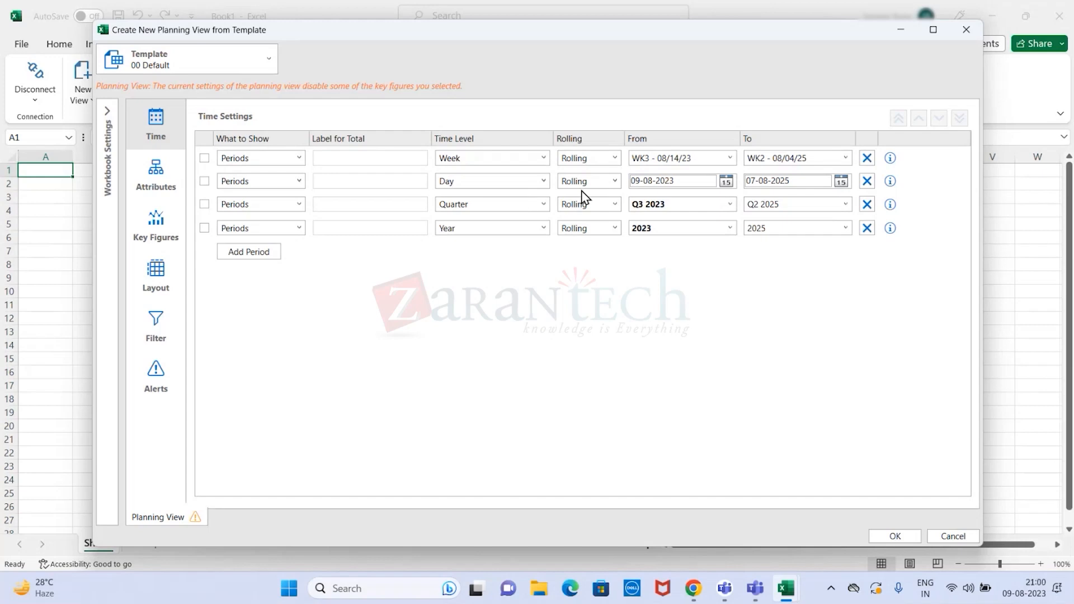
pyautogui.click(614, 181)
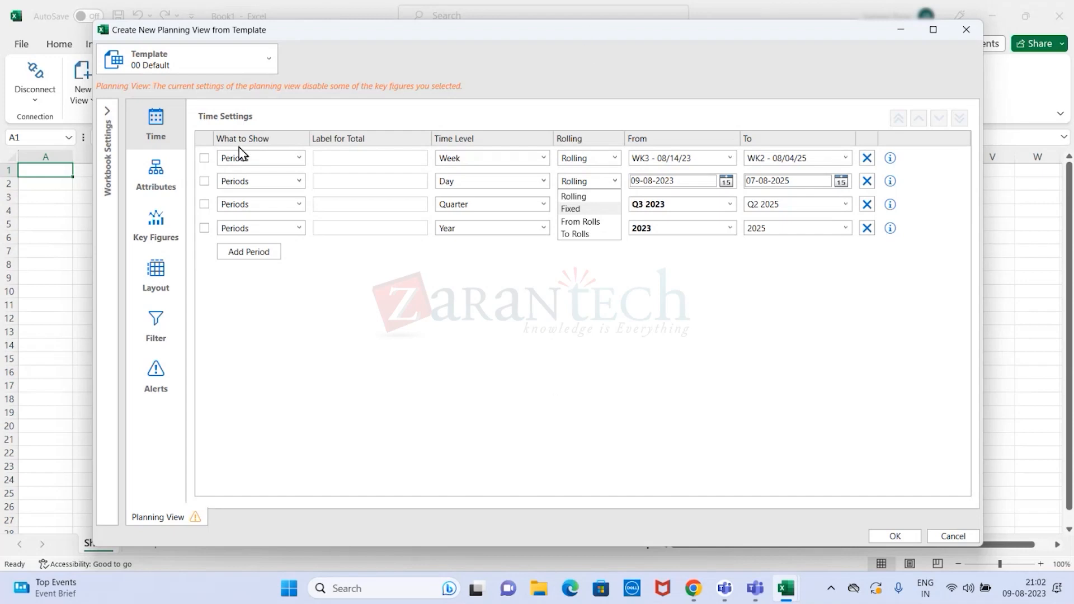
pyautogui.click(158, 181)
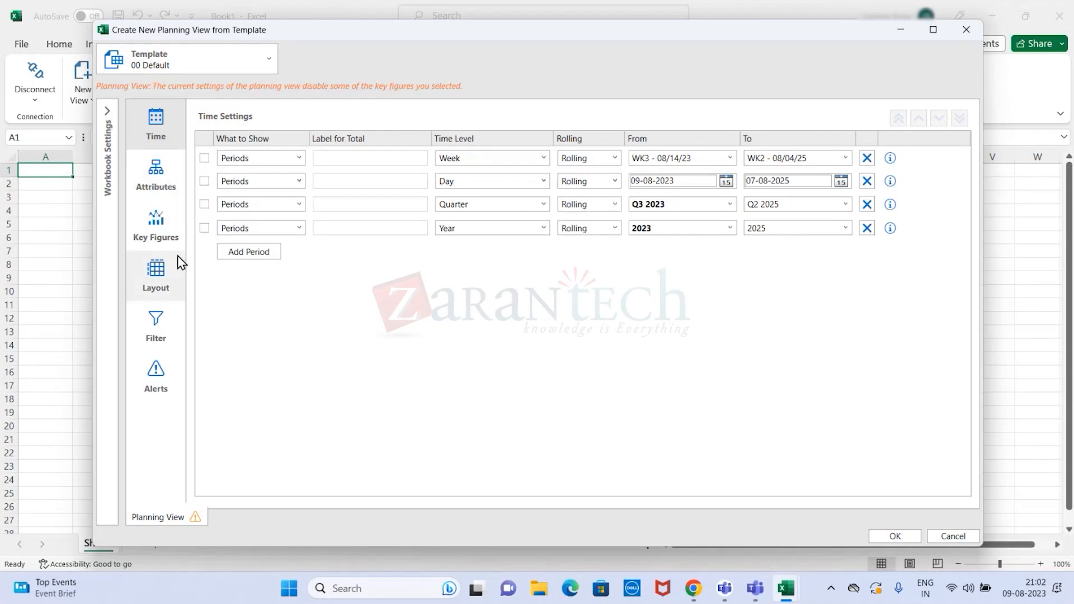
pyautogui.click(163, 189)
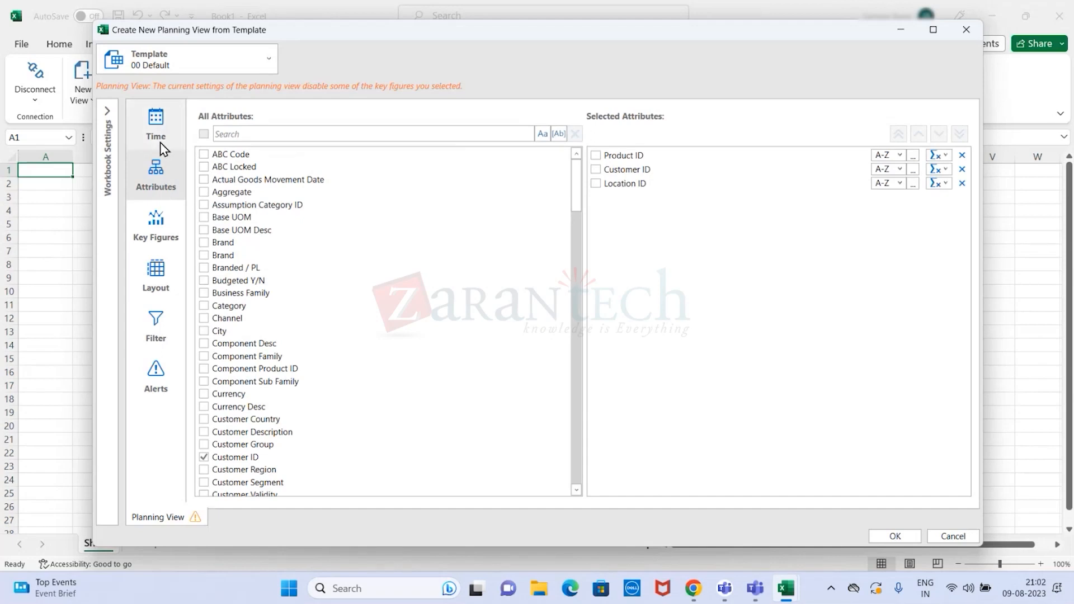
# - Review the planning view's time settings and return to its attribute settings
pyautogui.click(159, 127)
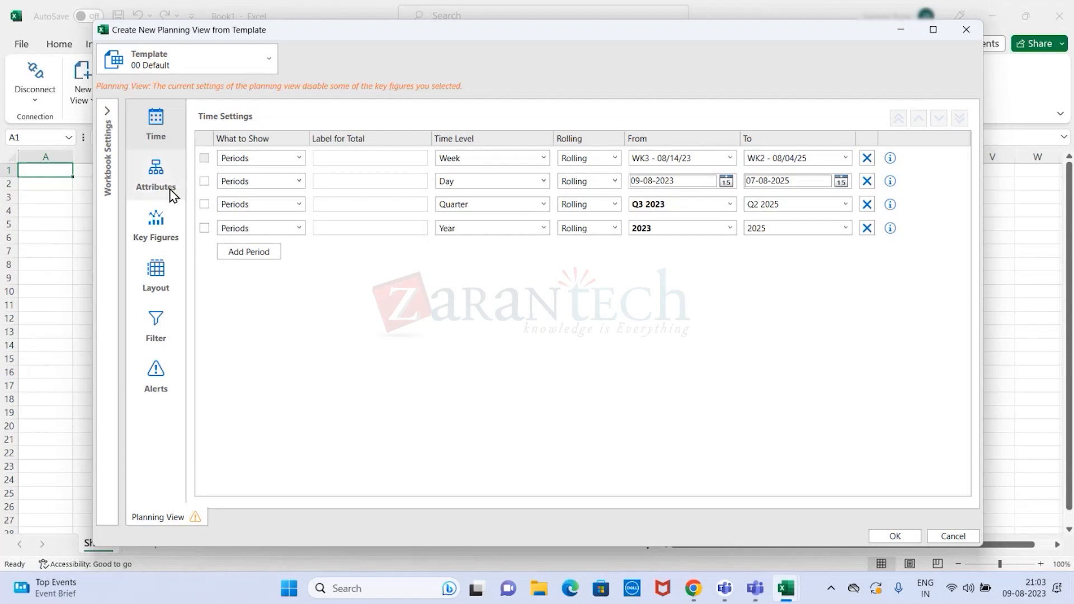
pyautogui.moveTo(166, 190)
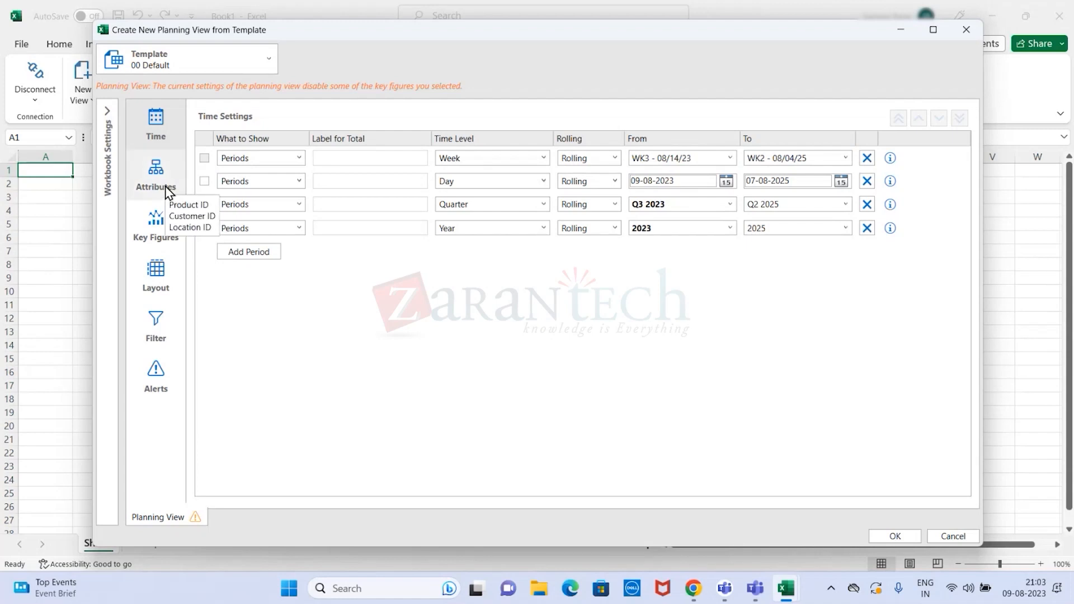
pyautogui.click(167, 190)
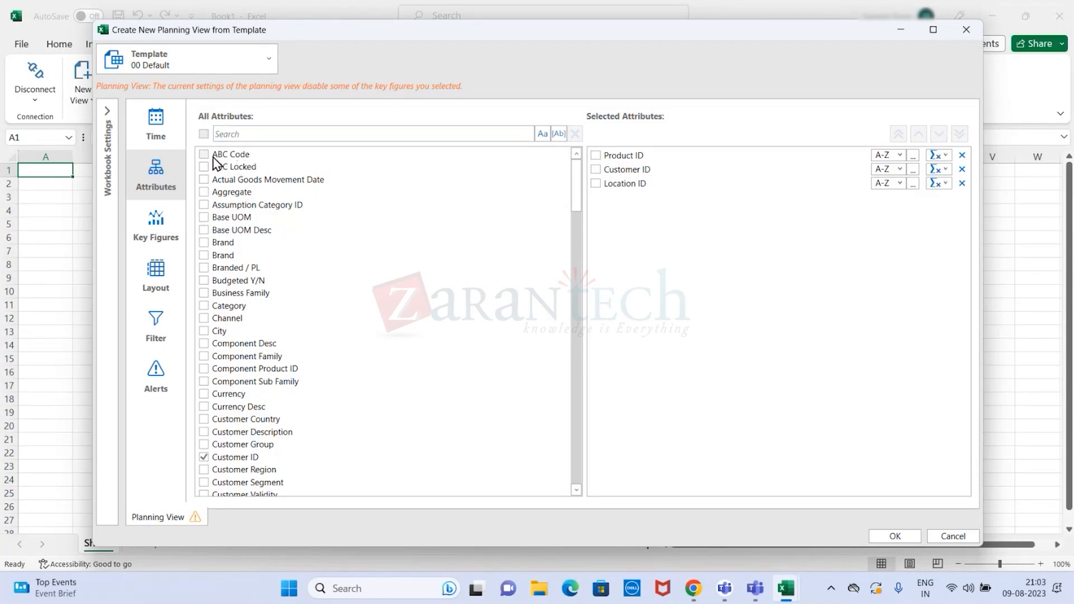
# - Add the ABC Code and XYZ Code attributes to the planning view's selected attributes
pyautogui.moveTo(580, 188); pyautogui.dragTo(574, 157)
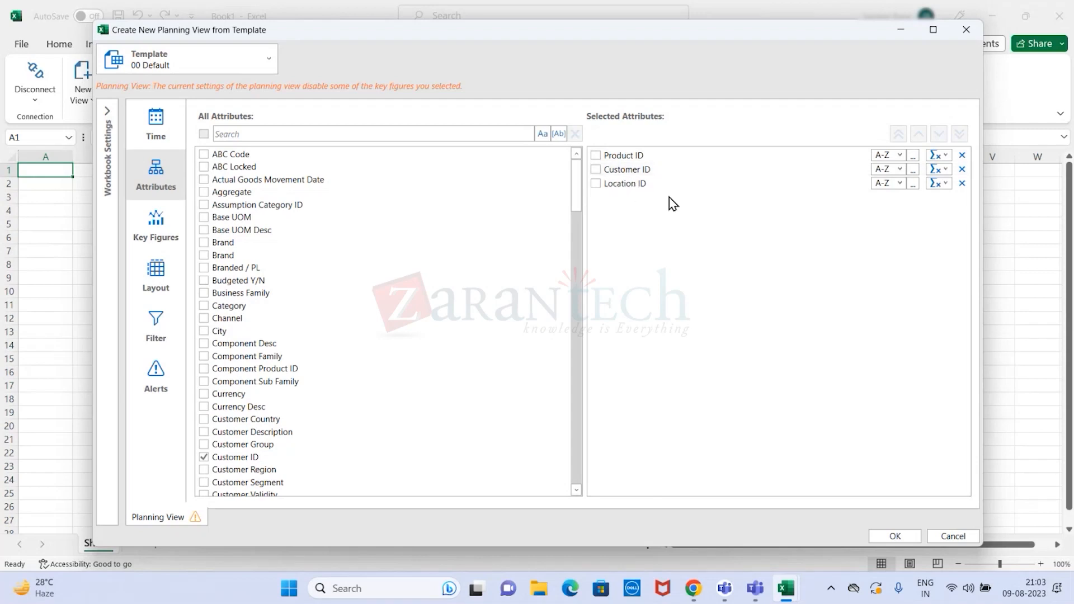
pyautogui.scroll(-2, 576, 201)
pyautogui.scroll(2, 576, 203)
pyautogui.click(204, 155)
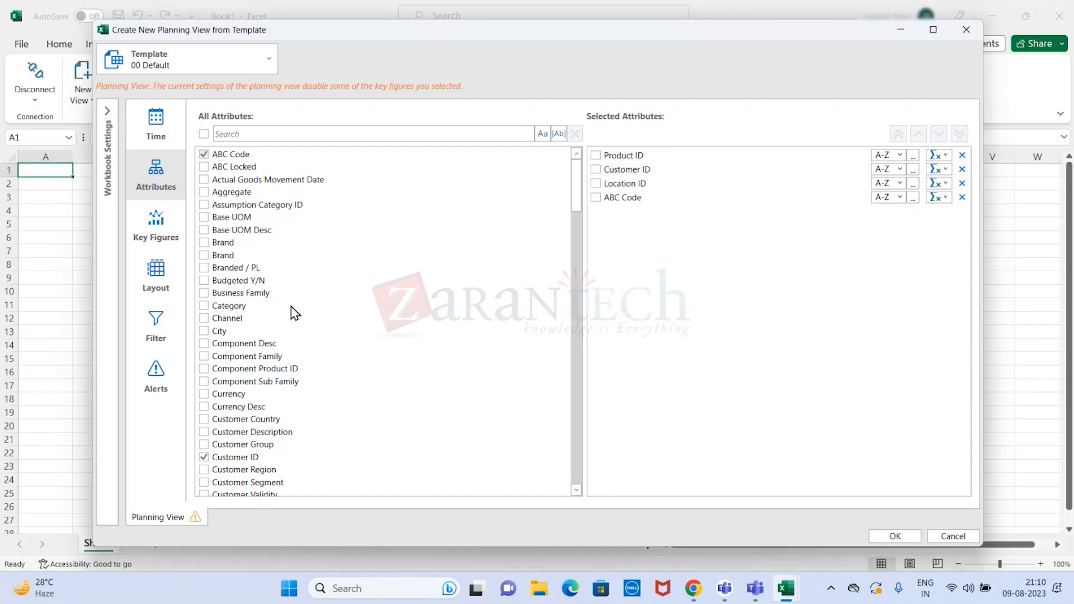
pyautogui.scroll(-20, 293, 313)
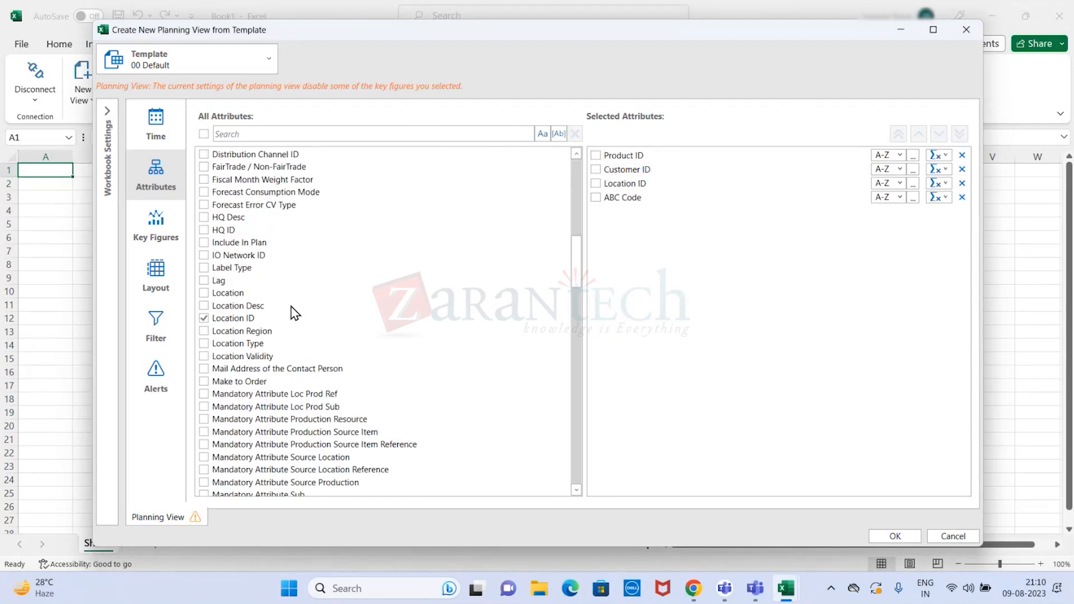
pyautogui.scroll(-20, 293, 312)
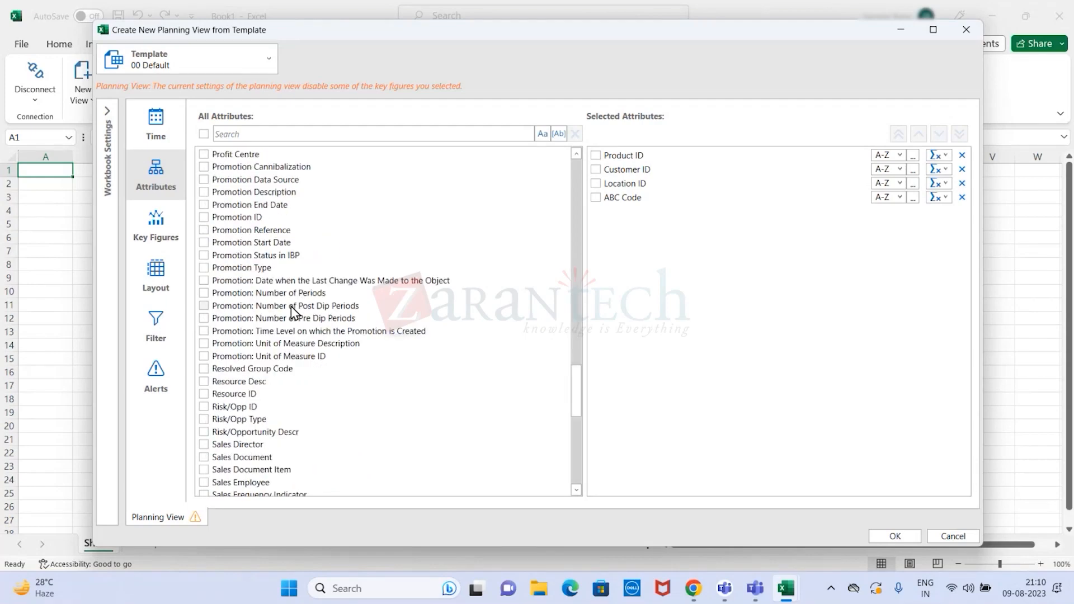
pyautogui.scroll(-5, 293, 312)
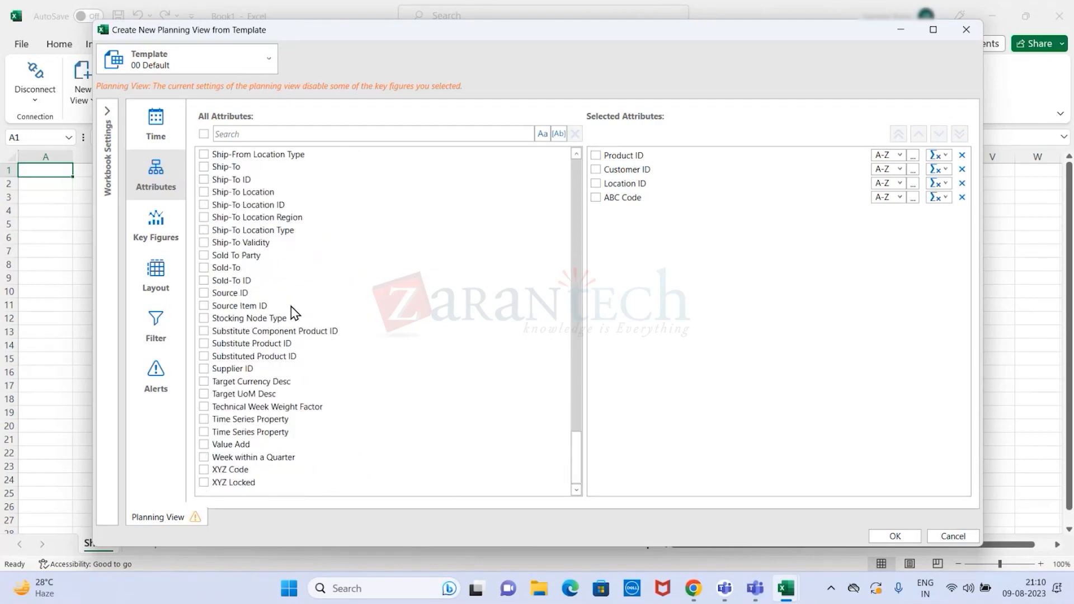
pyautogui.doubleClick(214, 472)
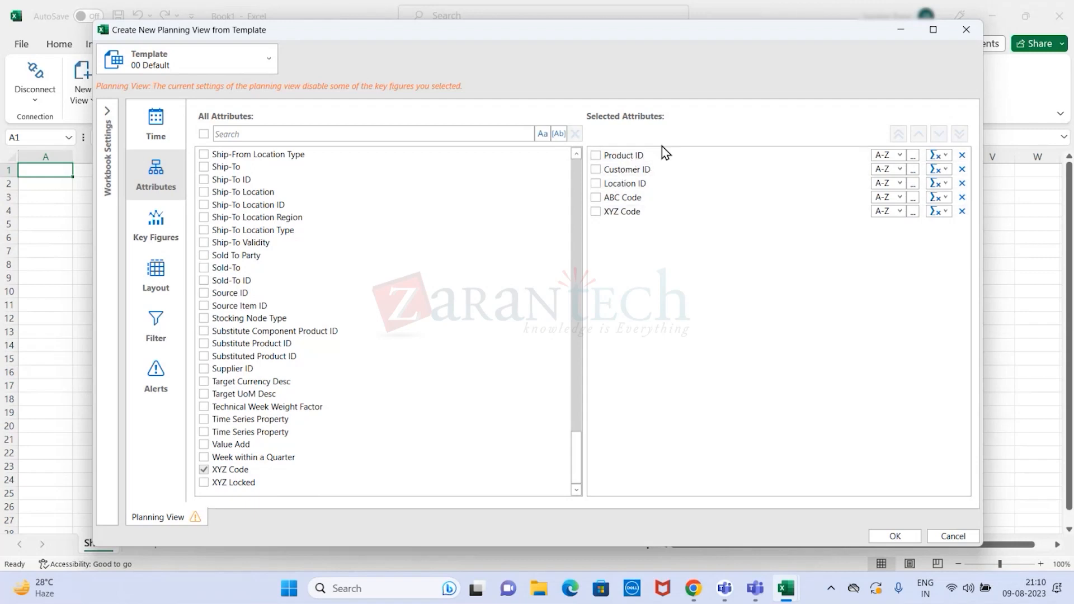
# - Add the Base UOM and City attributes to the selection, checking the sort order options for Base UOM
pyautogui.scroll(4, 437, 246)
pyautogui.scroll(20, 438, 253)
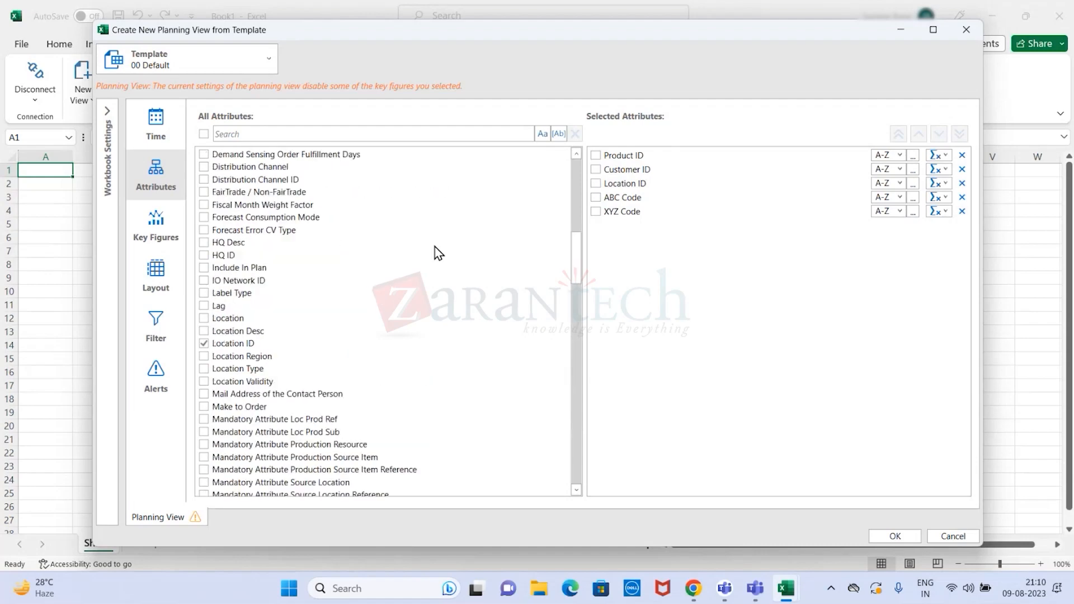
pyautogui.scroll(2, 438, 253)
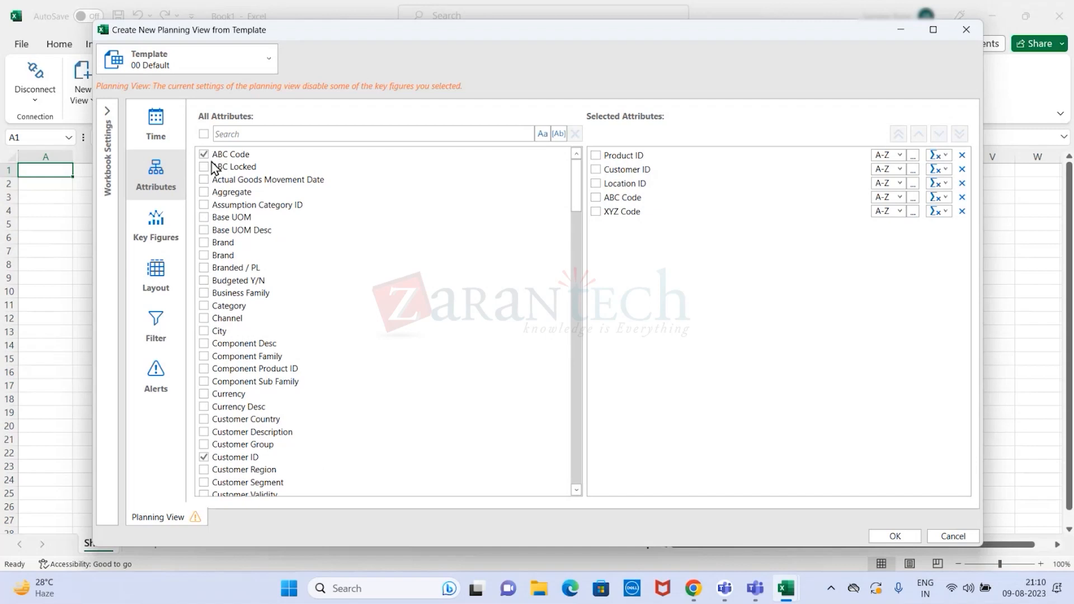
pyautogui.click(204, 218)
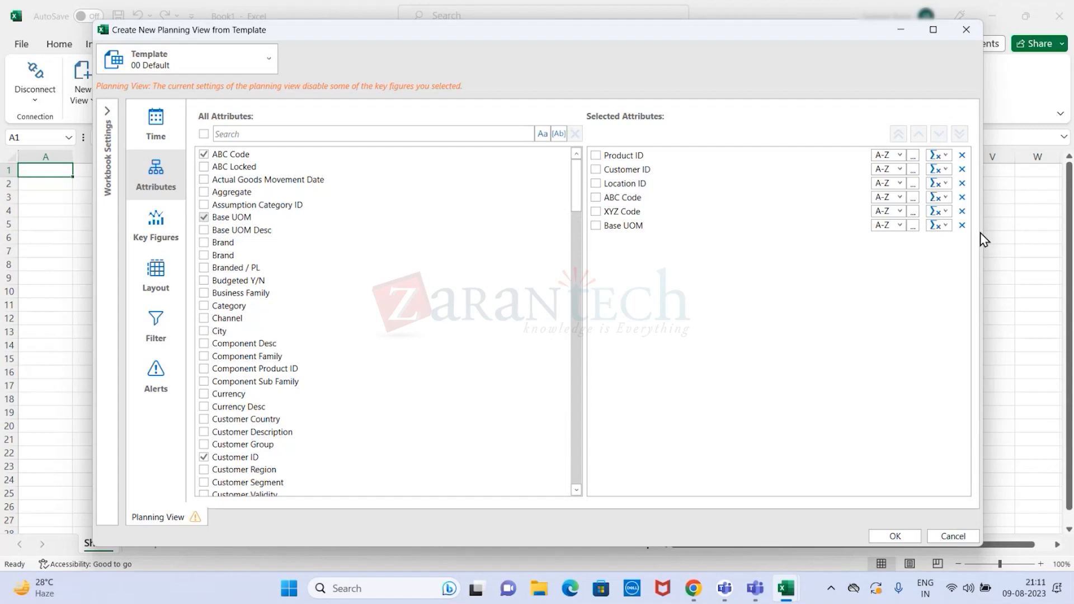
pyautogui.click(901, 226)
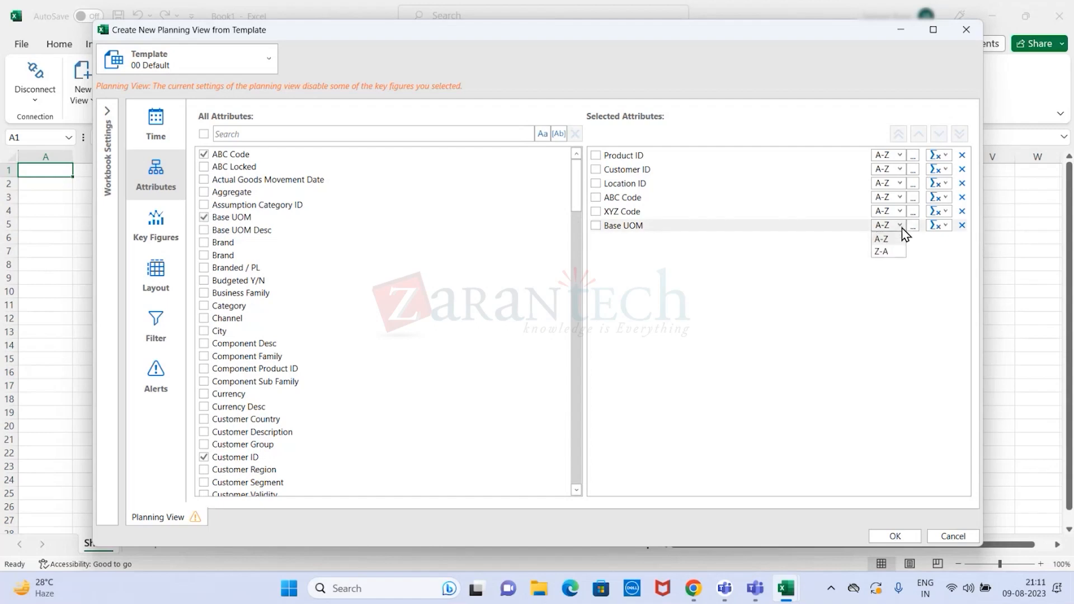
pyautogui.click(902, 228)
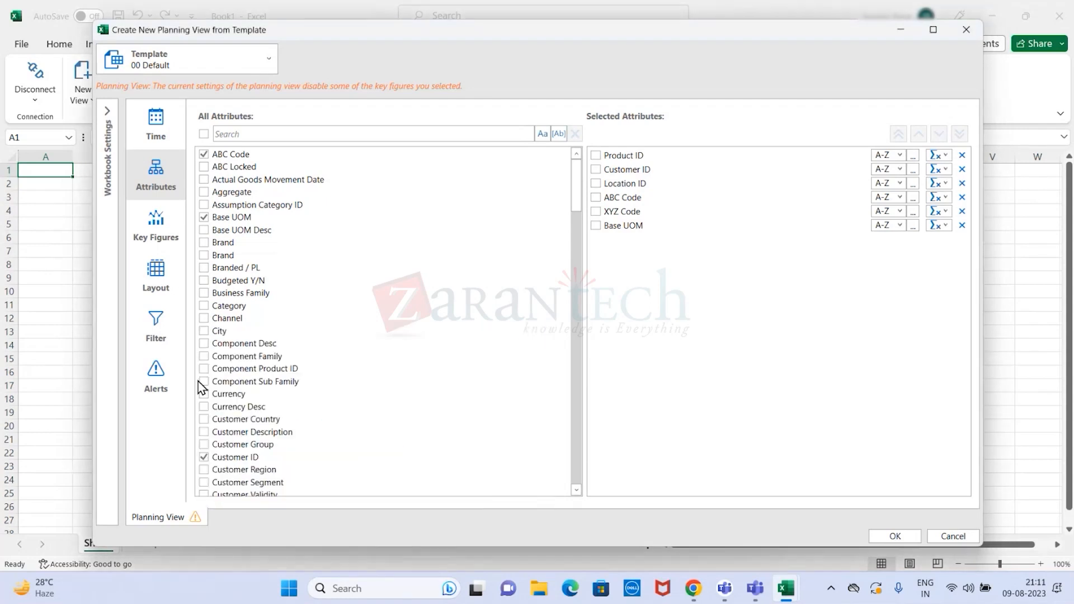
pyautogui.click(204, 330)
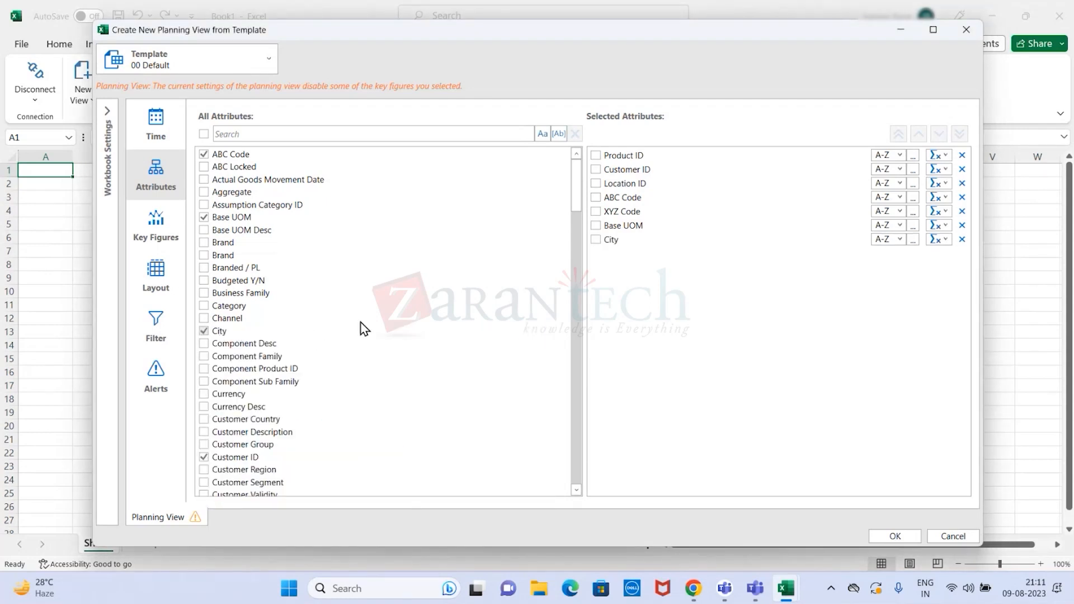
# - Look through the list of available attributes for further ones to include in the planning view
pyautogui.scroll(-4, 386, 336)
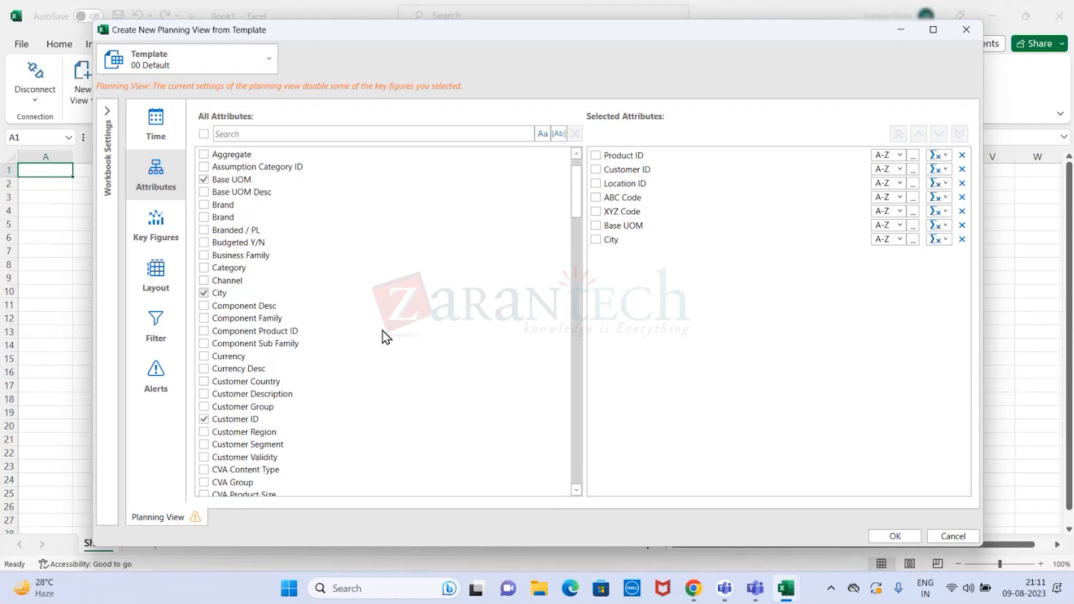
pyautogui.scroll(-4, 387, 336)
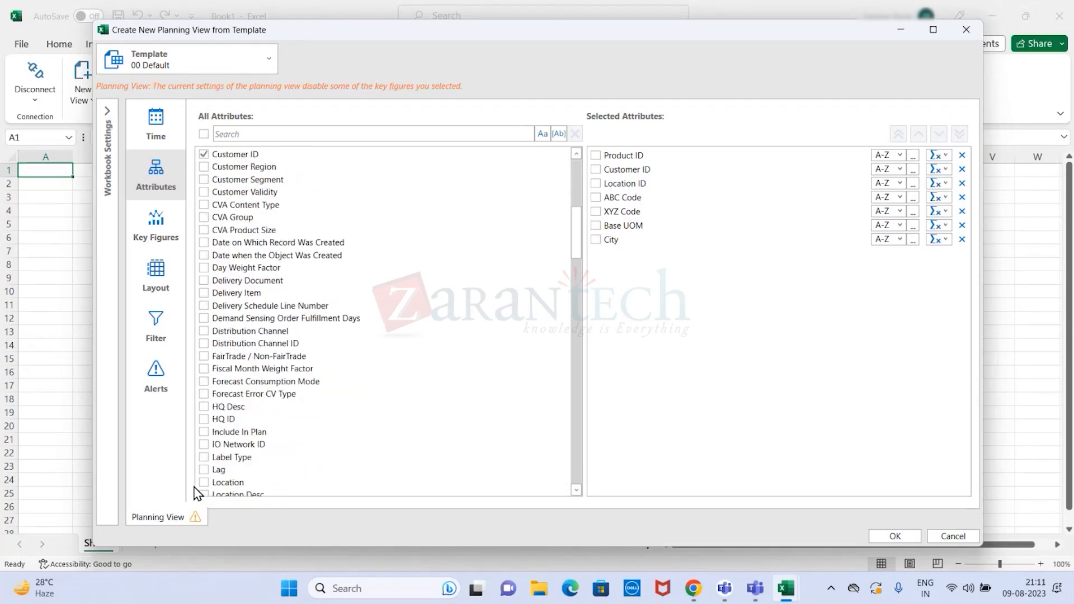
pyautogui.scroll(4, 358, 371)
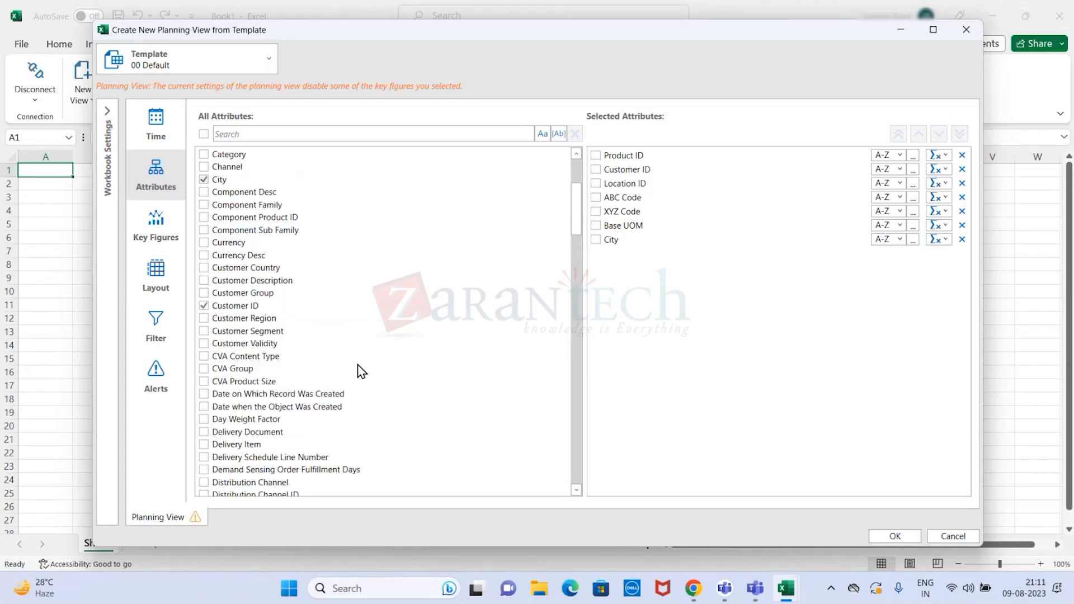
pyautogui.scroll(4, 358, 367)
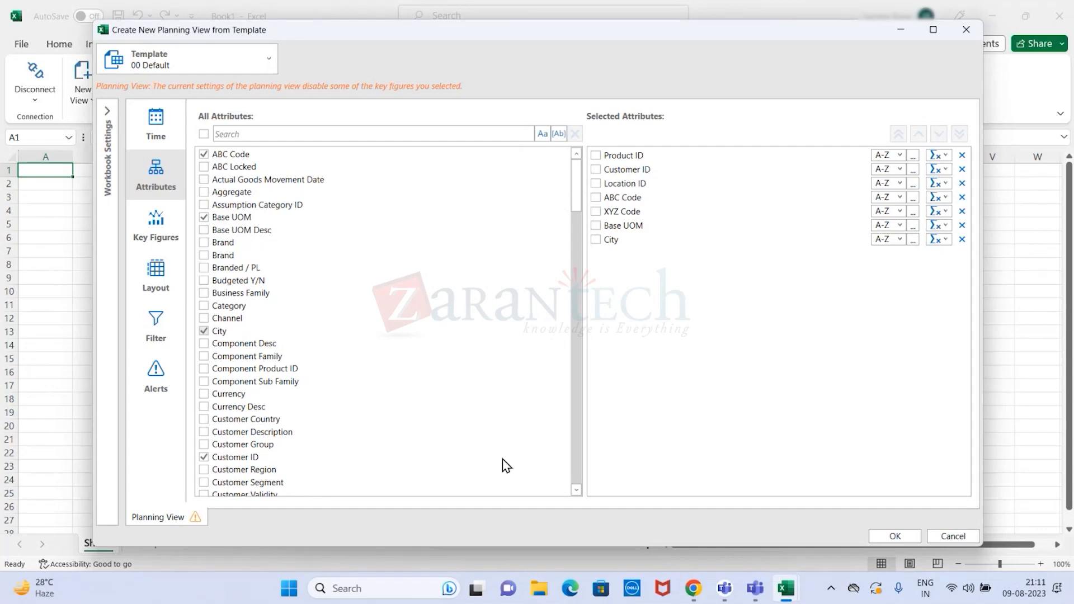
pyautogui.click(576, 491)
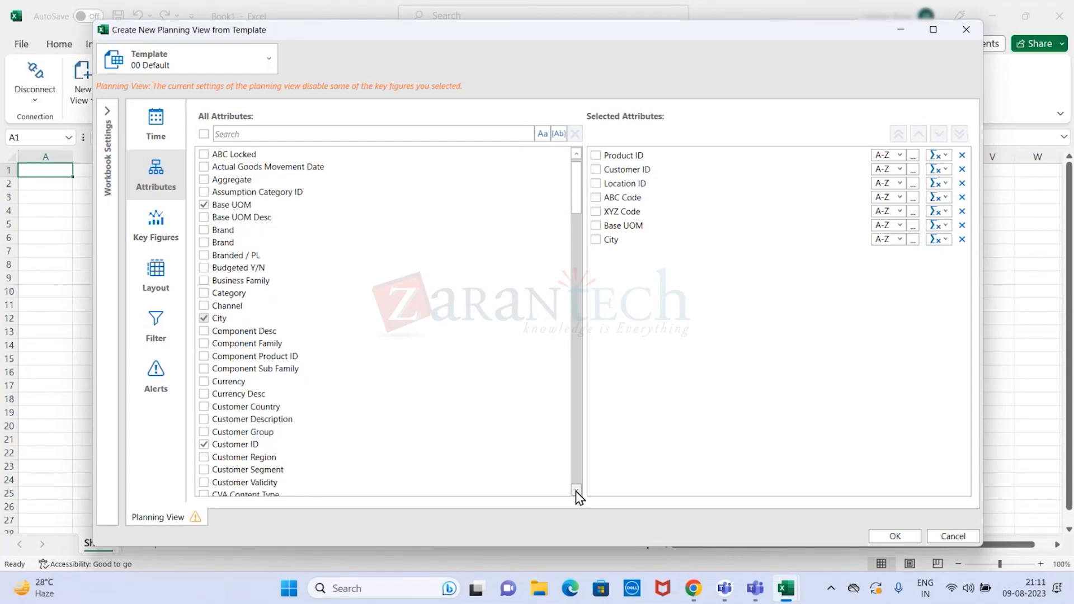
pyautogui.click(576, 491)
pyautogui.click(577, 491)
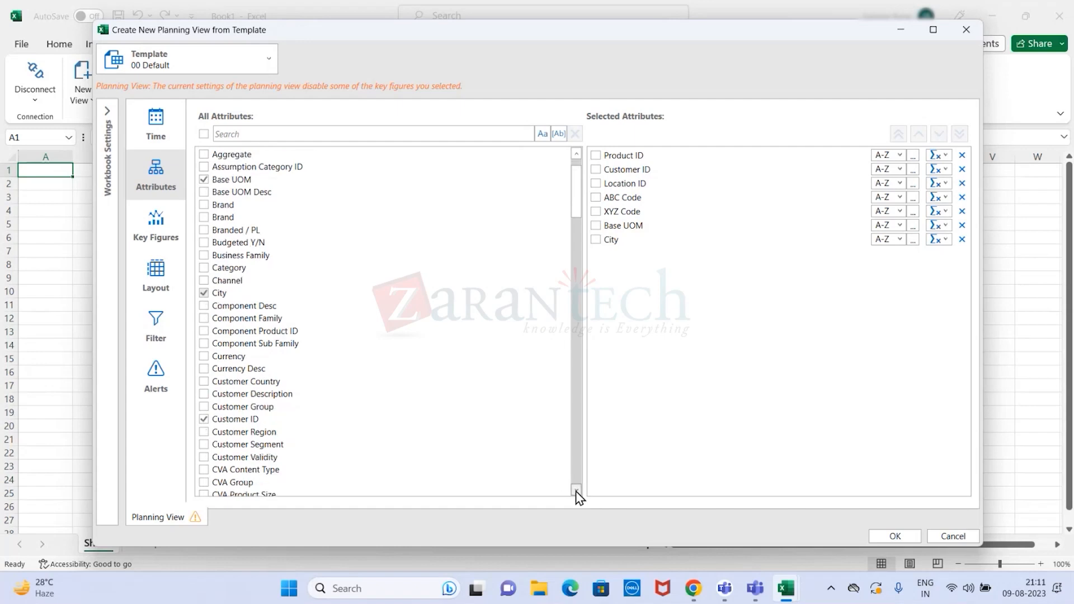
pyautogui.click(576, 491)
pyautogui.click(576, 491)
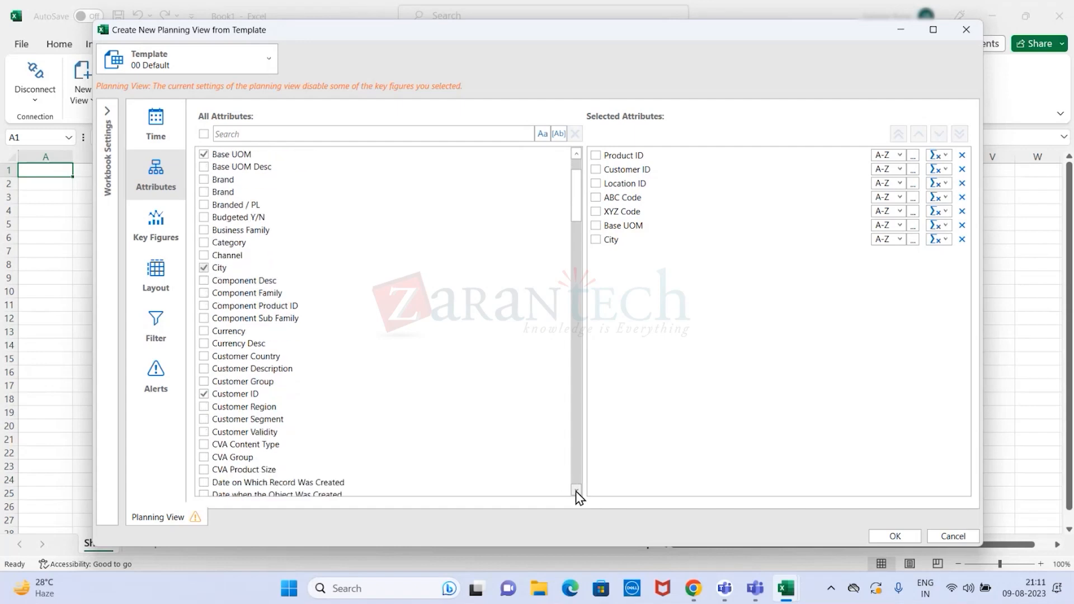
pyautogui.scroll(2, 291, 184)
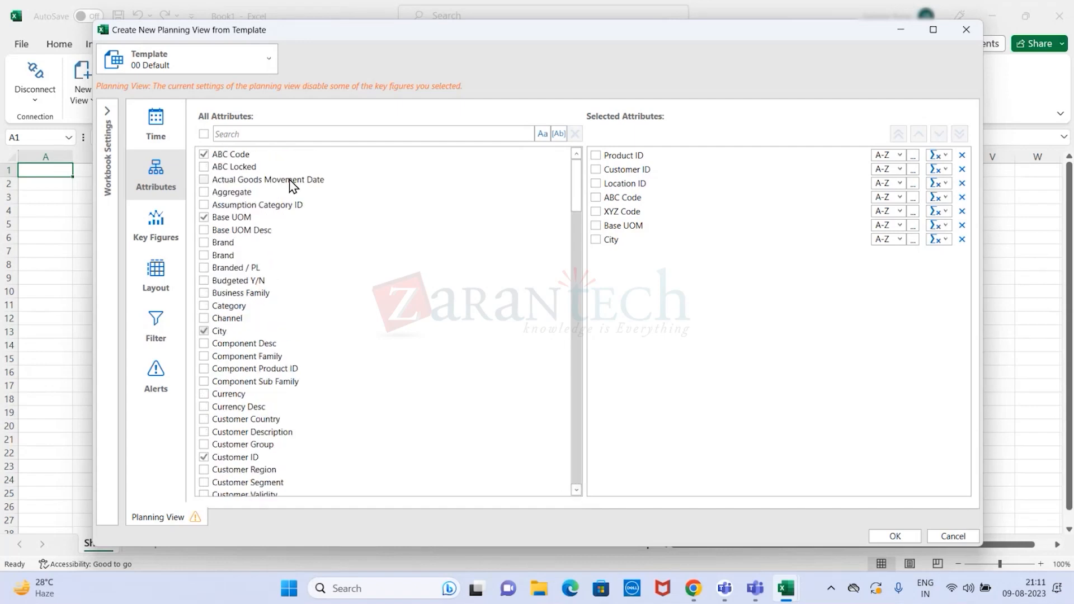
pyautogui.scroll(-4, 307, 340)
# - Search the available attributes for "des" and add Product Desc to the selection
pyautogui.click(252, 136)
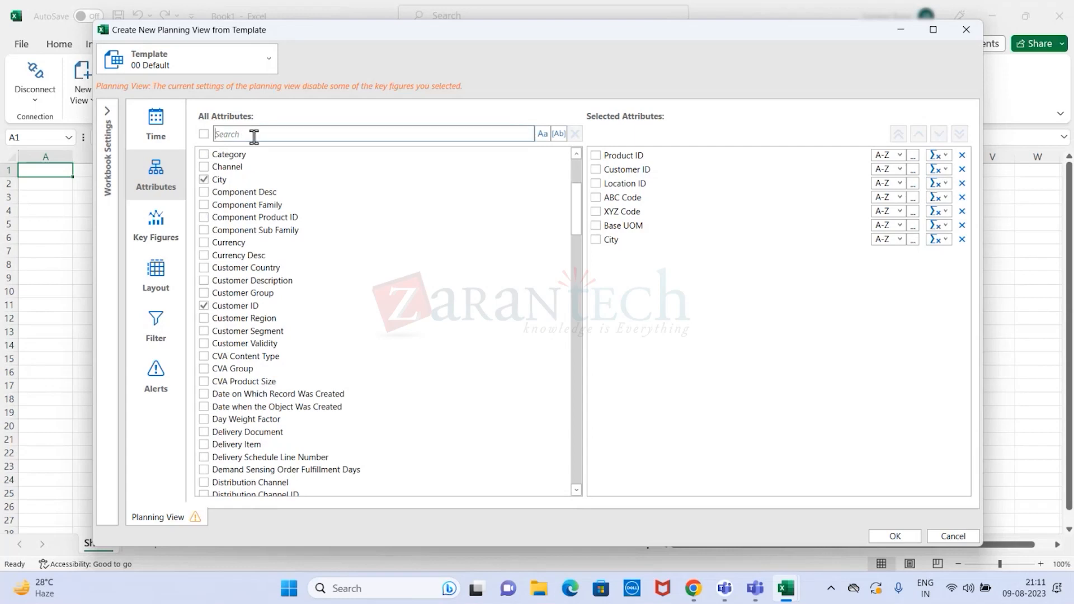
pyautogui.write('des')
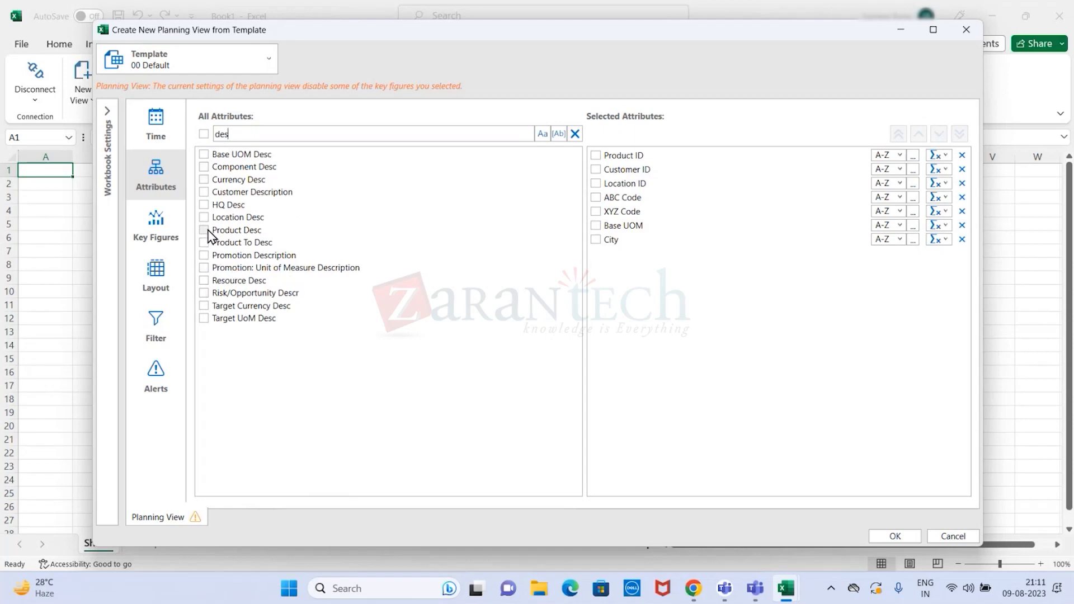
pyautogui.moveTo(208, 236)
pyautogui.click(204, 231)
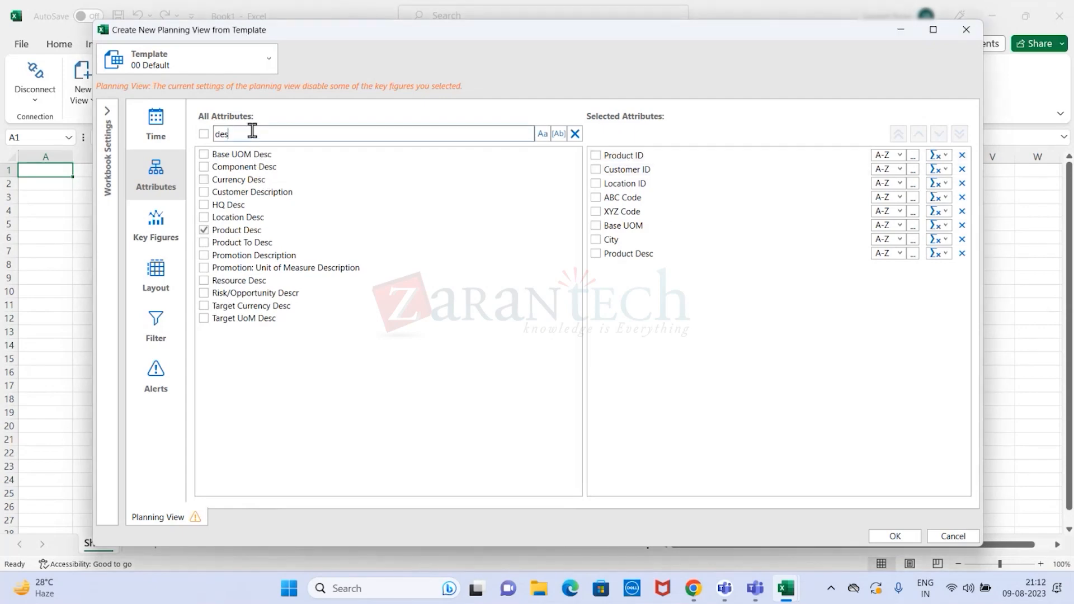
# - Replace the attribute search with "cust" and add Customer Description to the selection
pyautogui.moveTo(252, 133); pyautogui.dragTo(200, 133)
pyautogui.press('BackSpace')
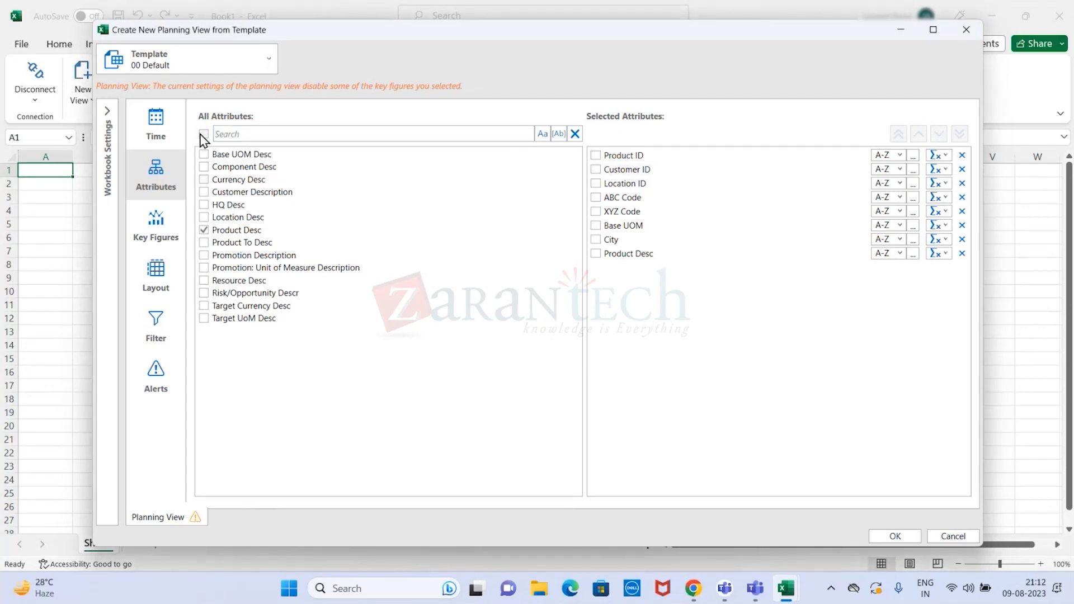
pyautogui.write('cust')
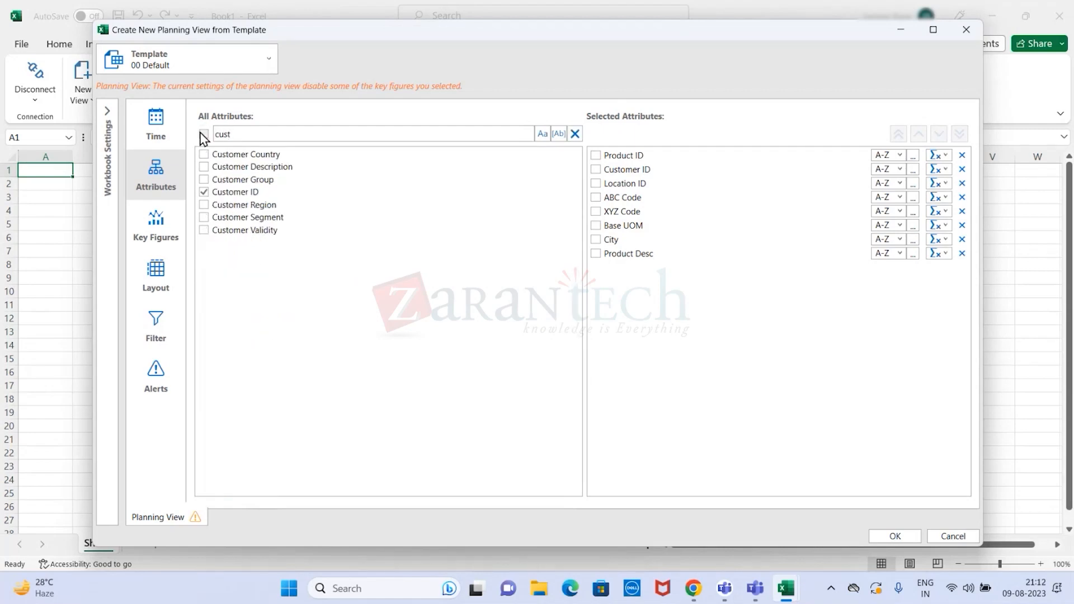
pyautogui.click(205, 168)
pyautogui.moveTo(207, 173)
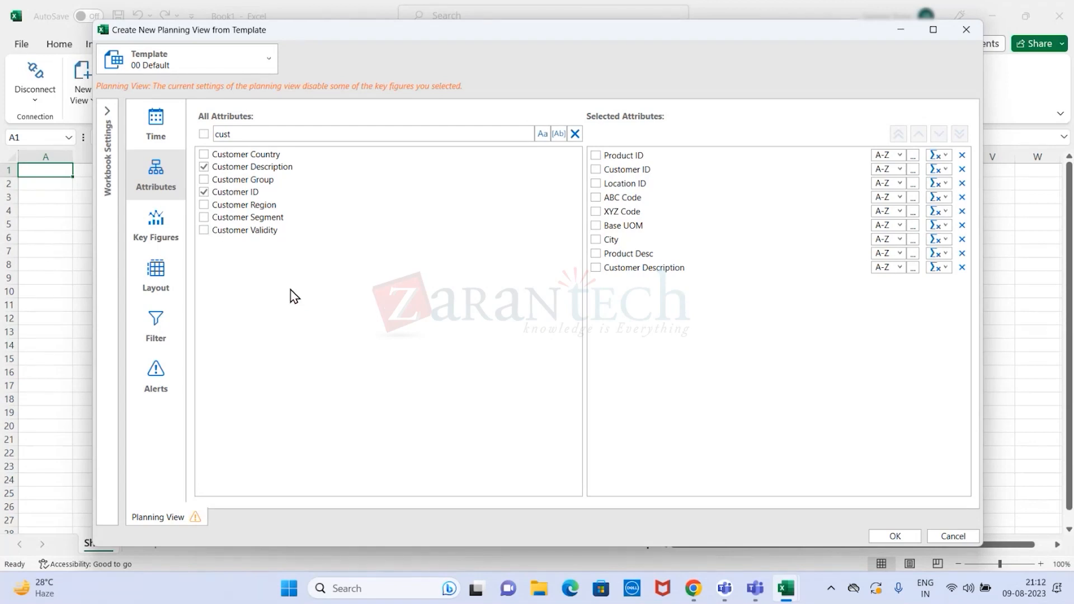
# - Add the key figures Confirmed Qty, Delivered Qty and Forecast Constrained (from Response) to the planning view
pyautogui.click(156, 235)
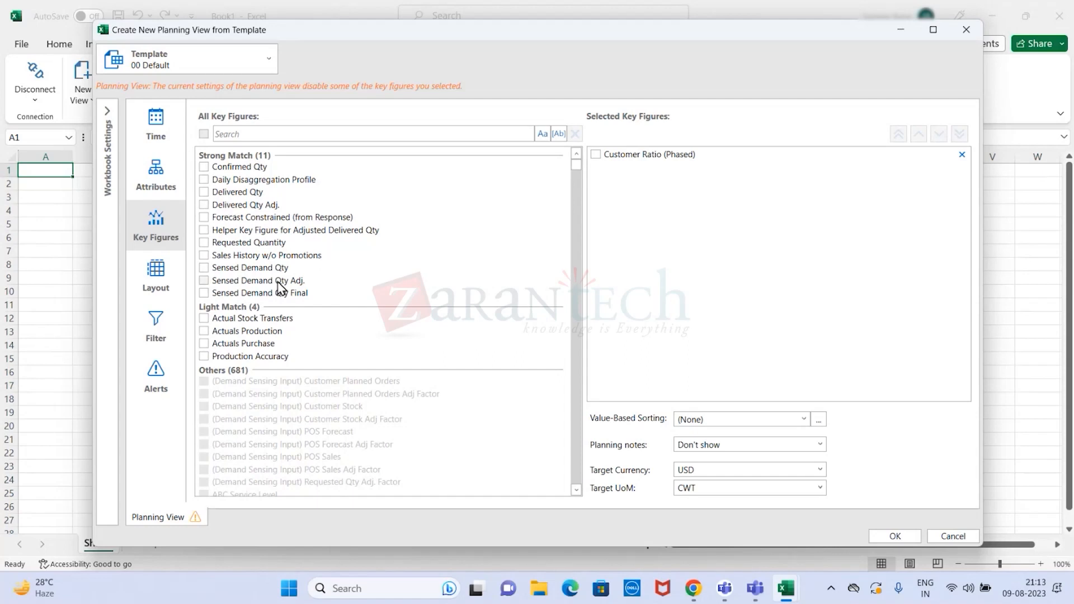
pyautogui.moveTo(577, 168); pyautogui.dragTo(576, 133)
pyautogui.scroll(-15, 581, 264)
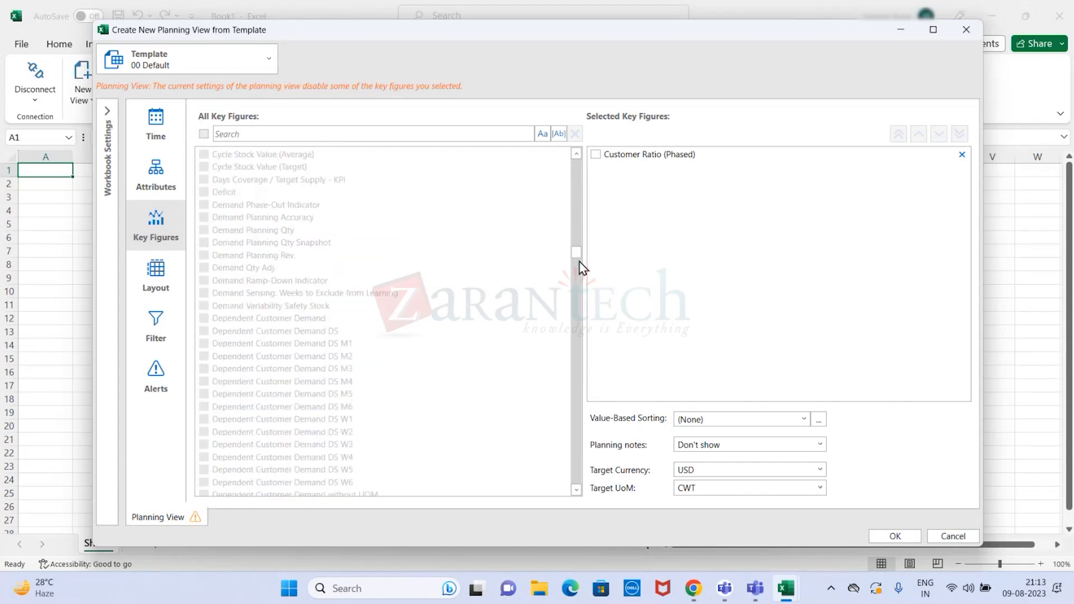
pyautogui.moveTo(576, 259); pyautogui.dragTo(586, 157)
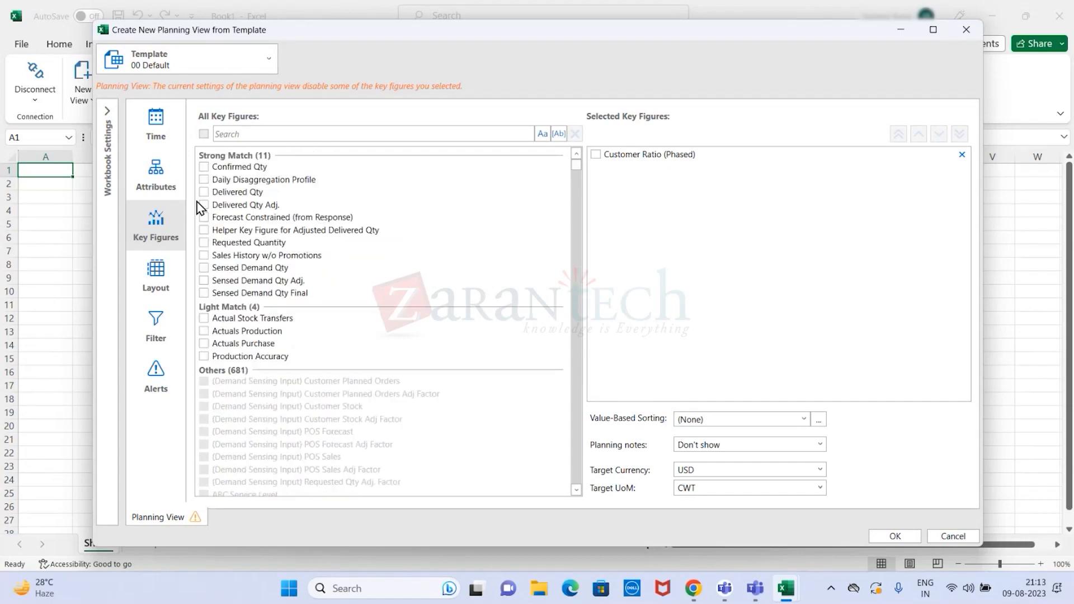
pyautogui.click(204, 166)
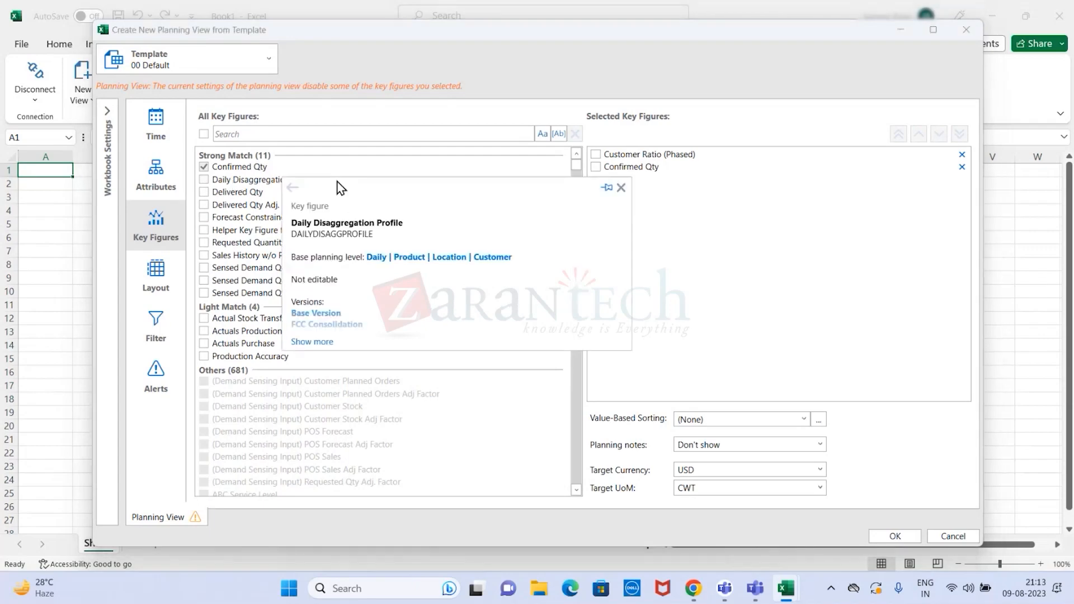
pyautogui.click(205, 192)
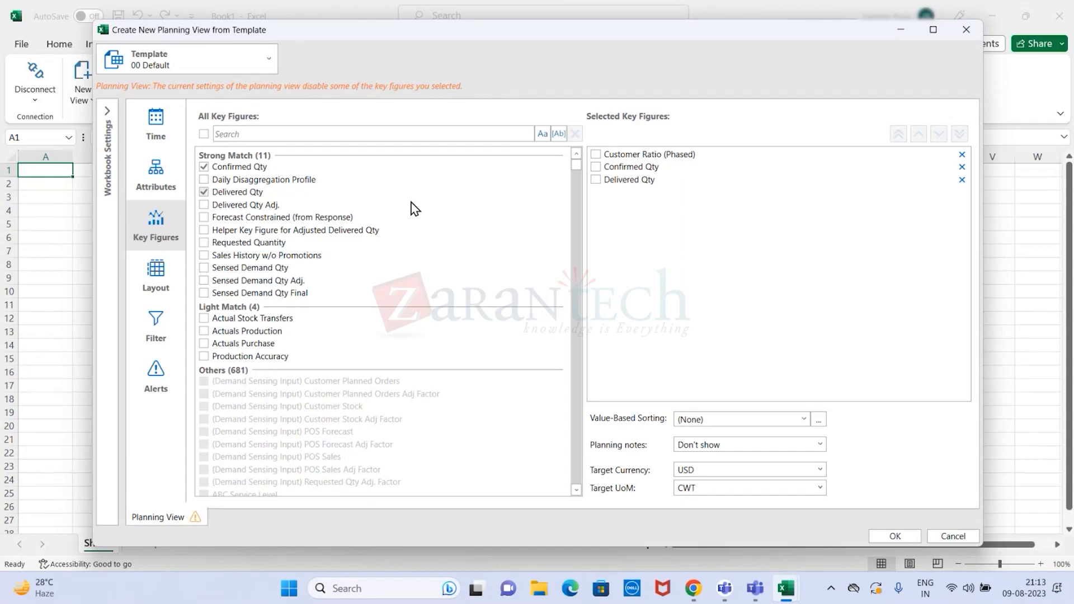
pyautogui.click(205, 218)
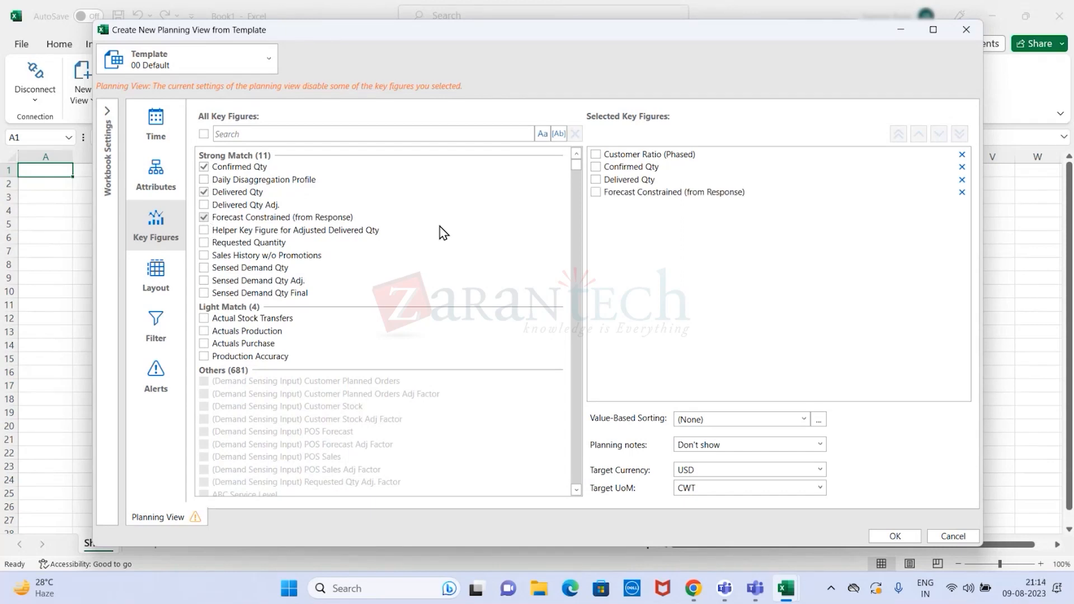
# - Add the key figures Sensed Demand Qty, Requested Quantity, Actual Stock Transfers, Actuals Production and Actuals Purchase to the planning view
pyautogui.click(204, 268)
pyautogui.click(205, 243)
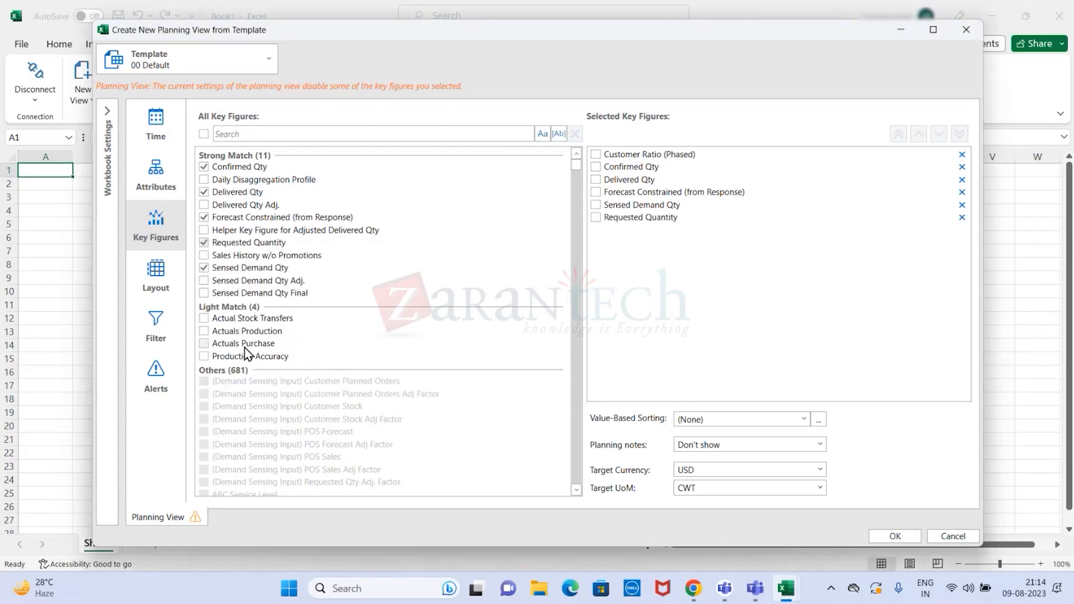
pyautogui.click(204, 319)
pyautogui.click(204, 332)
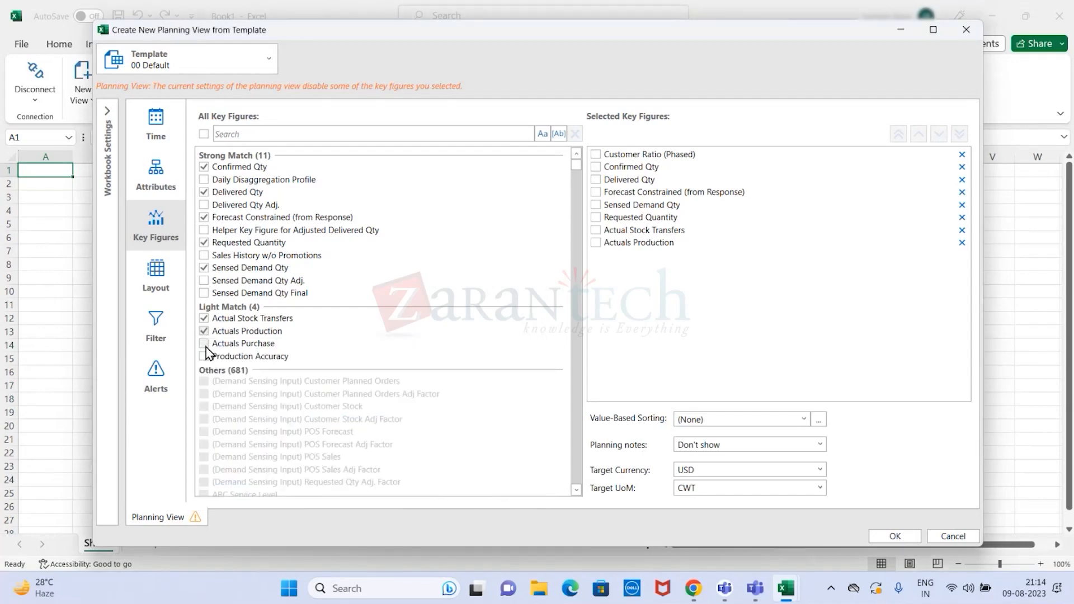
pyautogui.click(204, 344)
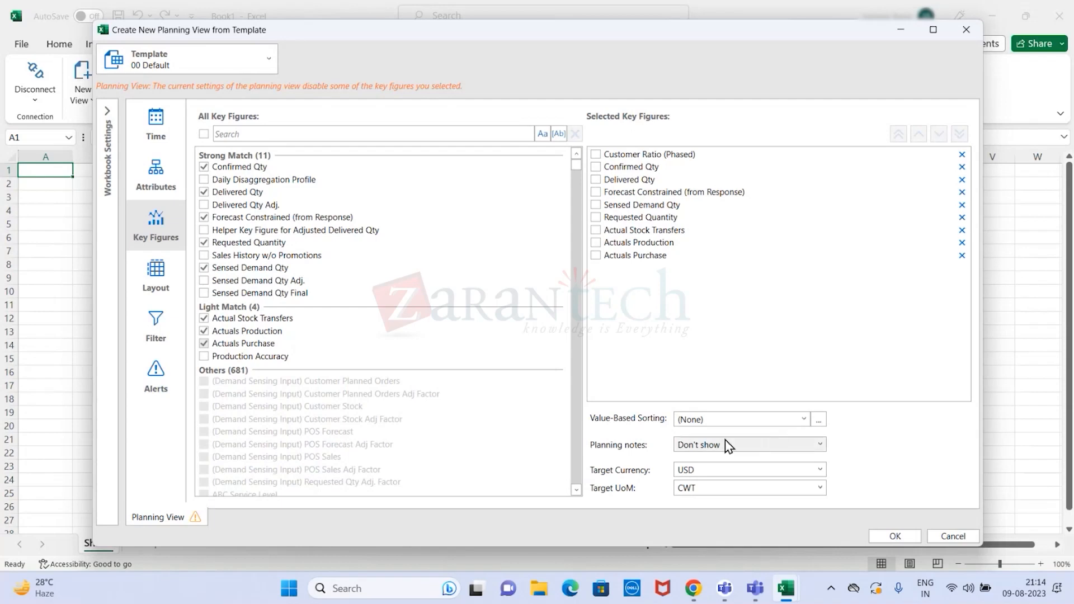
# - Keep value-based sorting at (None) and set the planning notes to Show from this planning level only
pyautogui.click(800, 419)
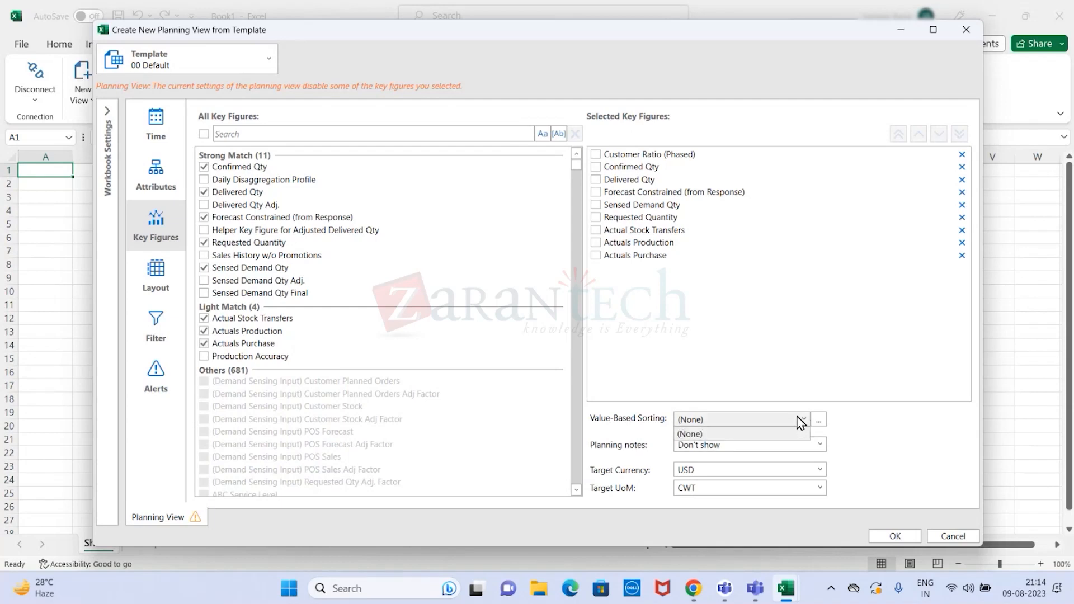
pyautogui.click(810, 432)
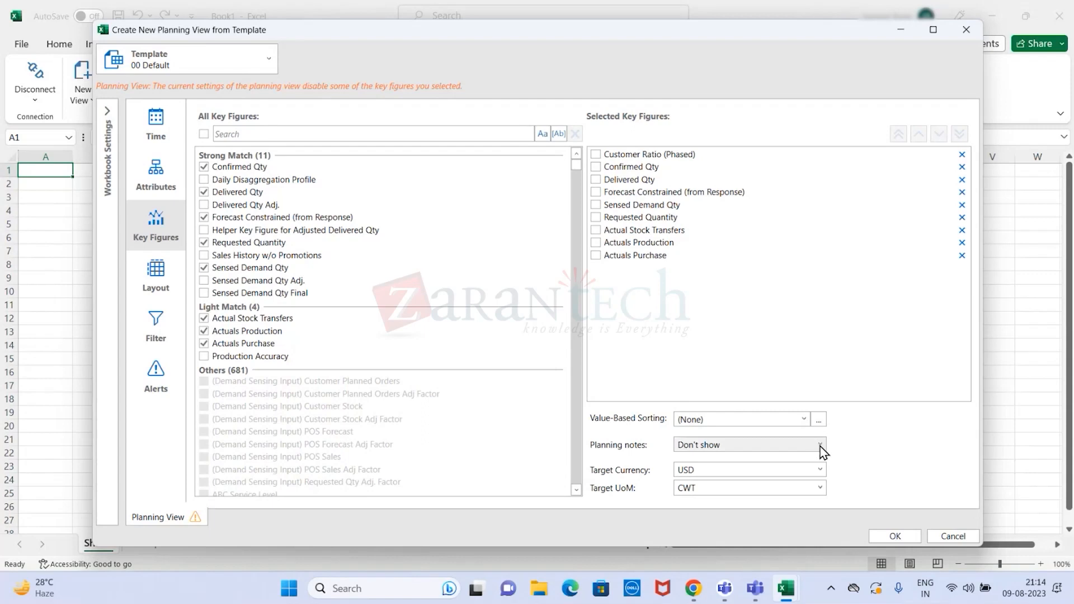
pyautogui.click(821, 446)
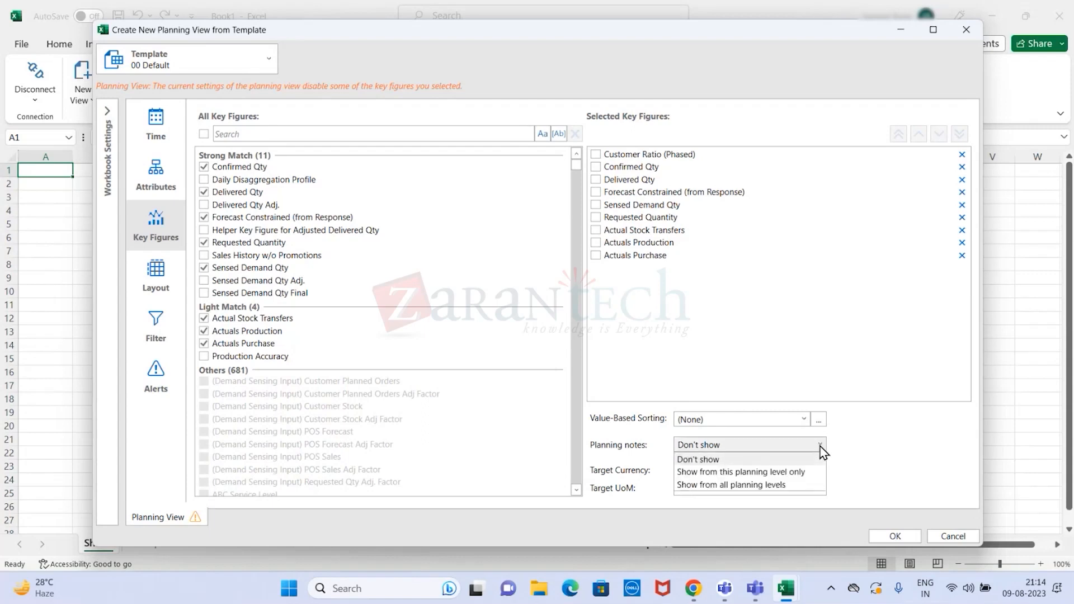
pyautogui.click(808, 473)
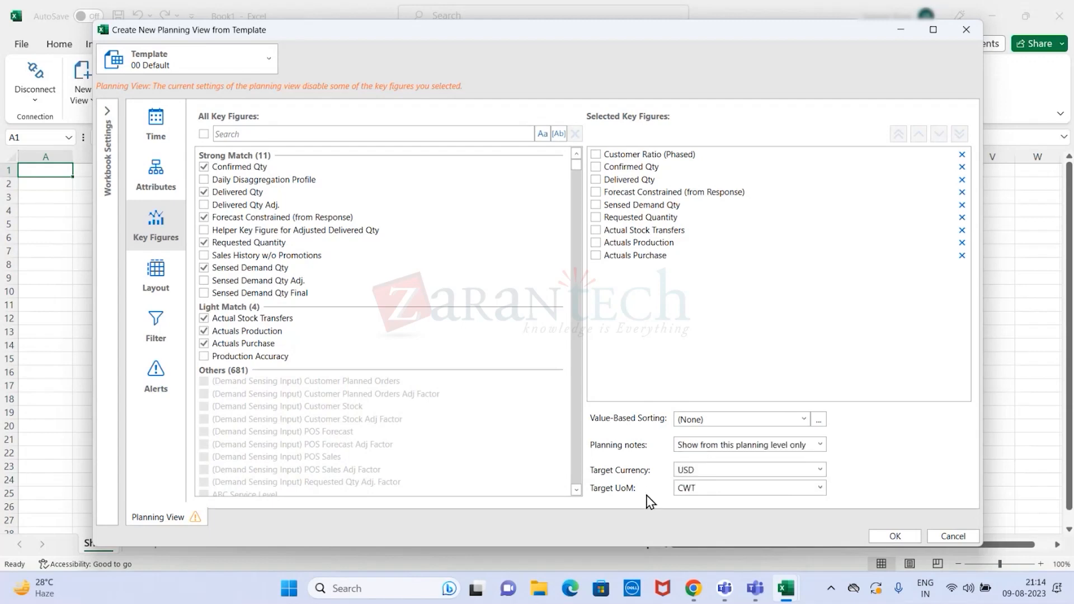
# - Check the target currency choices and set the target UoM for the key figures to KG
pyautogui.click(820, 471)
pyautogui.click(820, 471)
pyautogui.click(820, 489)
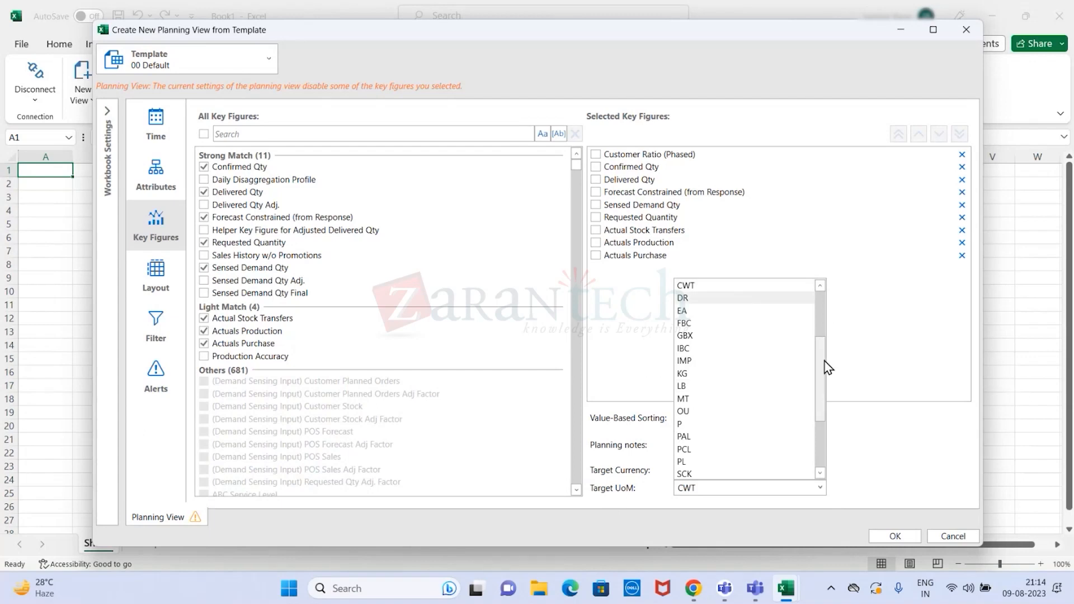
pyautogui.click(762, 373)
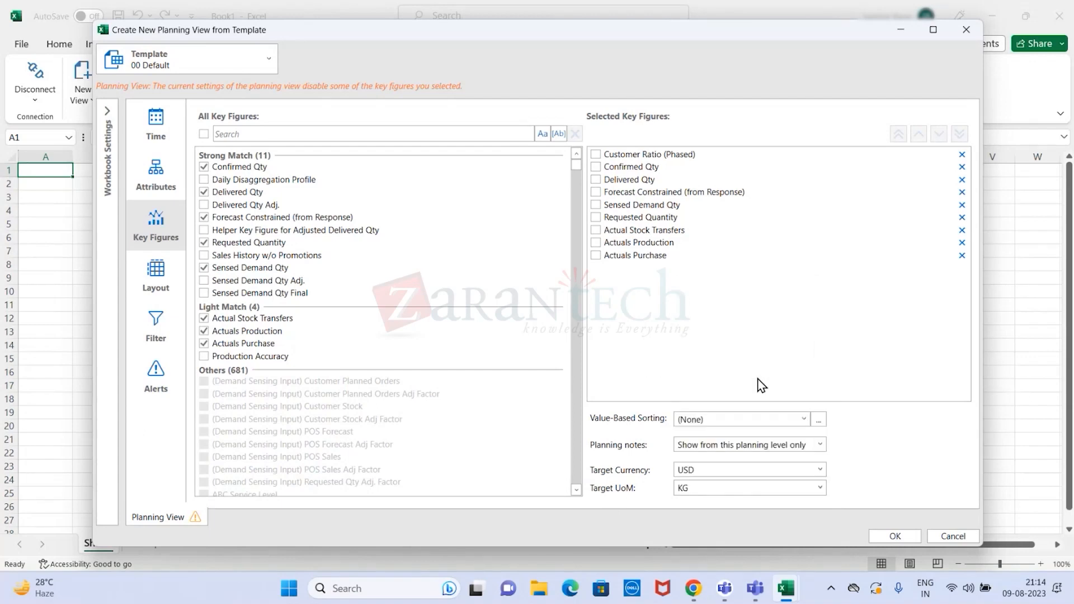
# - Look through the available units of measure and set the target UoM to LB
pyautogui.click(817, 491)
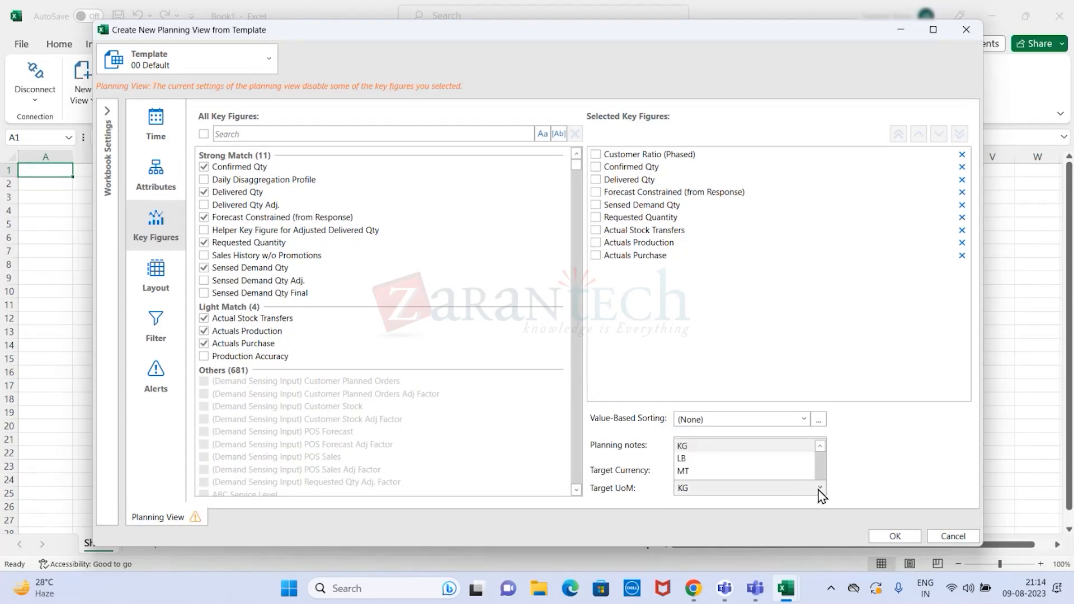
pyautogui.moveTo(818, 395); pyautogui.dragTo(821, 362)
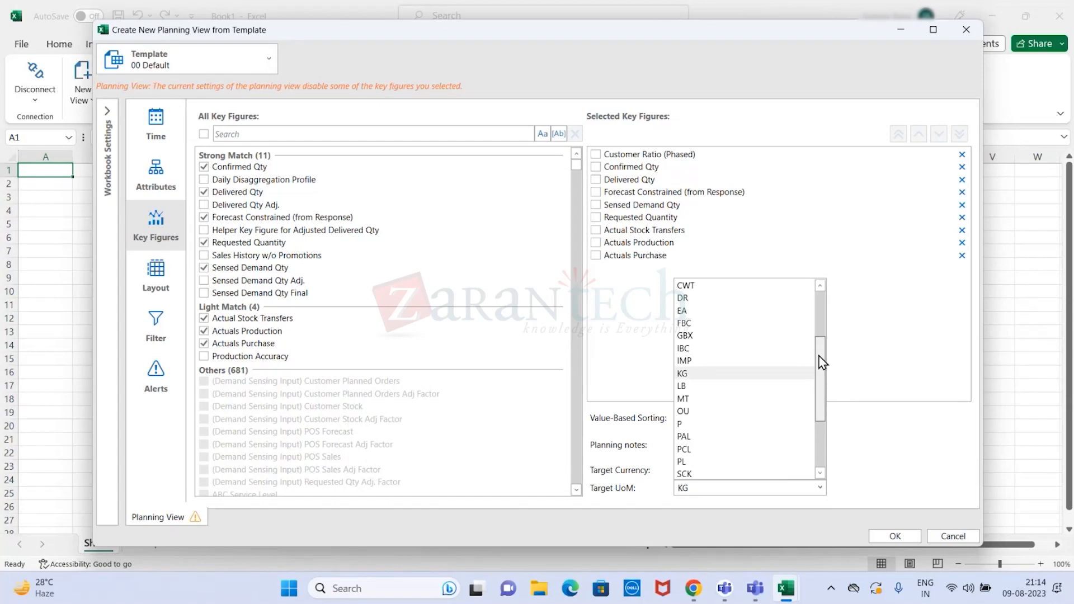
pyautogui.moveTo(821, 362); pyautogui.dragTo(818, 300)
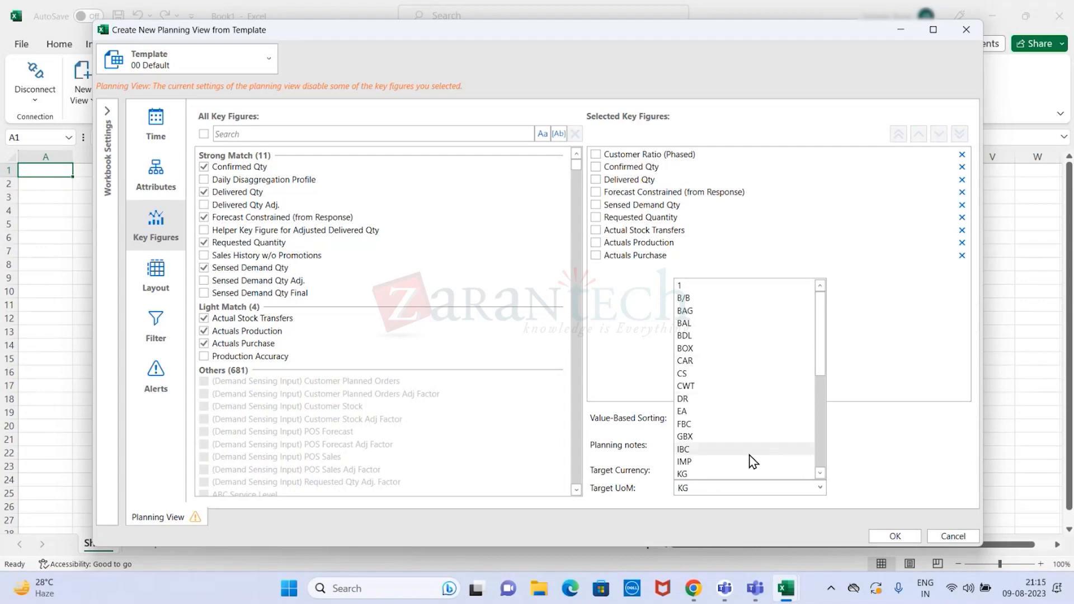
pyautogui.scroll(-3, 750, 463)
pyautogui.click(820, 475)
pyautogui.click(820, 474)
pyautogui.click(820, 474)
pyautogui.click(820, 475)
pyautogui.scroll(-1, 727, 465)
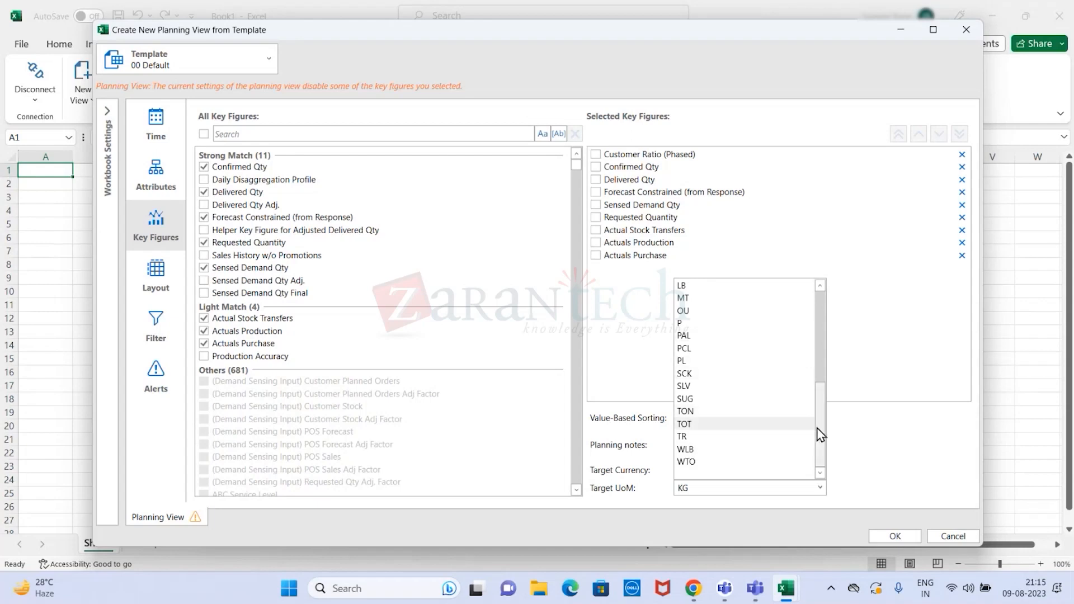
pyautogui.moveTo(824, 458); pyautogui.dragTo(826, 342)
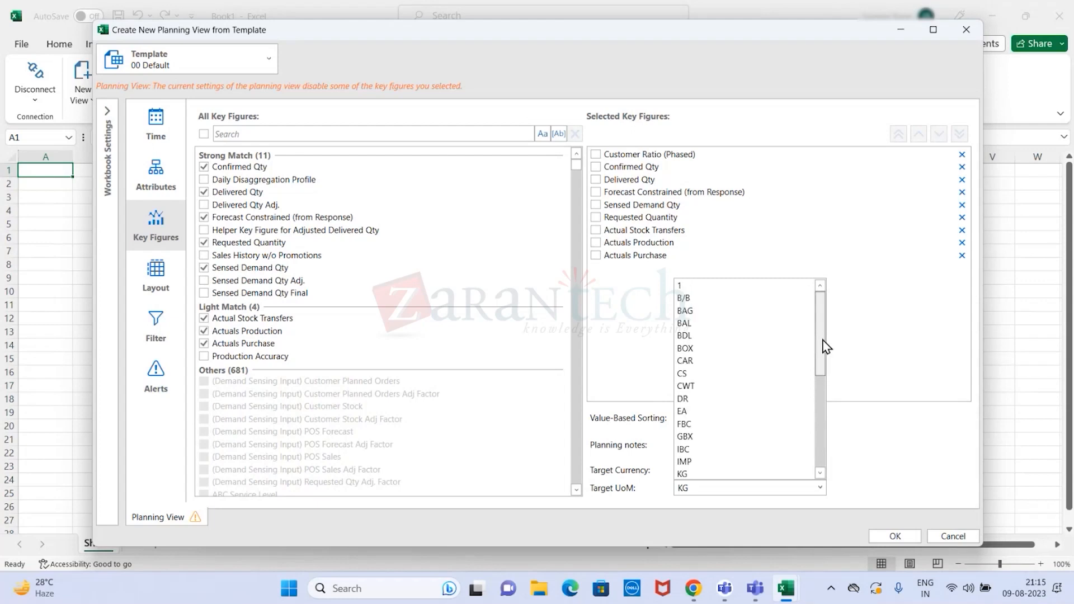
pyautogui.moveTo(818, 341)
pyautogui.mouseDown()
pyautogui.moveTo(813, 439)
pyautogui.moveTo(823, 322)
pyautogui.mouseUp()
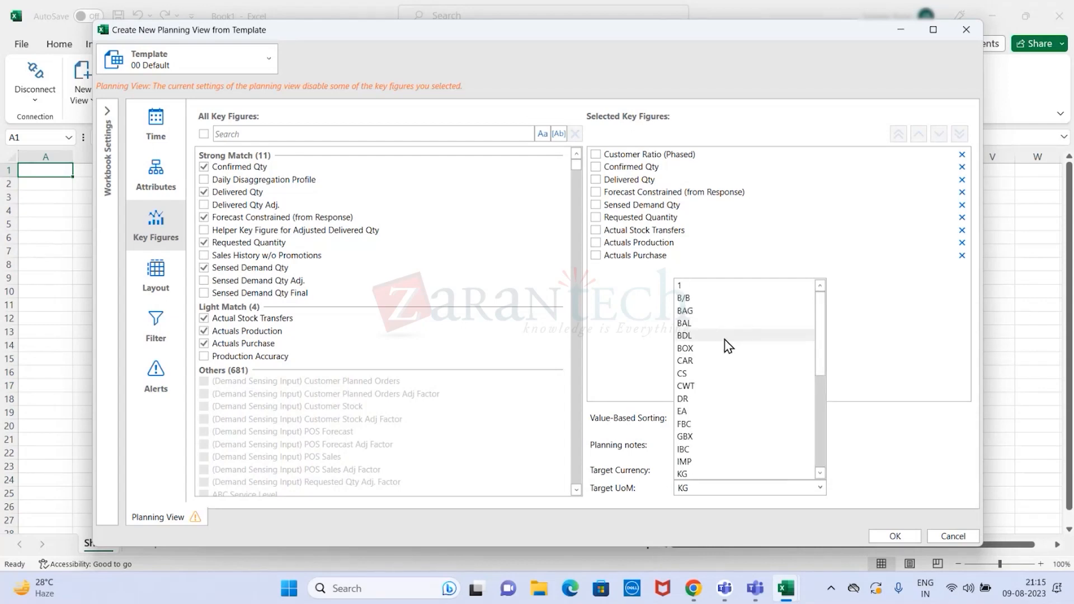
pyautogui.scroll(-3, 760, 478)
pyautogui.scroll(3, 723, 326)
pyautogui.scroll(1, 722, 325)
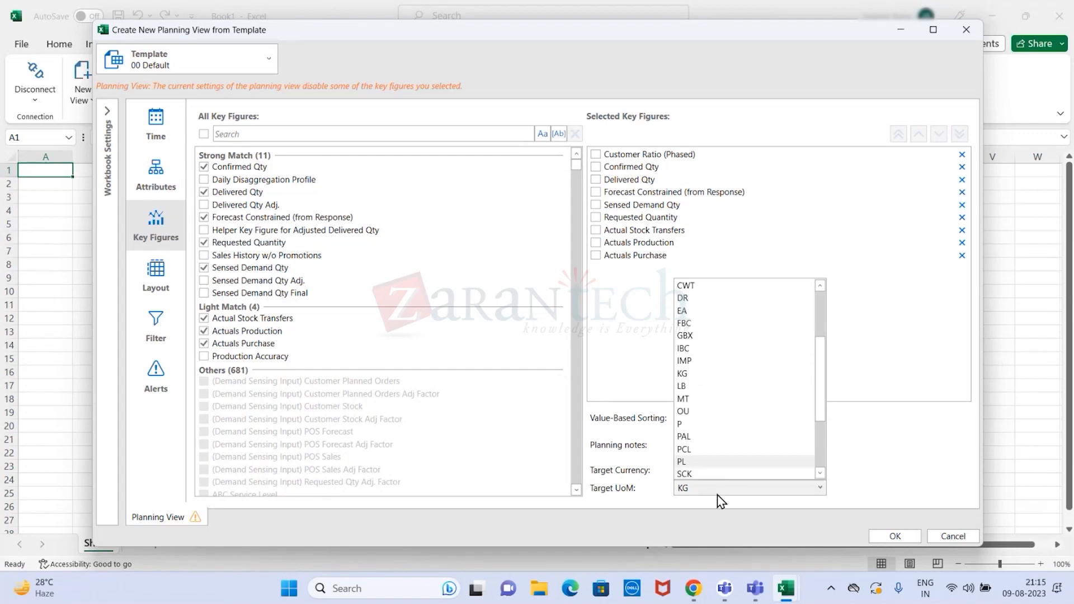
pyautogui.scroll(-2, 717, 493)
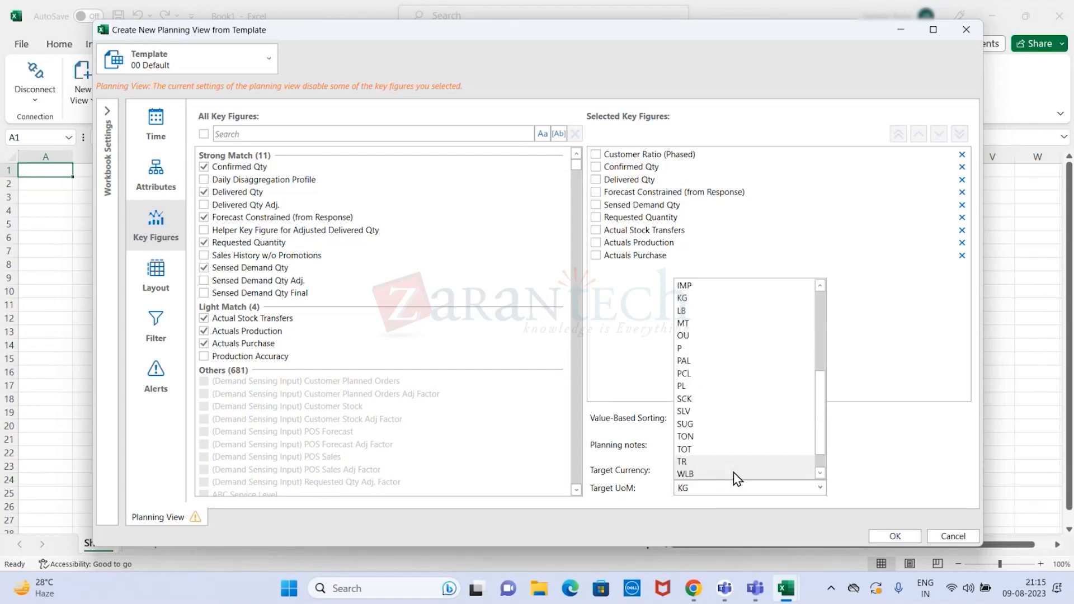
pyautogui.scroll(-1, 734, 477)
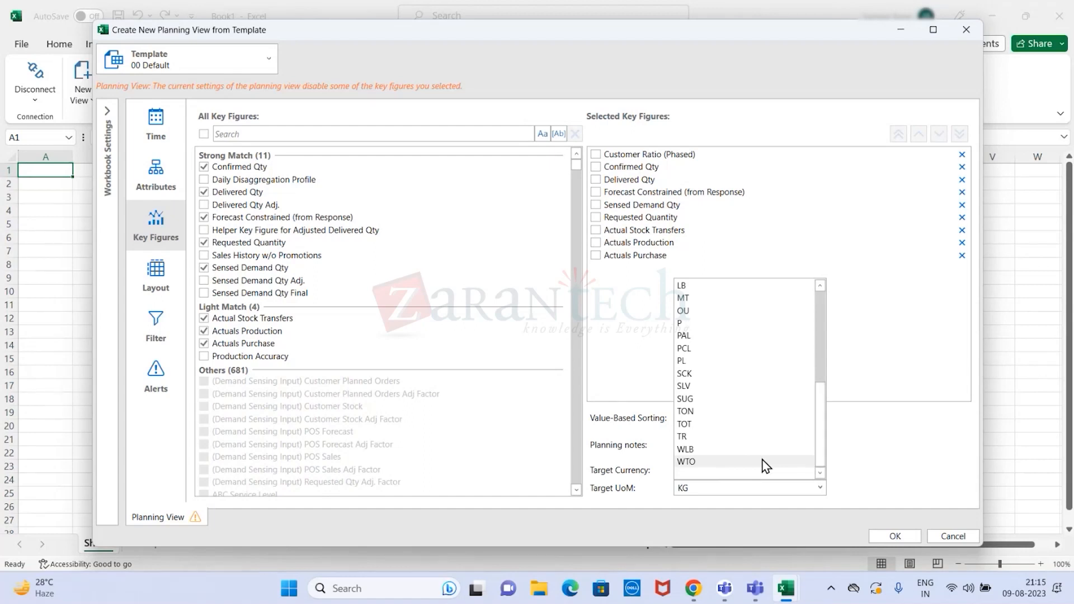
pyautogui.click(696, 287)
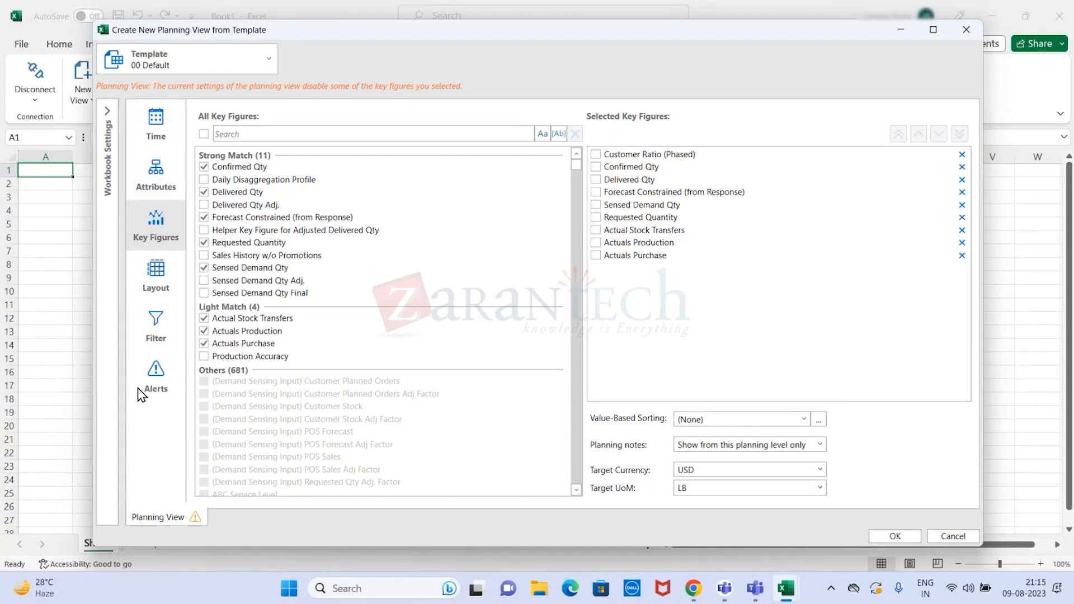
# - In the layout settings, select all row-axis attributes and Key Figure, plus Time Periods (Mixed Time) on the column axis
pyautogui.click(167, 283)
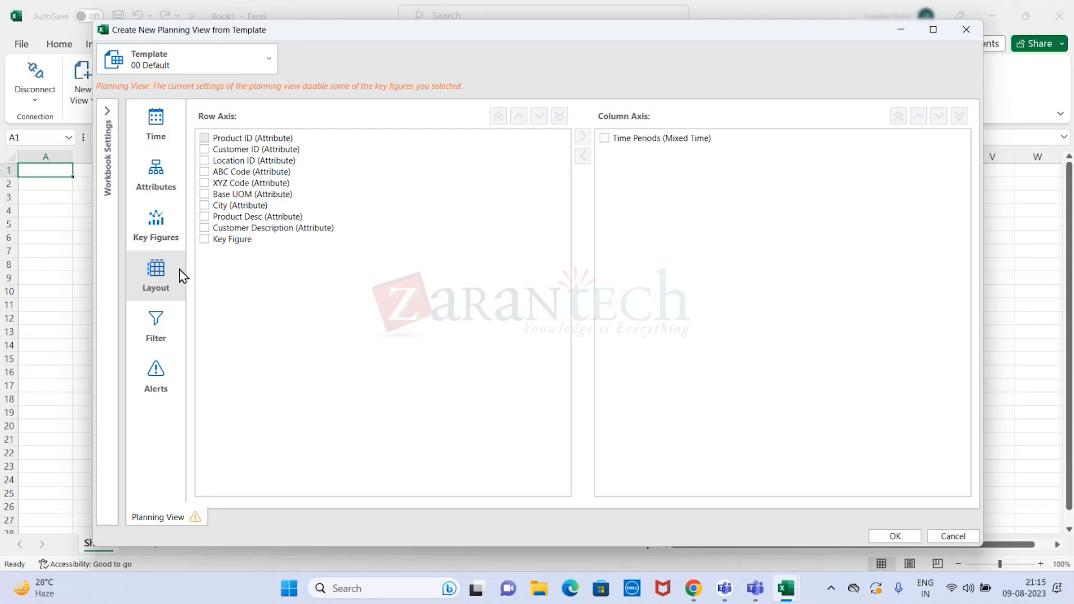
pyautogui.click(205, 139)
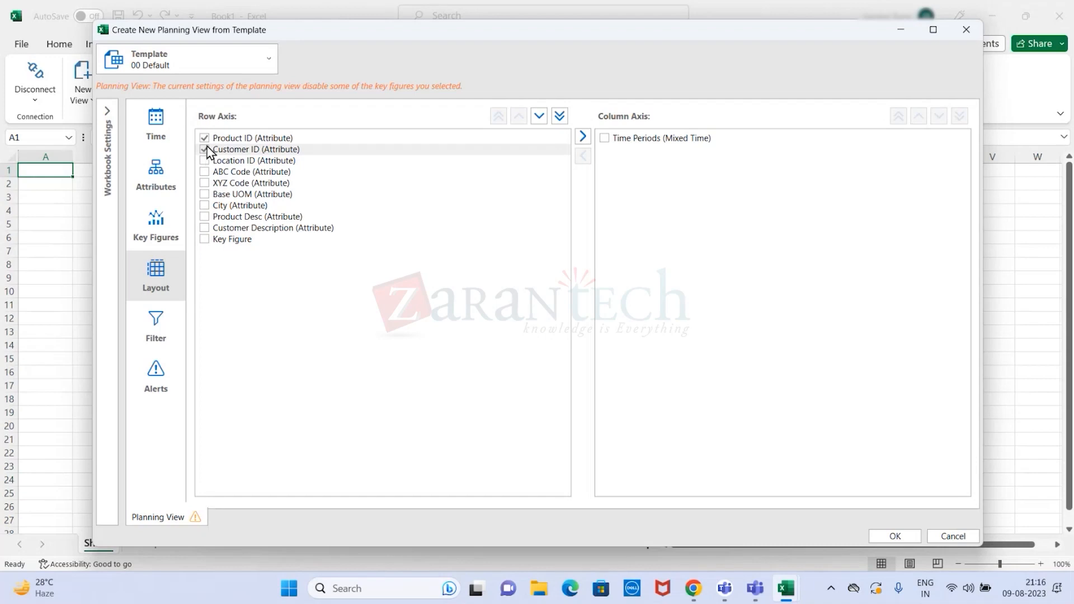
pyautogui.click(205, 160)
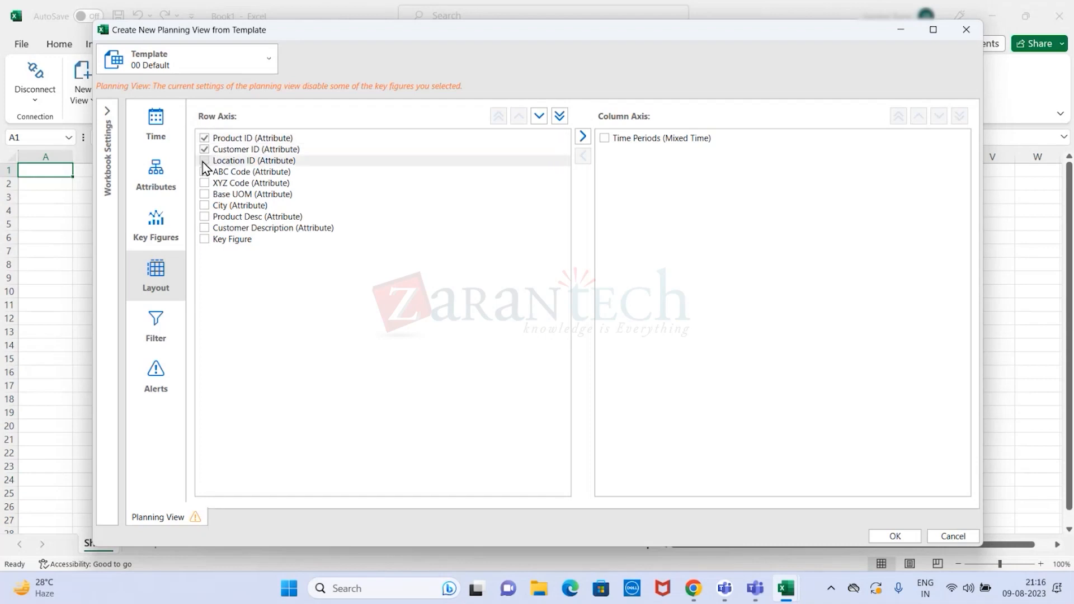
pyautogui.click(204, 172)
pyautogui.click(204, 183)
pyautogui.click(204, 194)
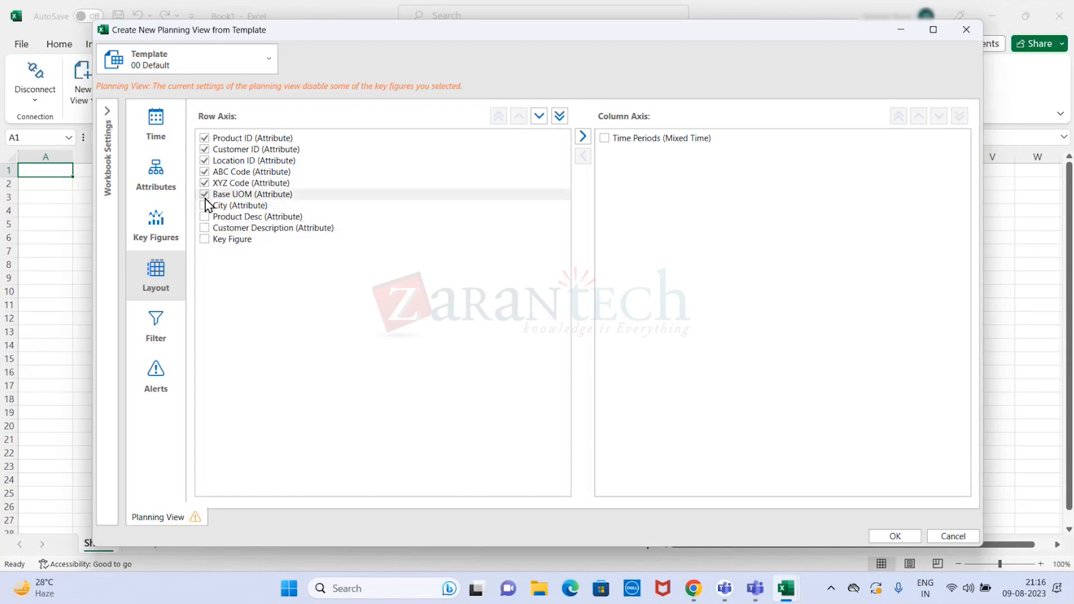
pyautogui.click(205, 217)
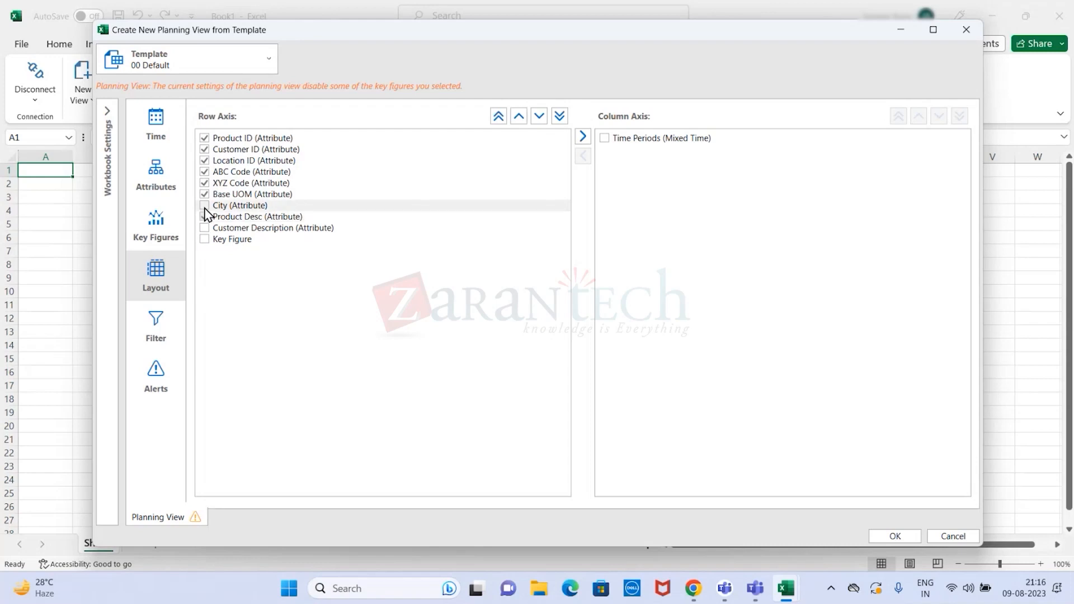
pyautogui.click(204, 239)
pyautogui.click(205, 229)
pyautogui.click(205, 208)
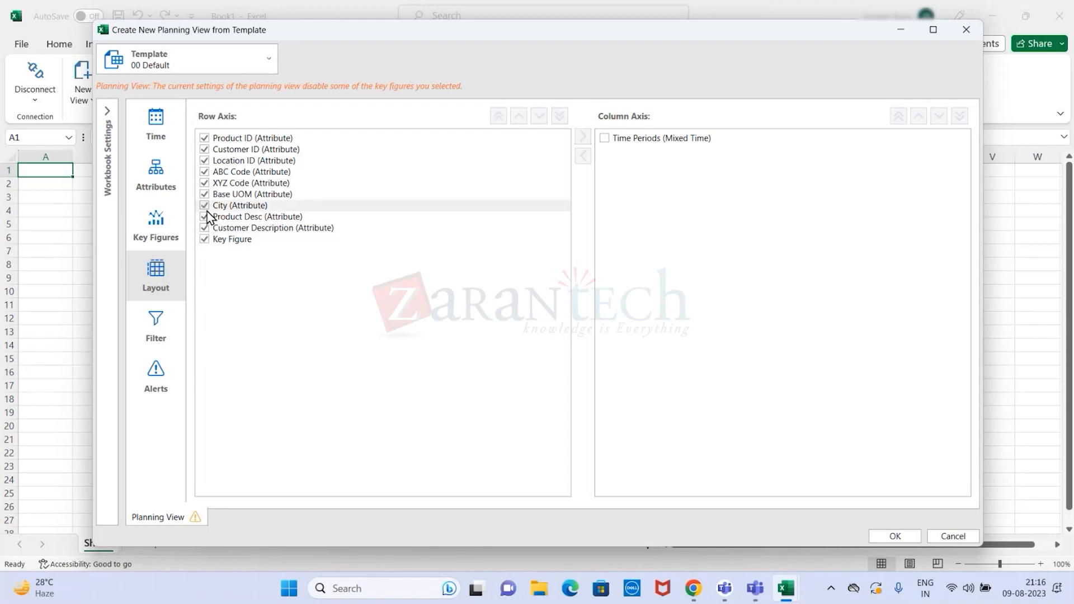
pyautogui.click(605, 139)
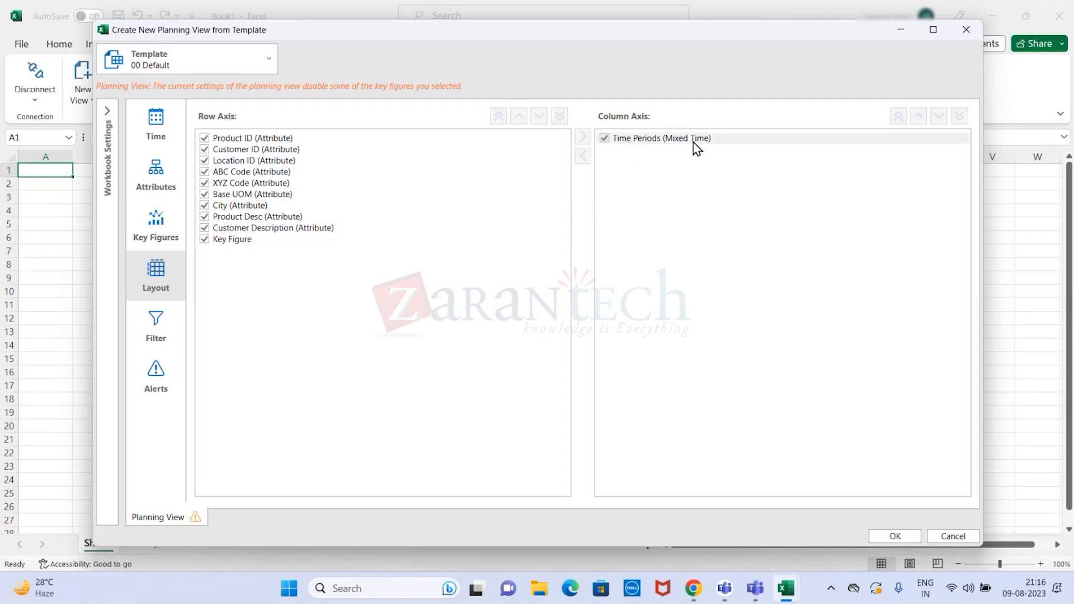
# - Open the filter settings and review the ad hoc filter choices and the selectable Product ID values without changing them
pyautogui.click(159, 320)
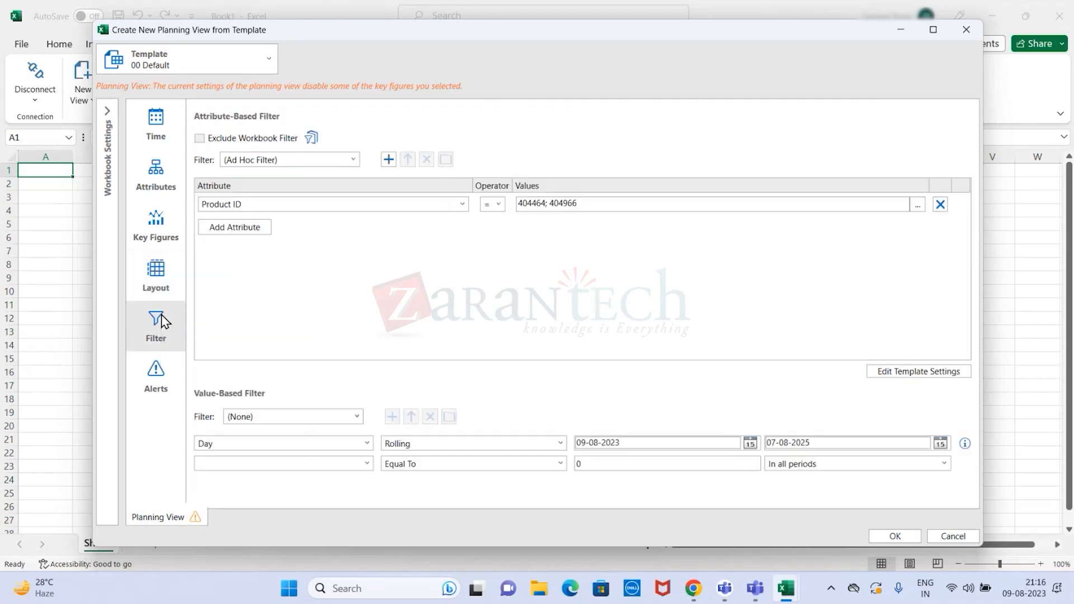
pyautogui.click(356, 160)
pyautogui.click(357, 159)
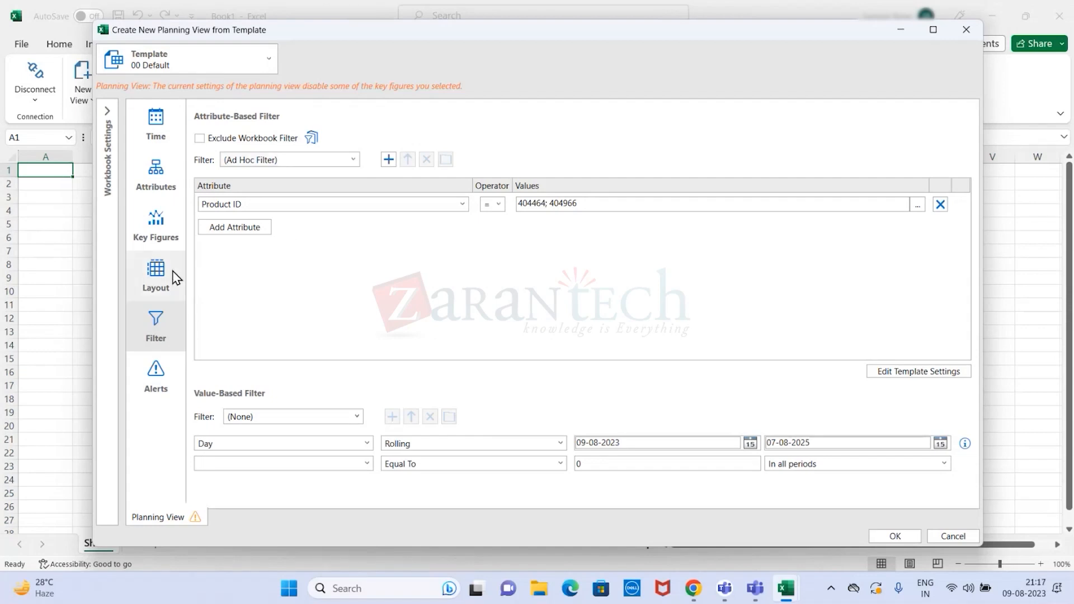
pyautogui.click(463, 204)
pyautogui.click(462, 205)
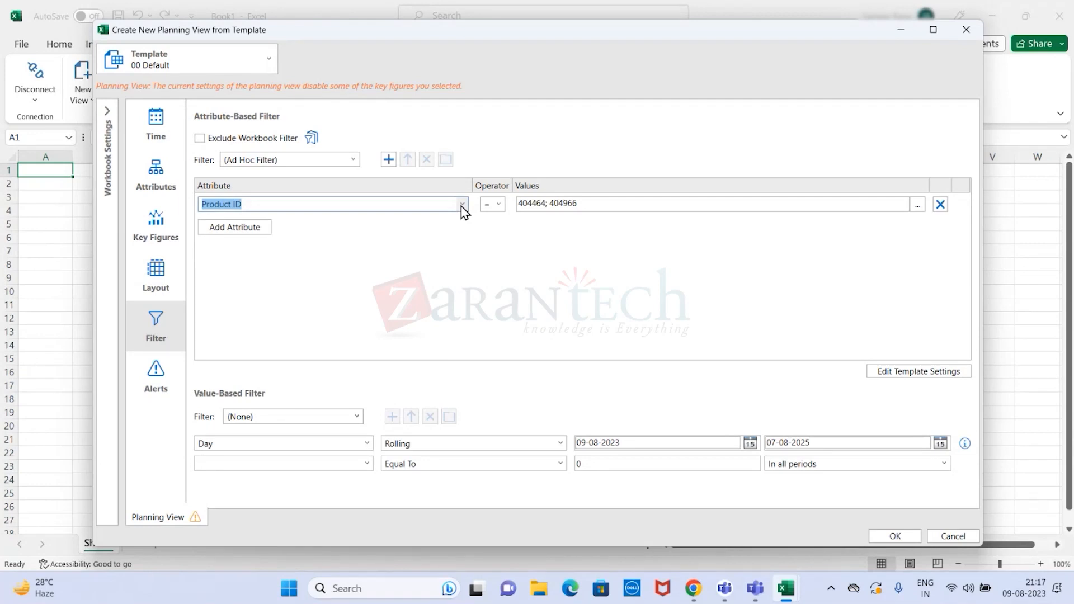
pyautogui.click(918, 205)
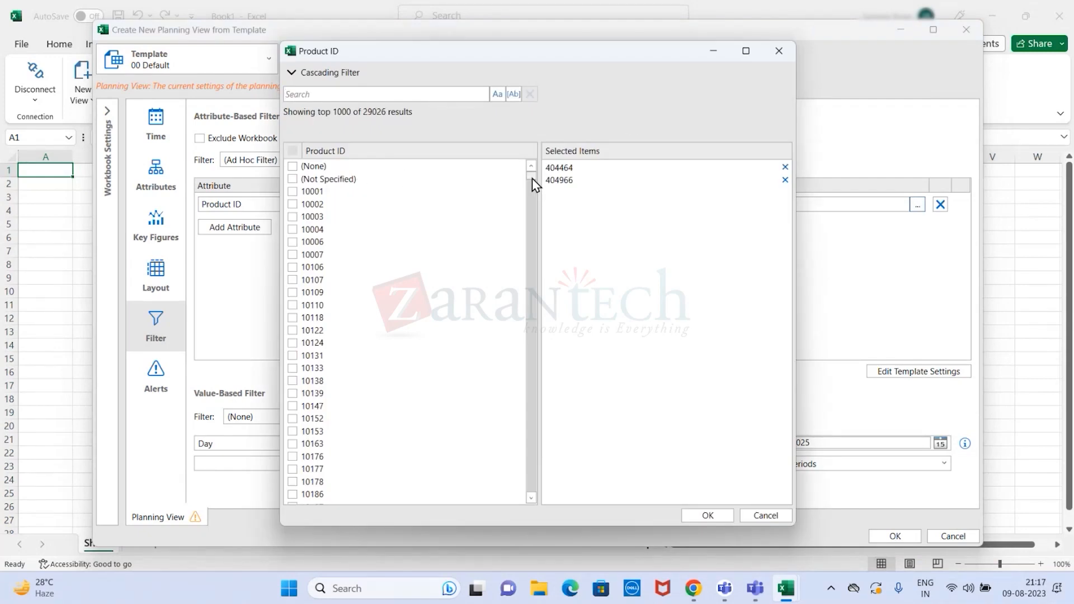
pyautogui.click(779, 51)
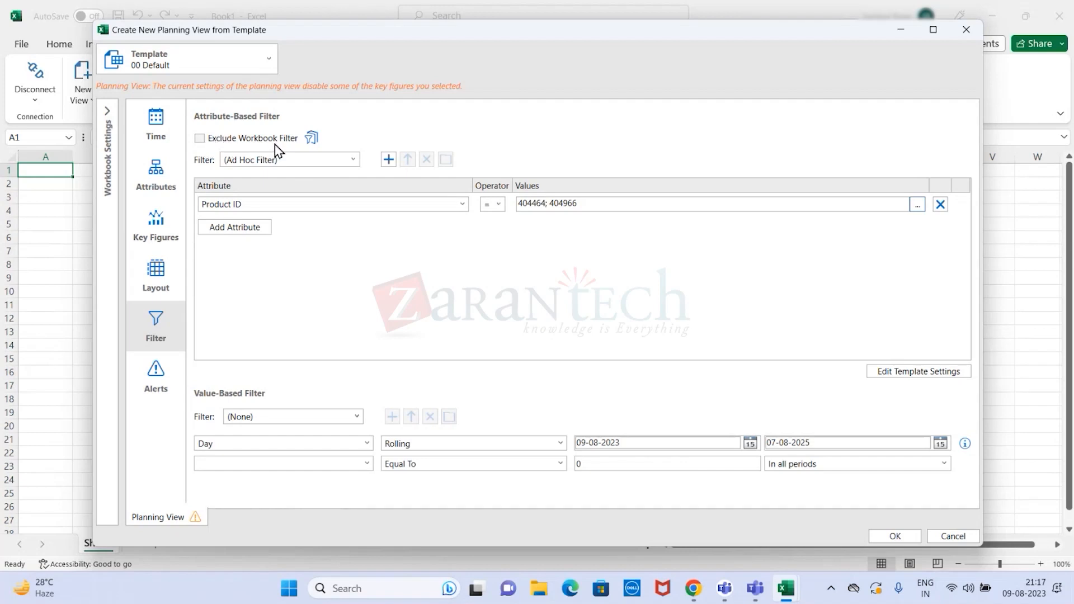
# - Examine the Exclude Workbook Filter option and the attributes available for the existing Product ID filter condition
pyautogui.click(200, 140)
pyautogui.click(200, 140)
pyautogui.click(463, 205)
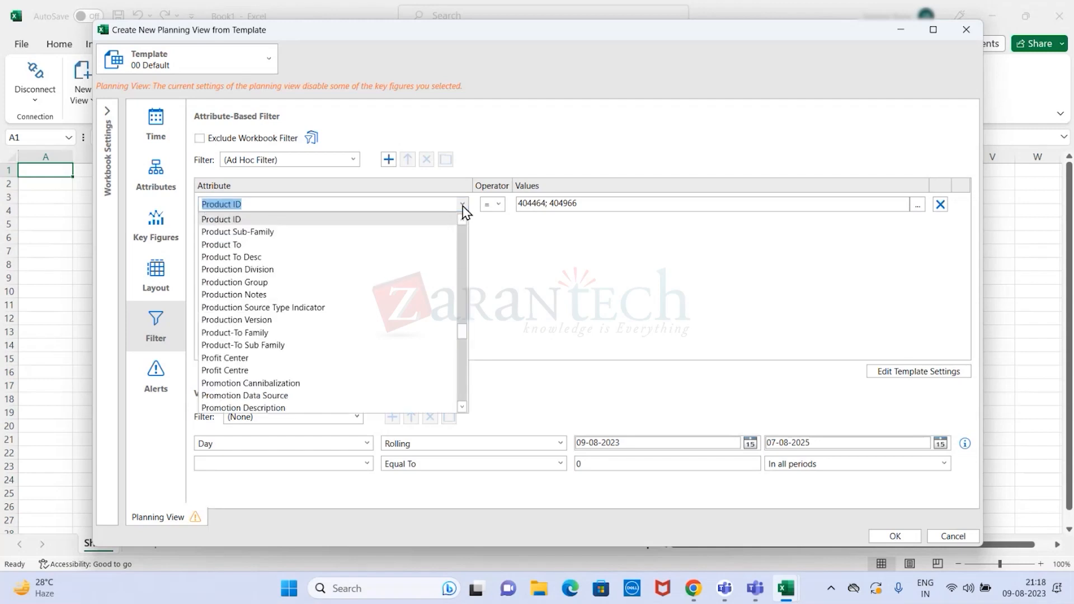
pyautogui.click(273, 220)
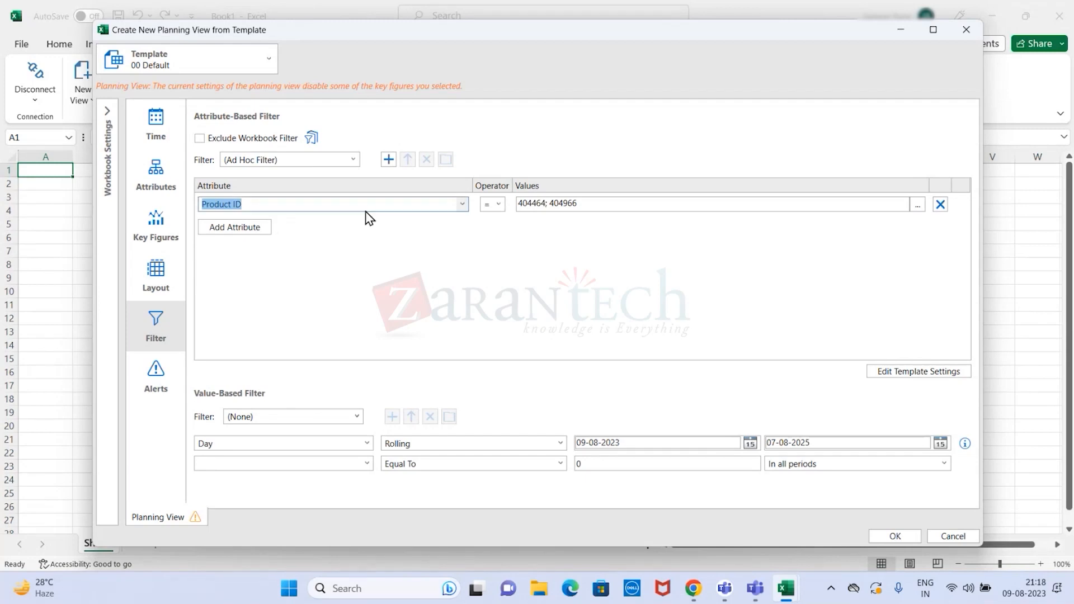
pyautogui.click(462, 205)
pyautogui.moveTo(466, 334); pyautogui.dragTo(479, 231)
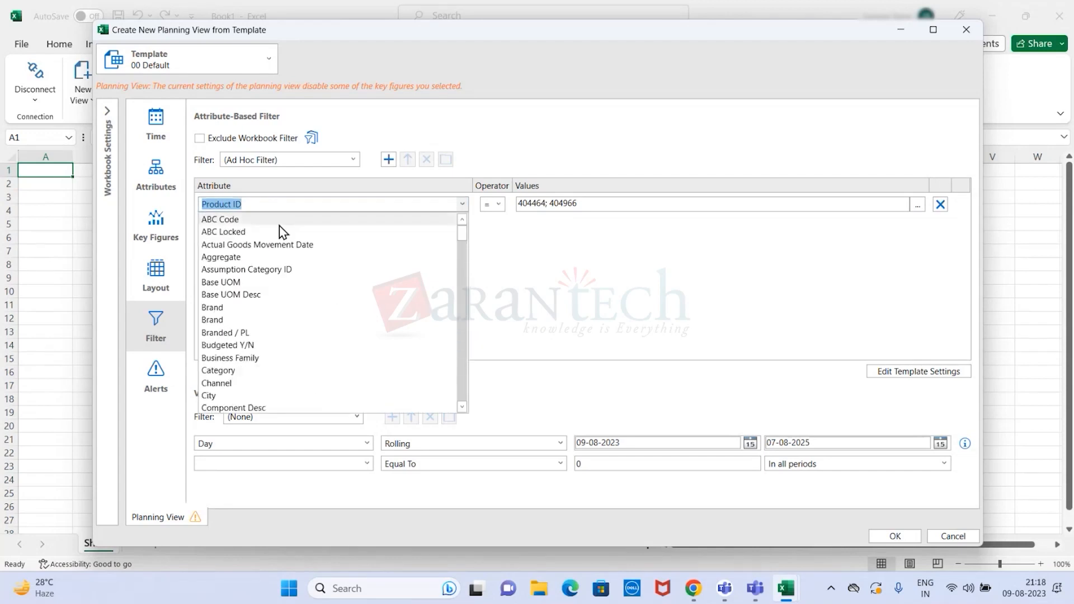
pyautogui.click(506, 257)
# - Add a second condition to the attribute-based filter below Product ID, using Customer ID as its attribute
pyautogui.click(246, 228)
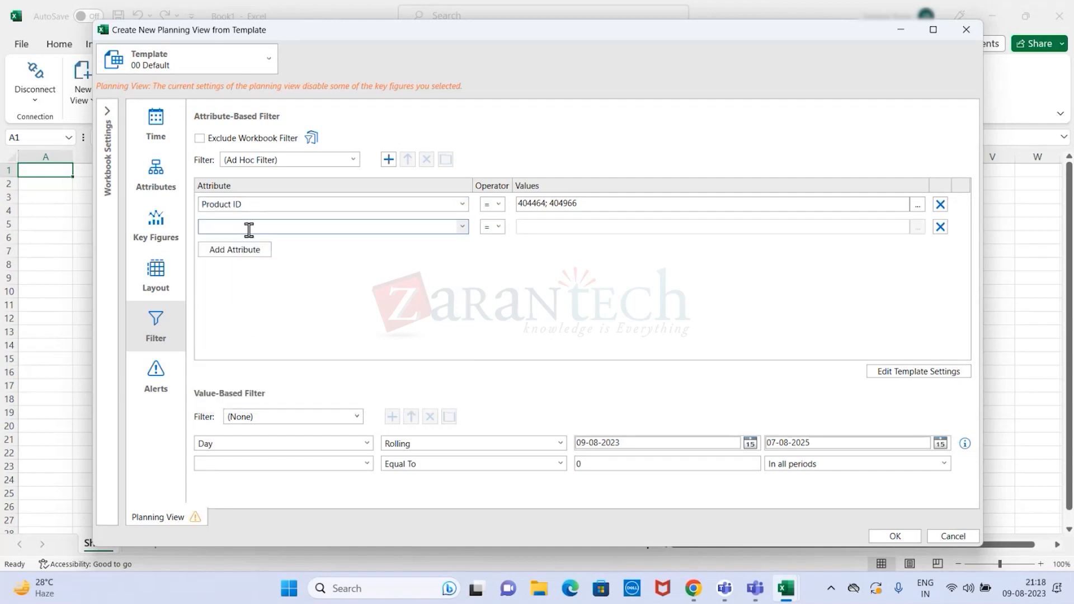
pyautogui.click(462, 228)
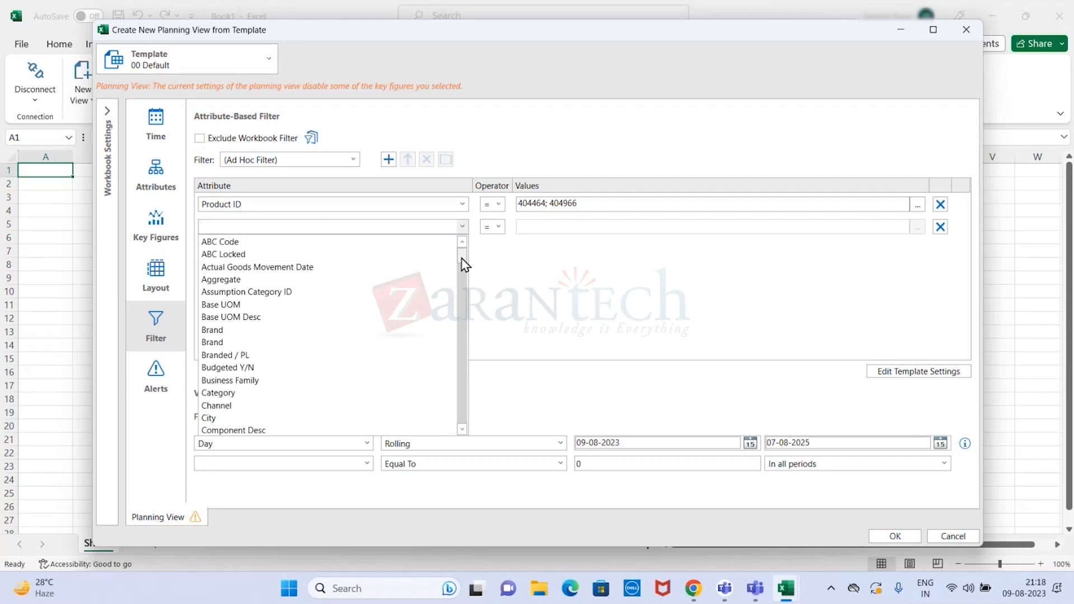
pyautogui.moveTo(462, 263); pyautogui.dragTo(469, 428)
pyautogui.scroll(15, 283, 369)
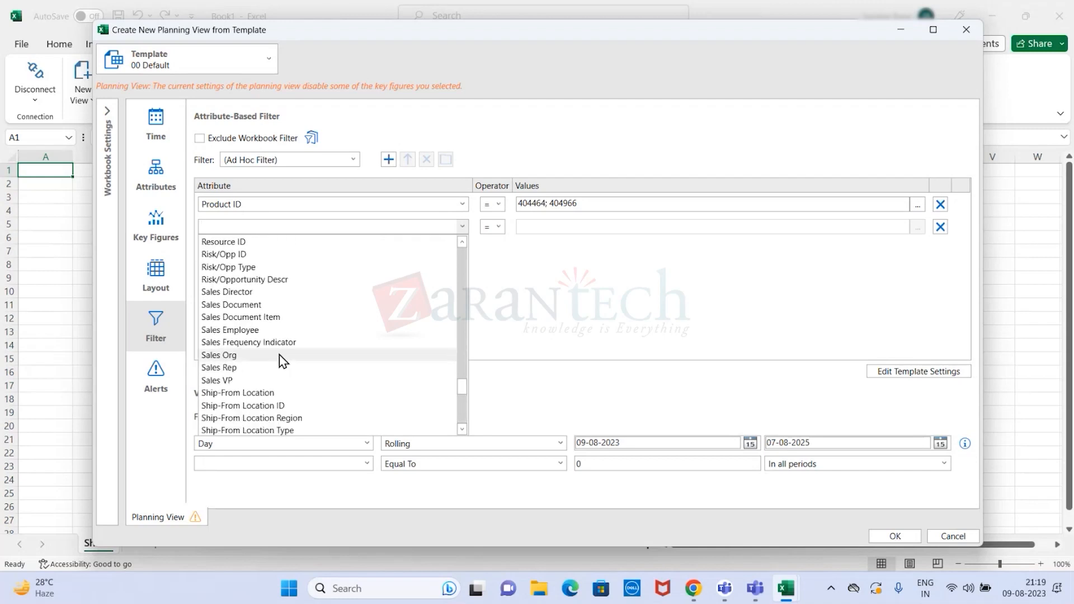
pyautogui.scroll(15, 280, 361)
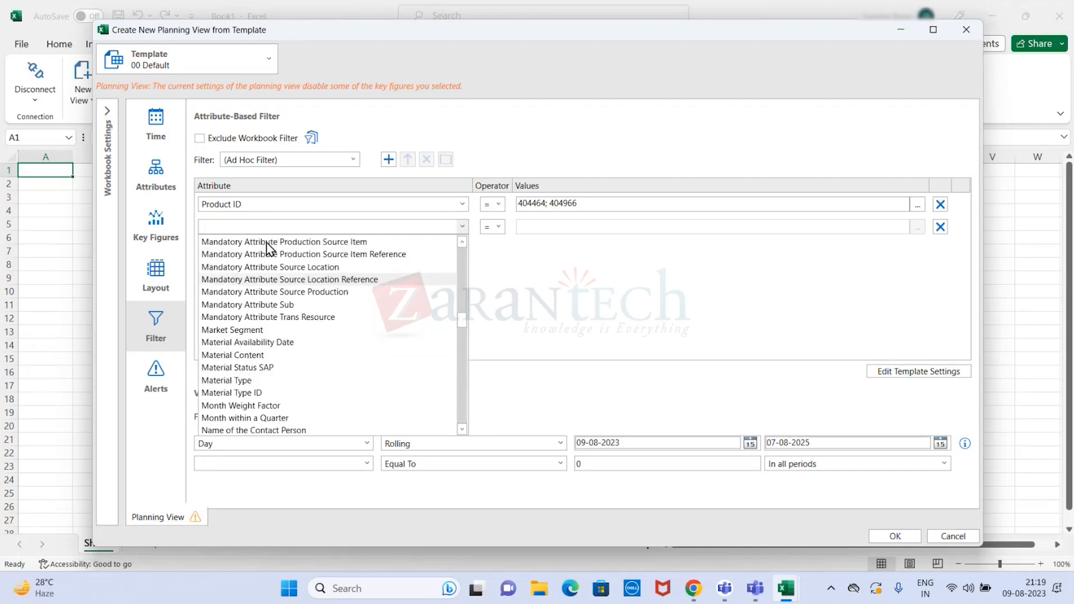
pyautogui.scroll(9, 267, 247)
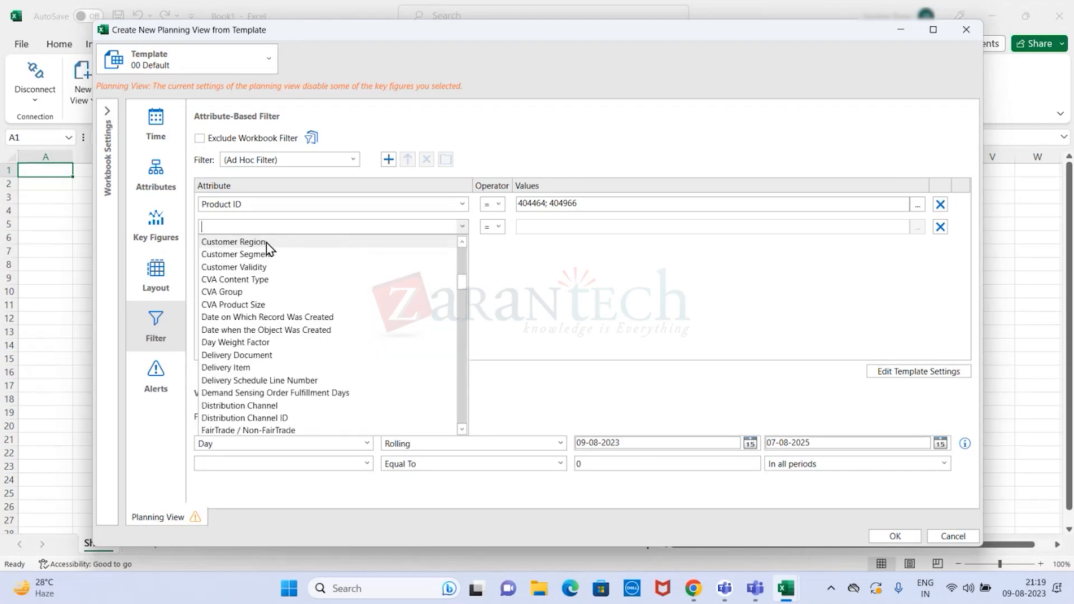
pyautogui.write('Currency')
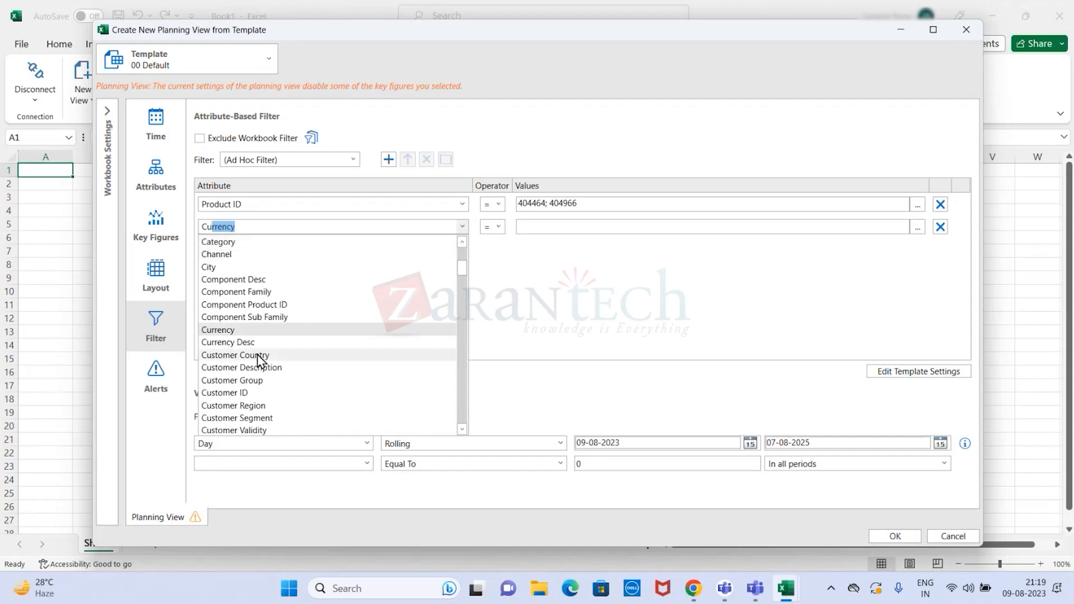
pyautogui.click(267, 395)
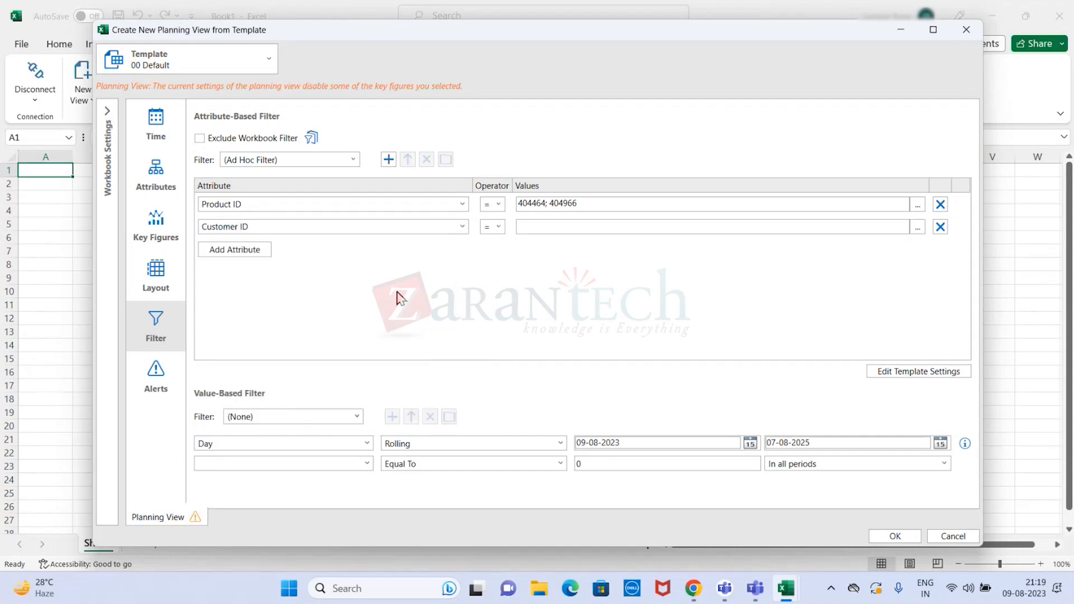
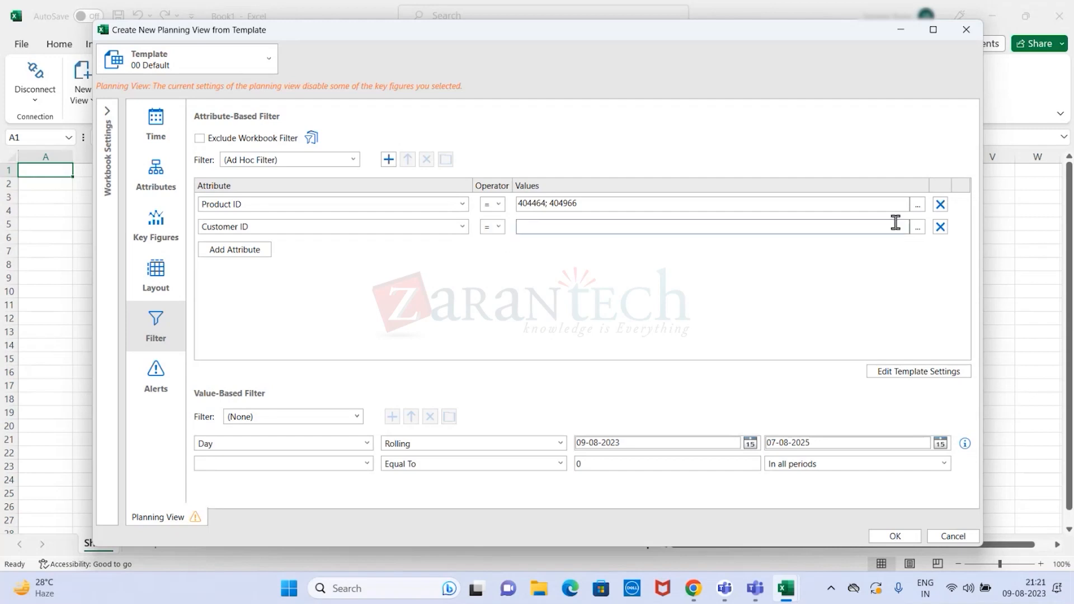
# - Examine the operator options and the selectable Customer ID values for the second attribute-based filter condition without selecting any
pyautogui.click(503, 234)
pyautogui.click(502, 234)
pyautogui.click(487, 230)
pyautogui.click(487, 230)
pyautogui.click(917, 227)
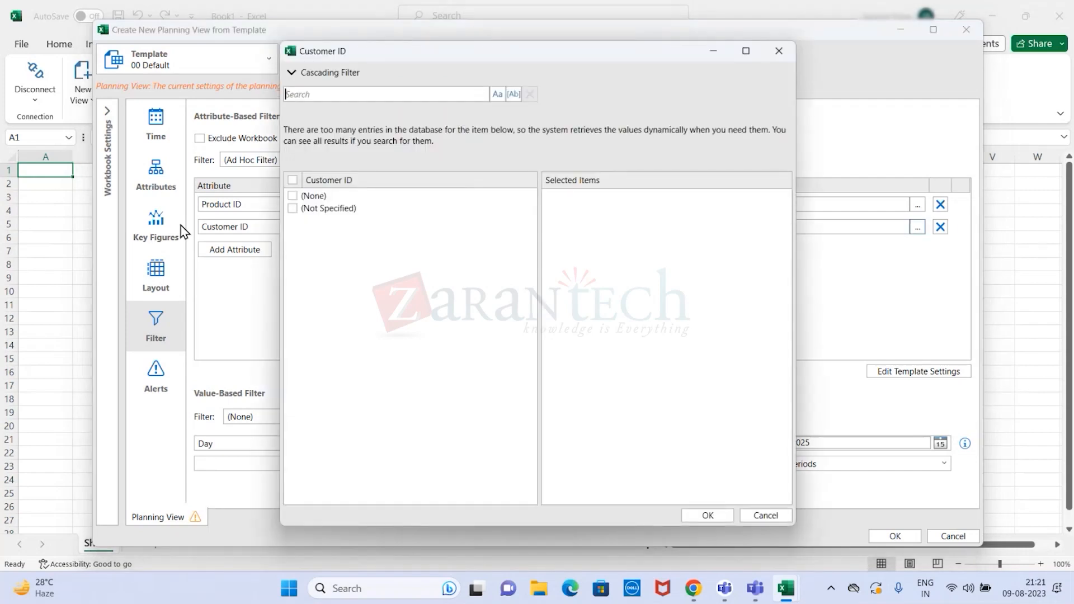
pyautogui.click(774, 511)
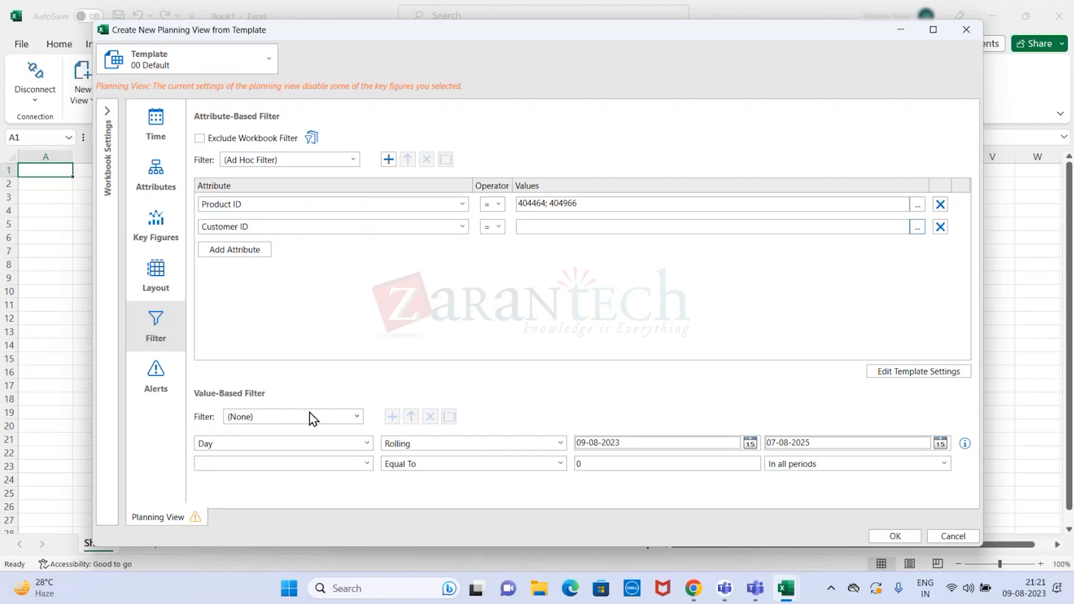
# - Set the value-based filter's time level to Week and review the weeks available as its start period
pyautogui.click(357, 420)
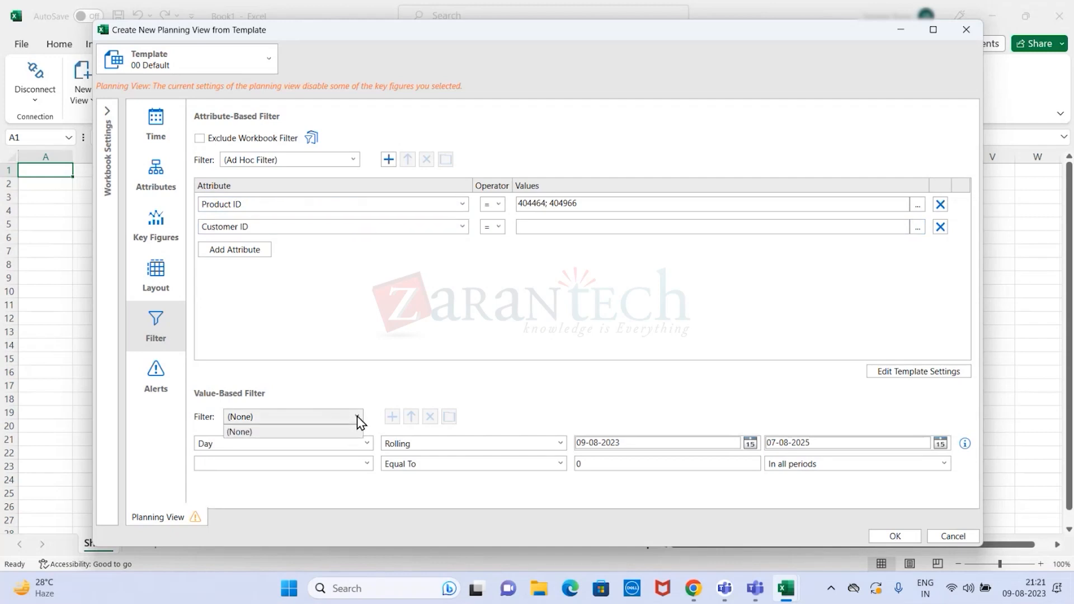
pyautogui.click(358, 430)
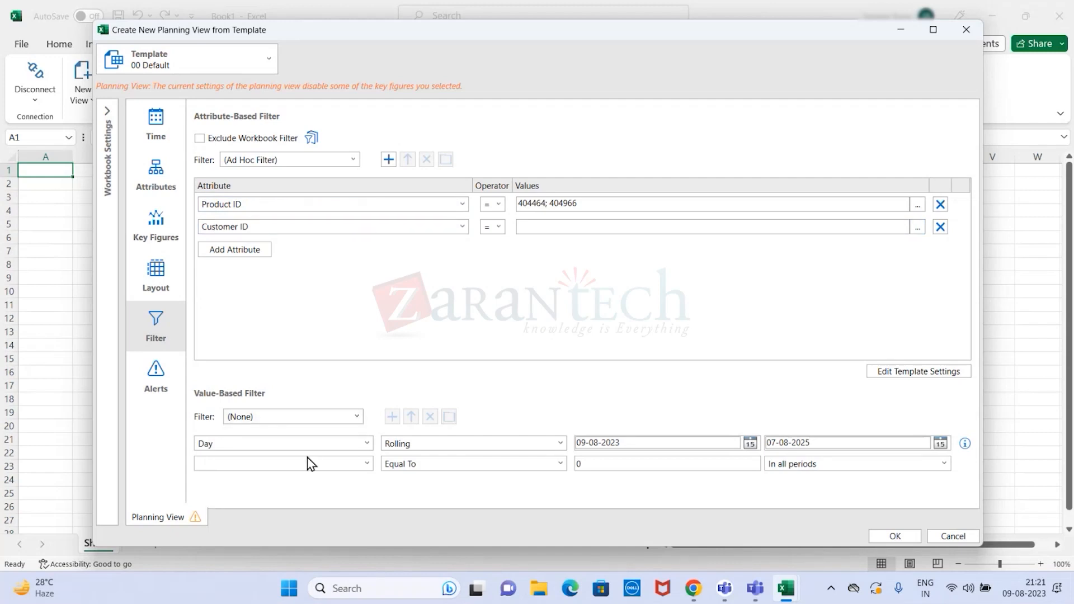
pyautogui.click(367, 447)
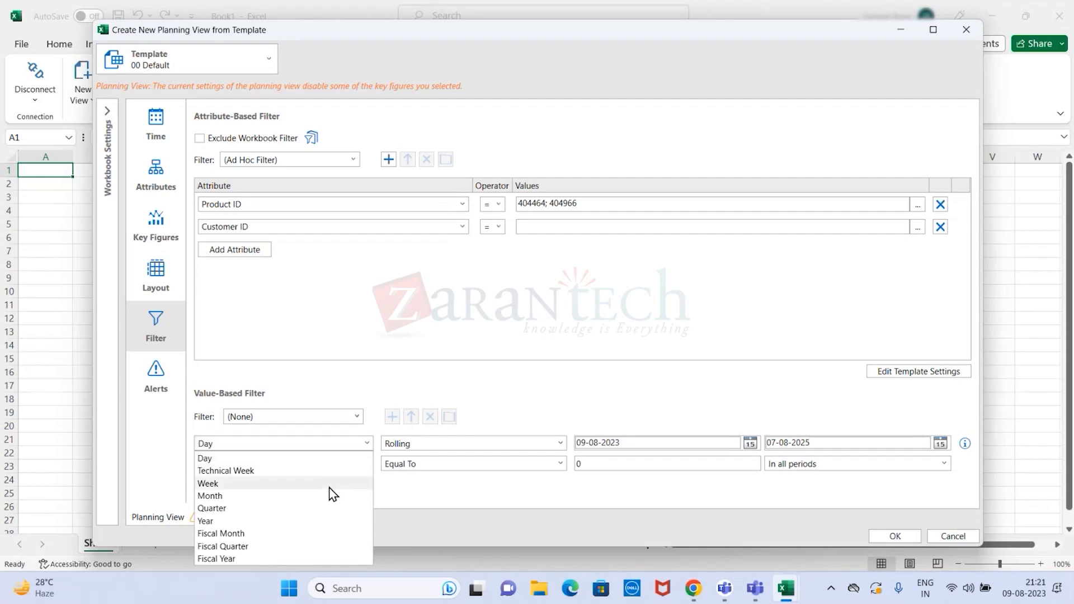
pyautogui.click(296, 485)
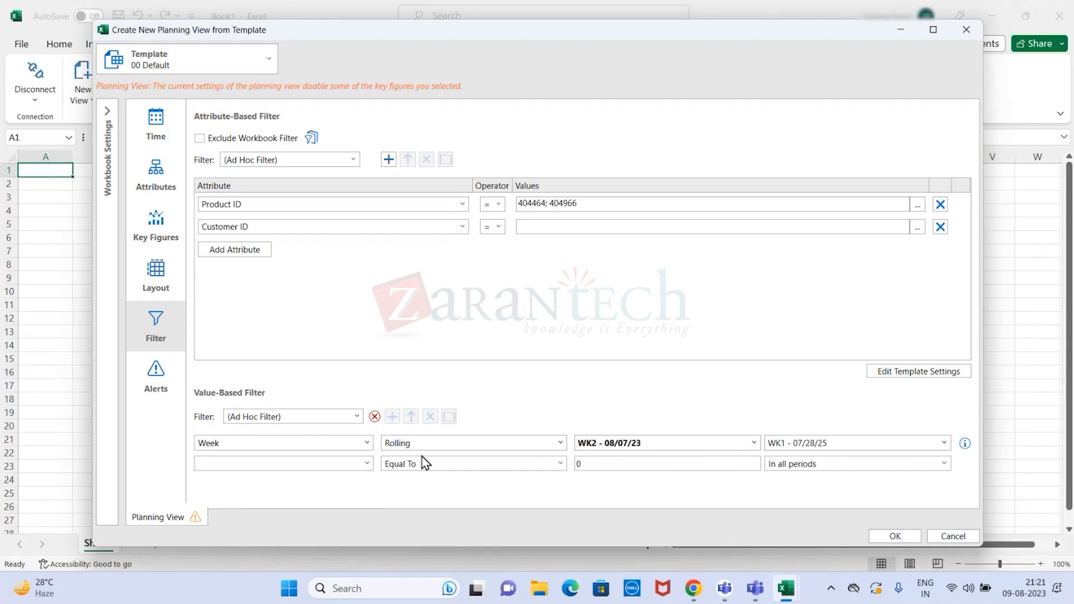
pyautogui.click(756, 444)
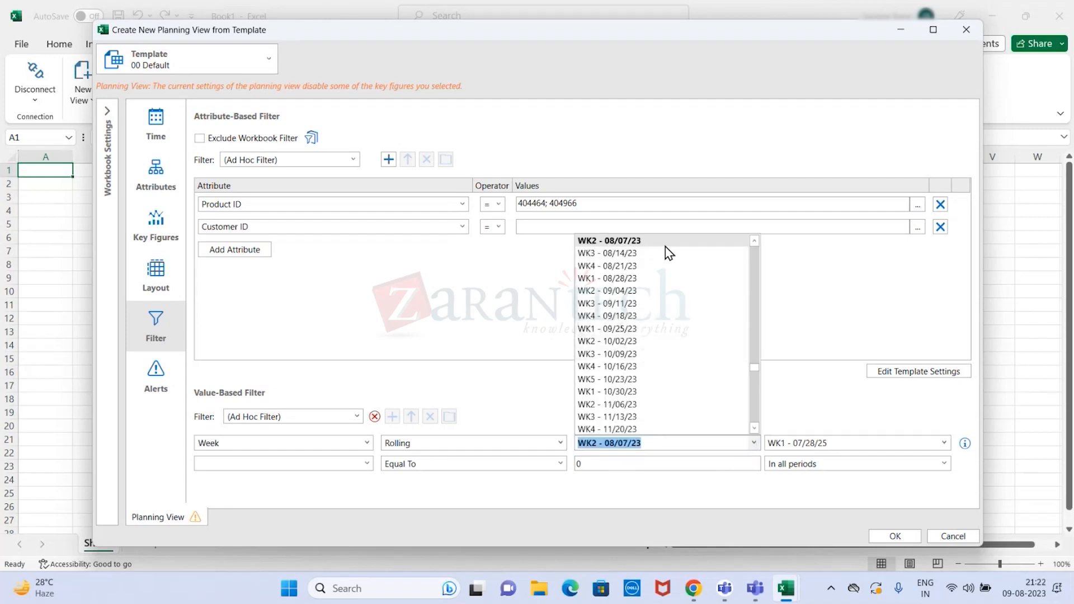
pyautogui.click(850, 315)
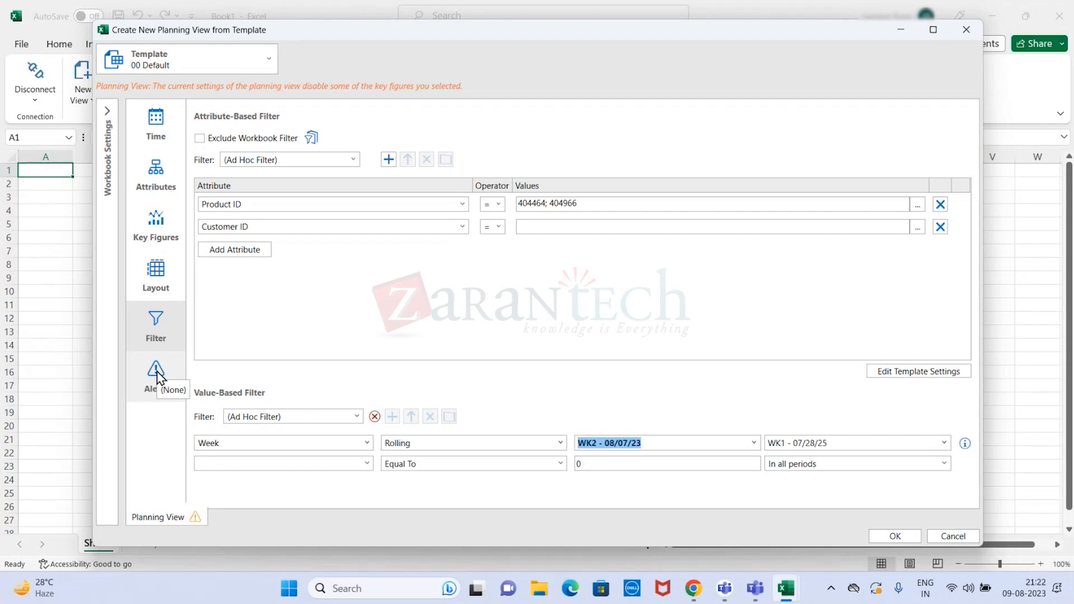
# - Open the alert settings, add an alert line and check its base calculation choices
pyautogui.click(156, 371)
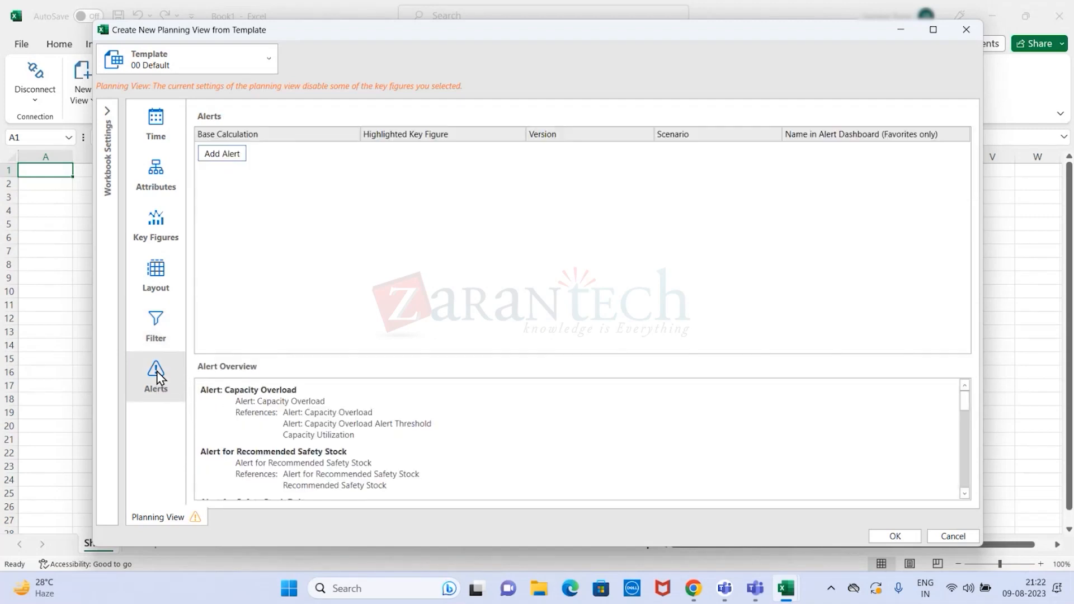
pyautogui.click(232, 156)
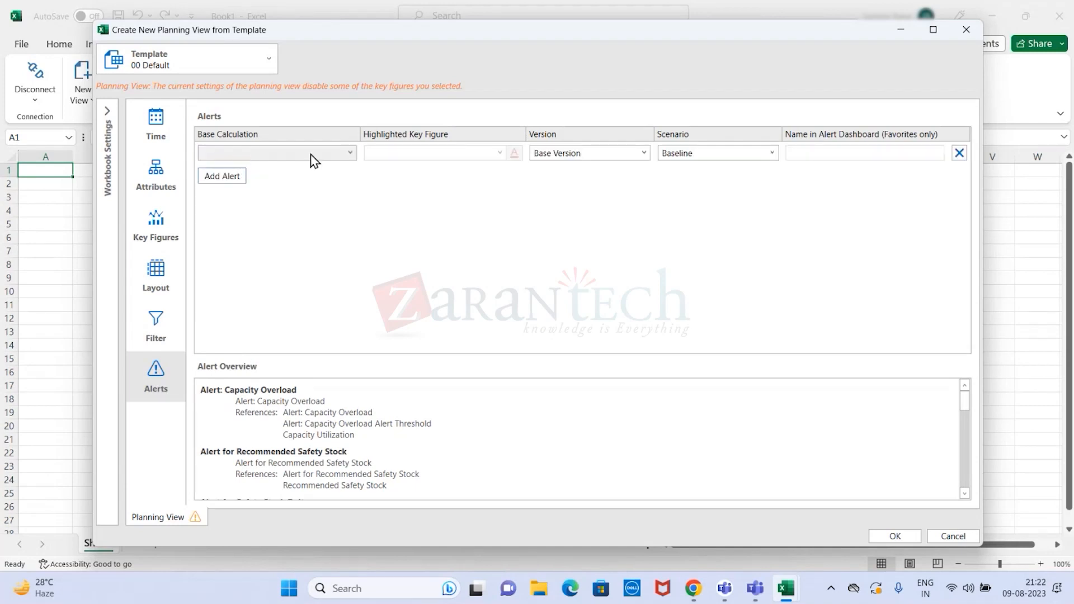
pyautogui.click(350, 153)
pyautogui.click(349, 153)
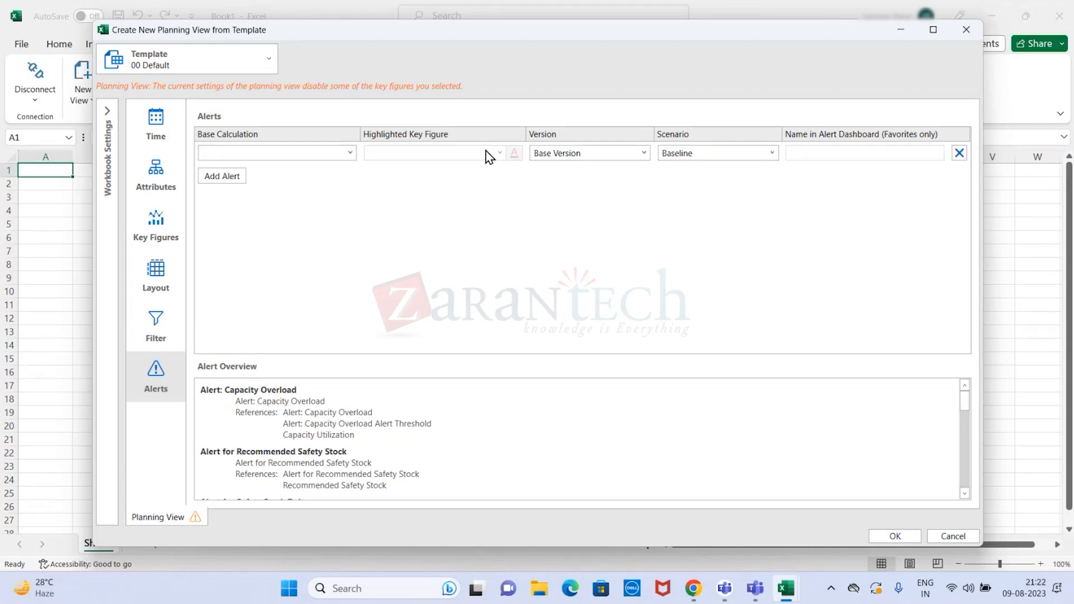
# - Try All Versions and All Scenarios for the alert line, and return it to Base Version and Baseline
pyautogui.click(645, 156)
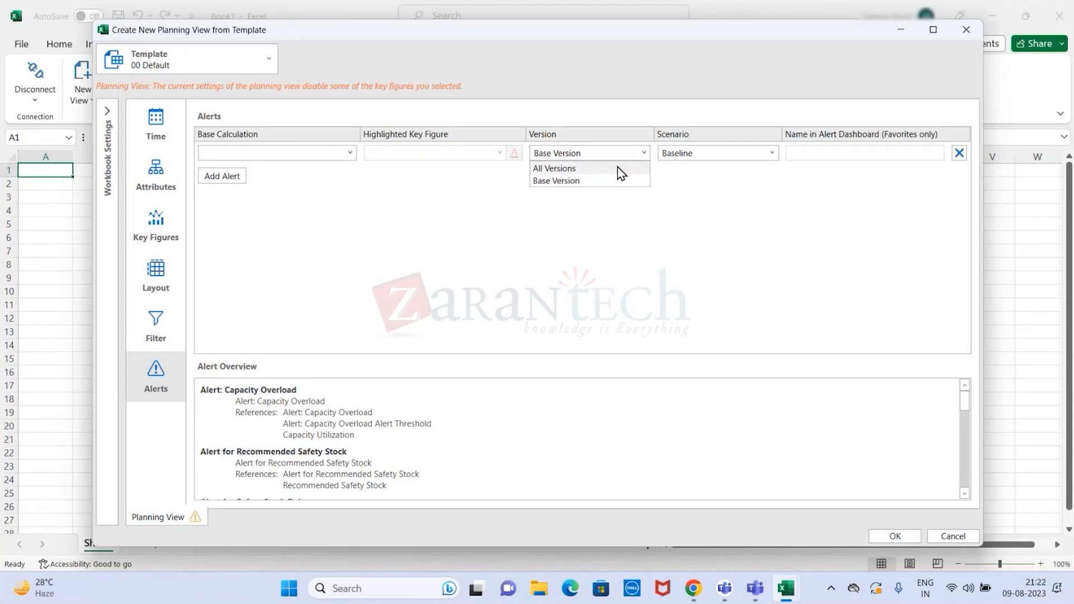
pyautogui.click(619, 168)
pyautogui.click(643, 155)
pyautogui.click(610, 180)
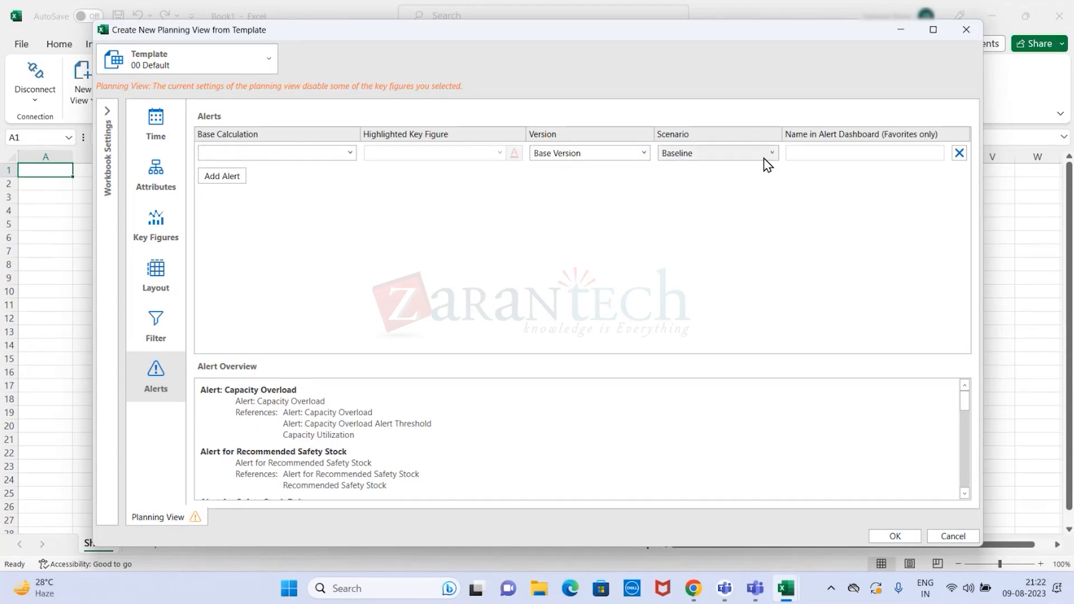
pyautogui.click(770, 153)
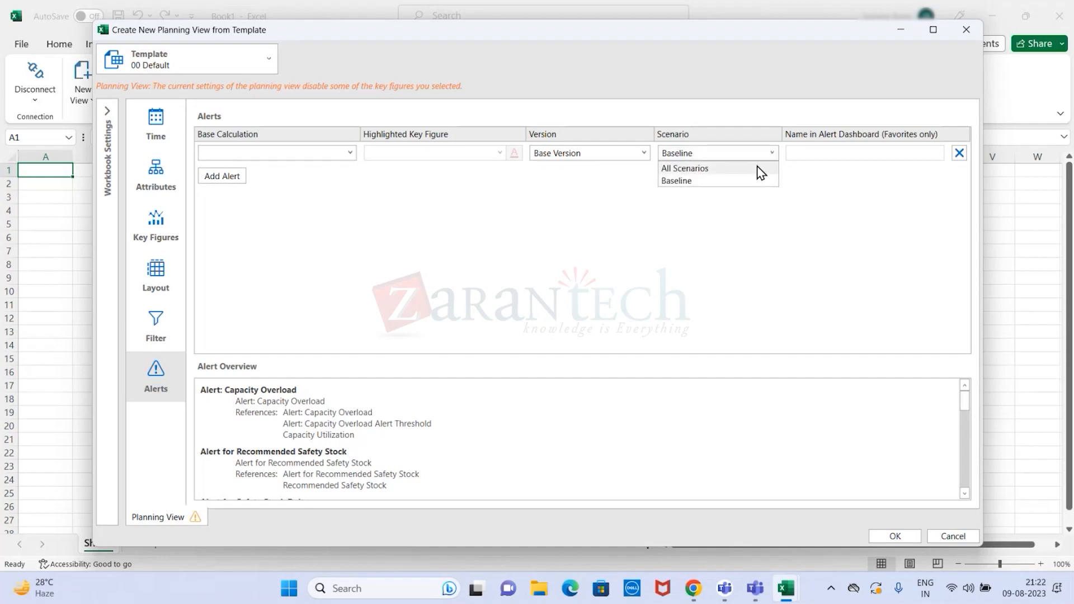
pyautogui.click(757, 168)
pyautogui.click(773, 151)
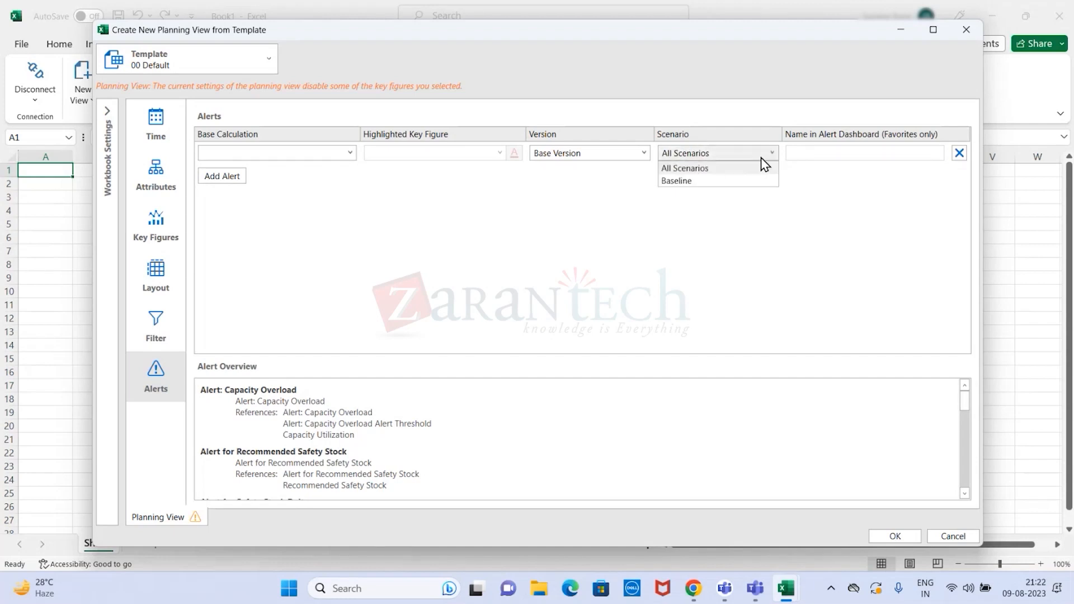
pyautogui.click(726, 181)
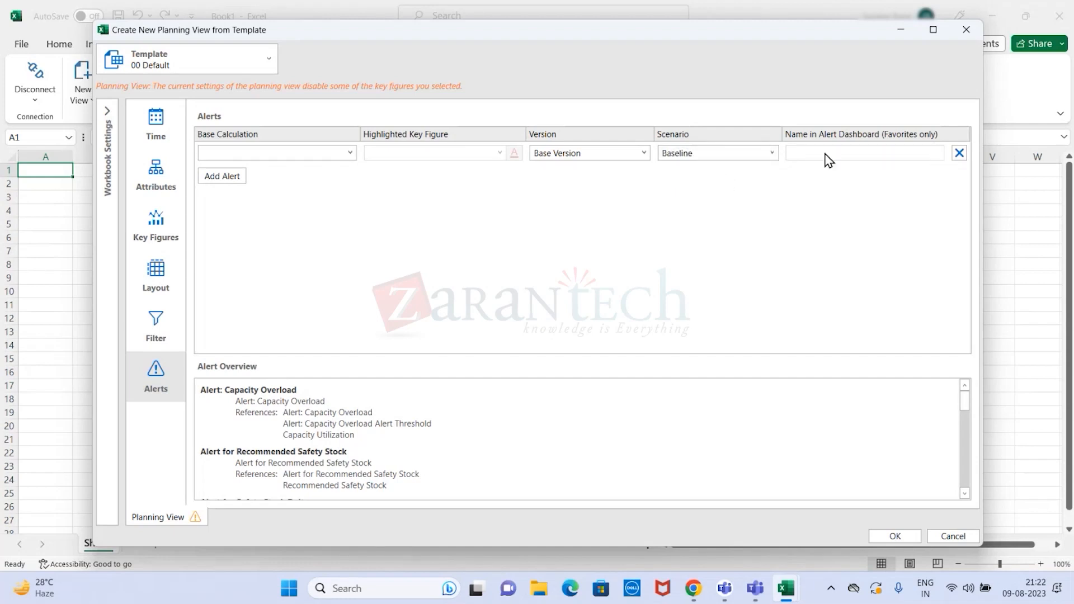
# - Add a second alert line, delete it again, and review the version options of the first alert line
pyautogui.click(232, 177)
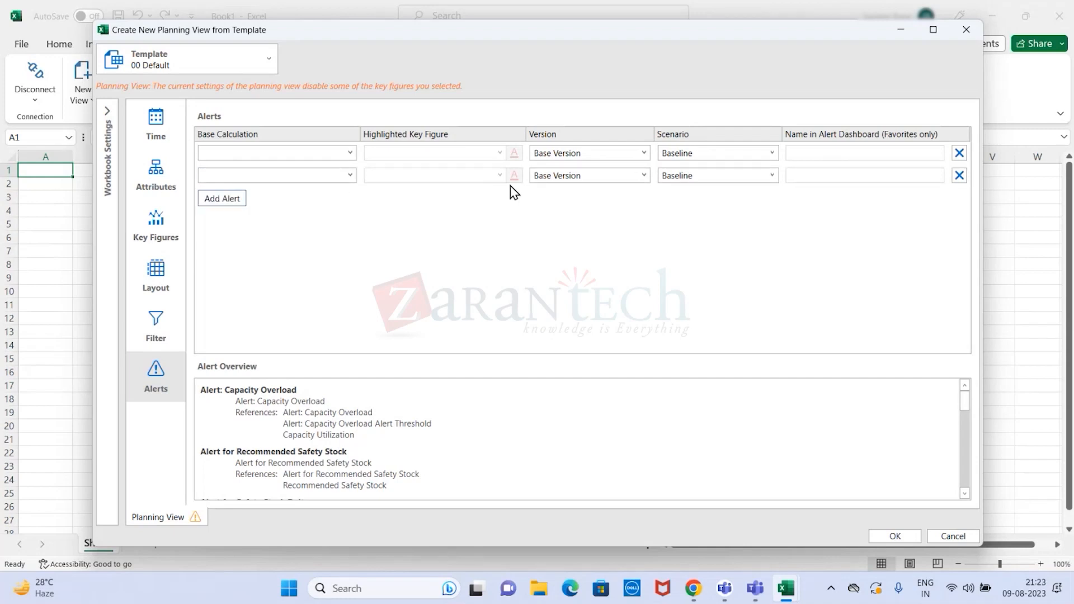
pyautogui.click(959, 175)
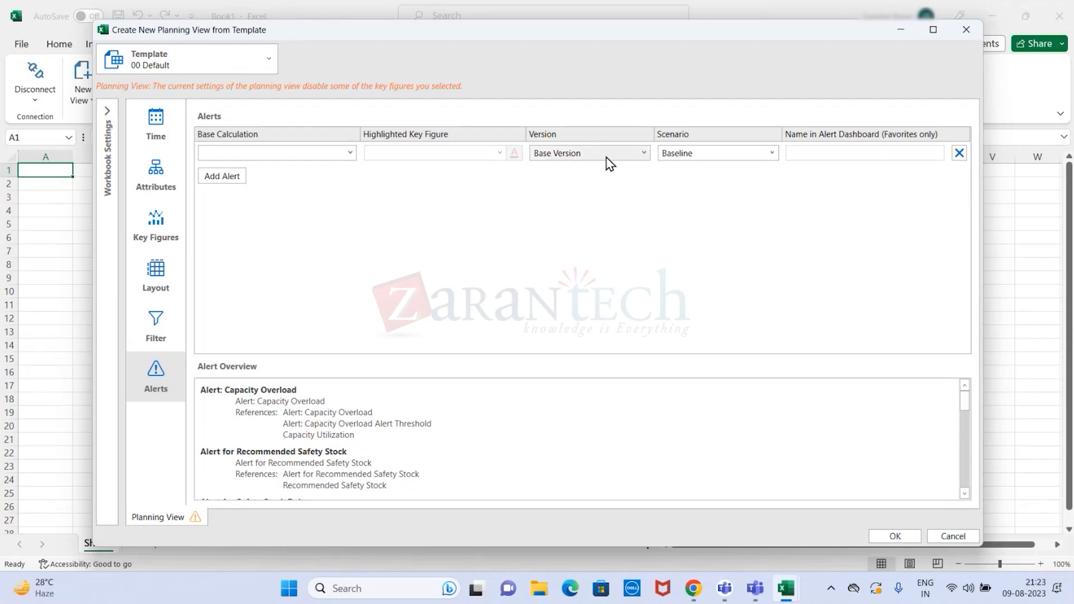
pyautogui.click(644, 154)
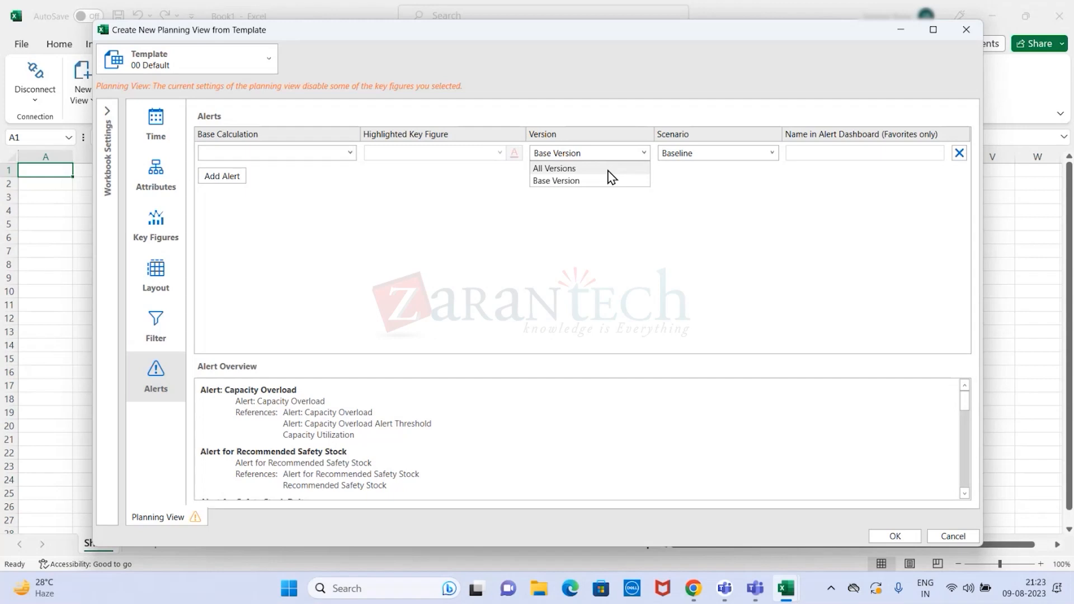
pyautogui.click(708, 218)
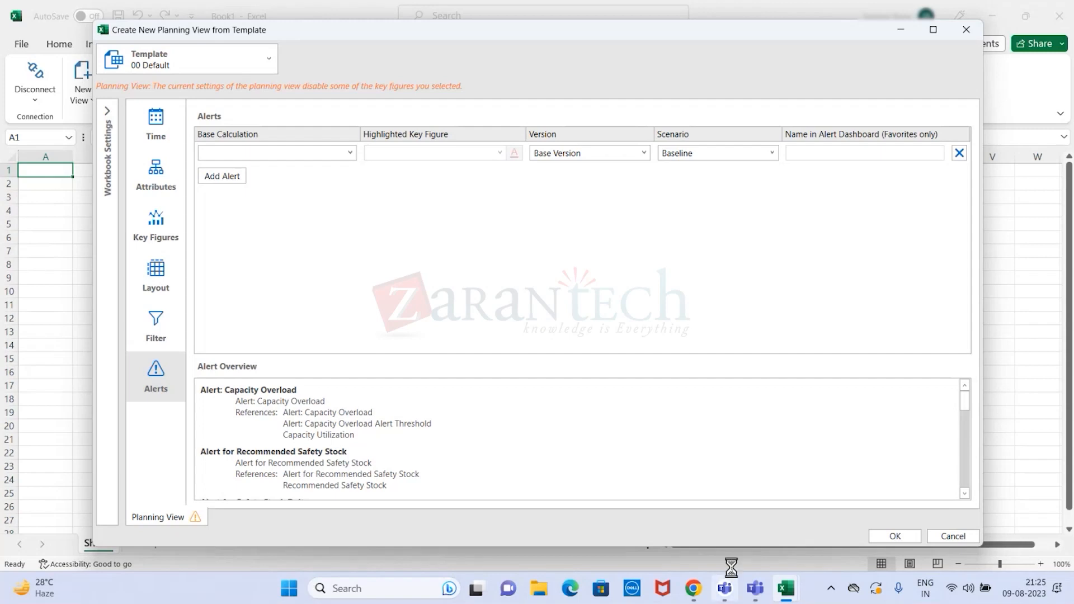
# - Try to create the planning view with the incomplete alert, and delete that alert line
pyautogui.click(899, 536)
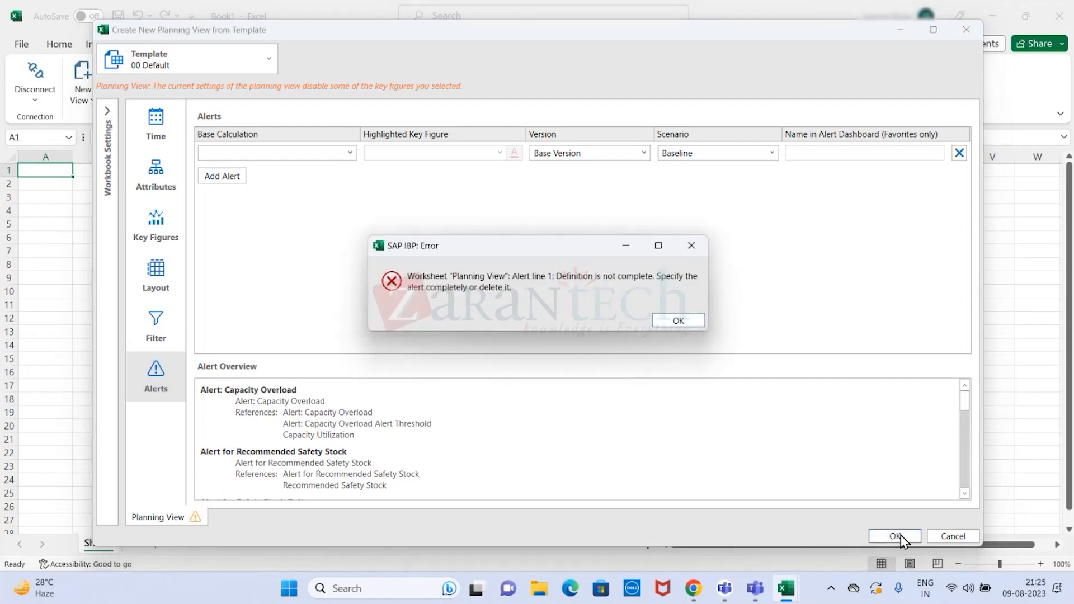
pyautogui.click(679, 323)
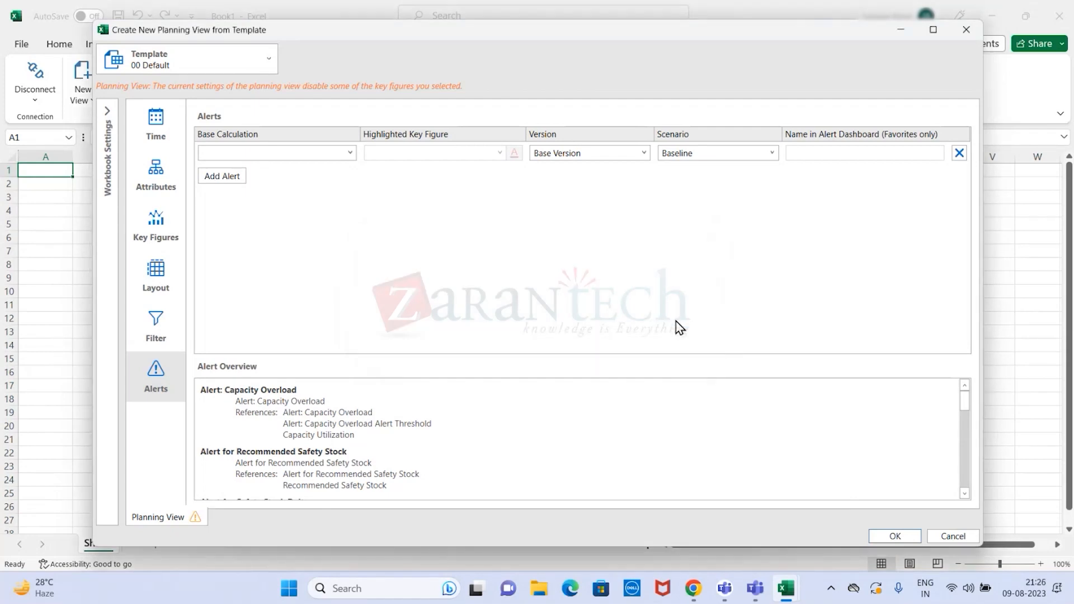
pyautogui.click(961, 157)
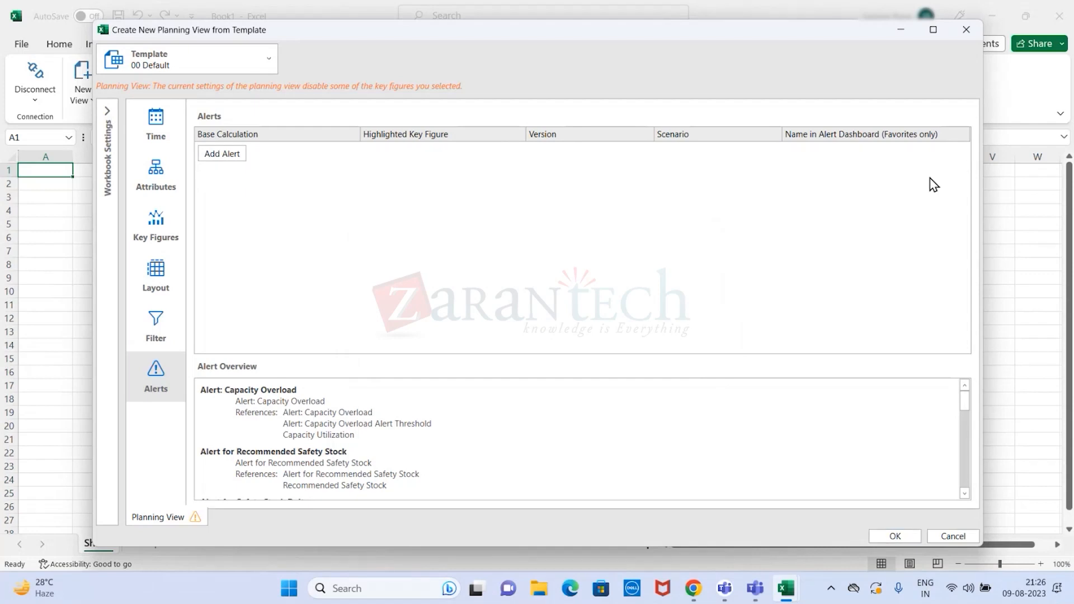
# - Create the planning view, agreeing to remove the invalid value-based filter and deselect all affected key figures
pyautogui.click(902, 537)
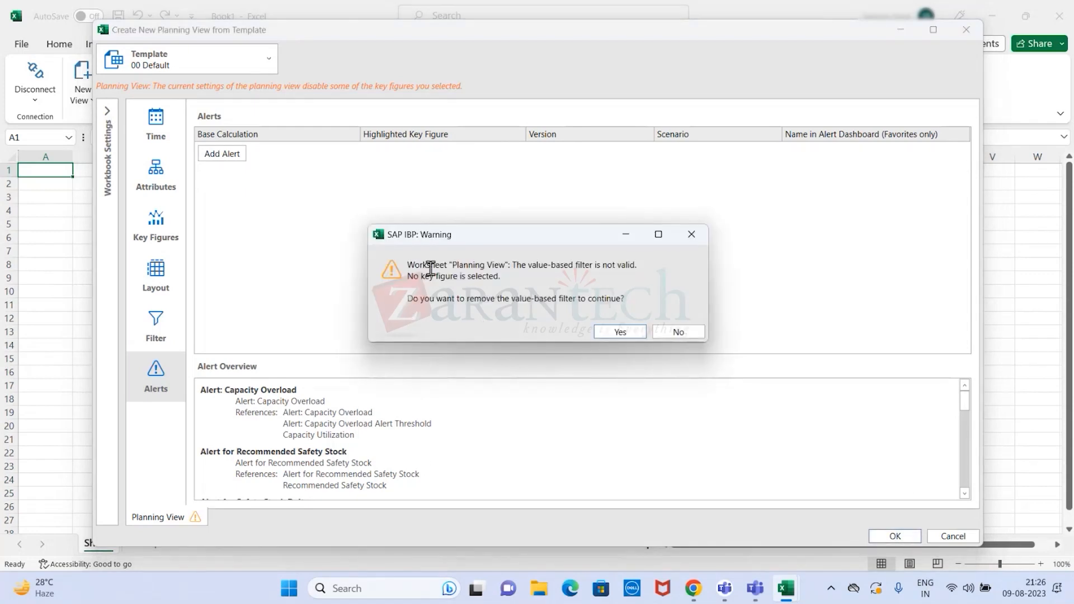
pyautogui.click(618, 332)
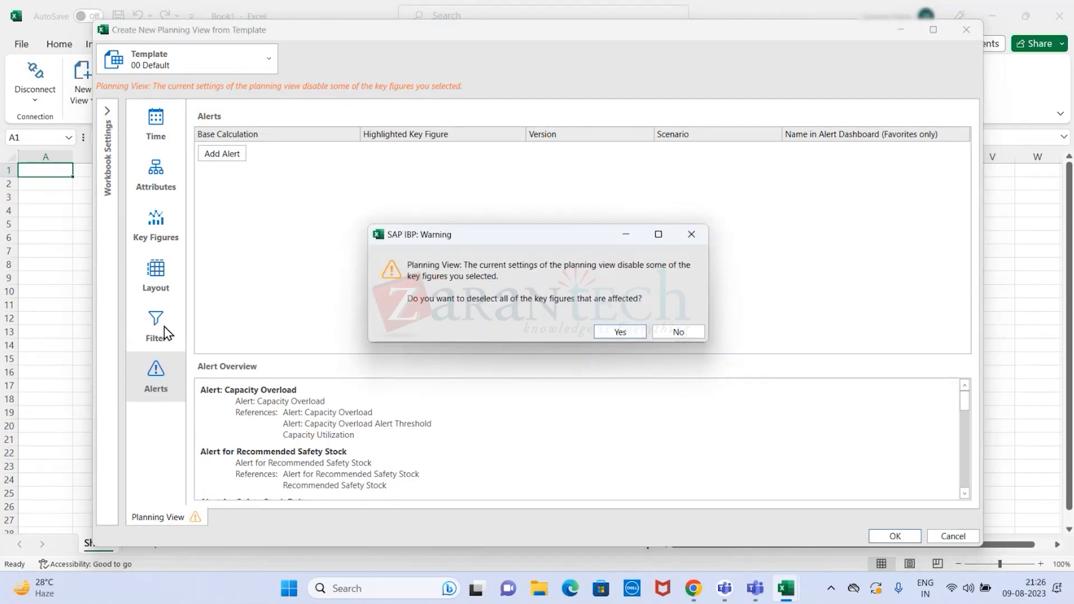
pyautogui.click(602, 331)
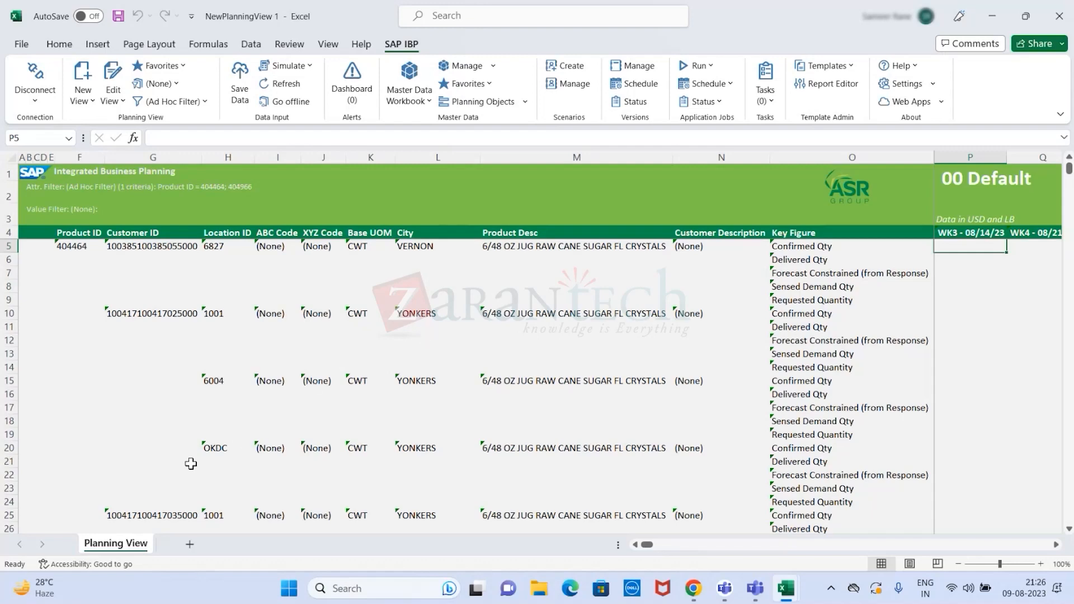
# - Examine the Location ID and Customer ID cells in the first data row and the planning view's favorites options
pyautogui.click(215, 246)
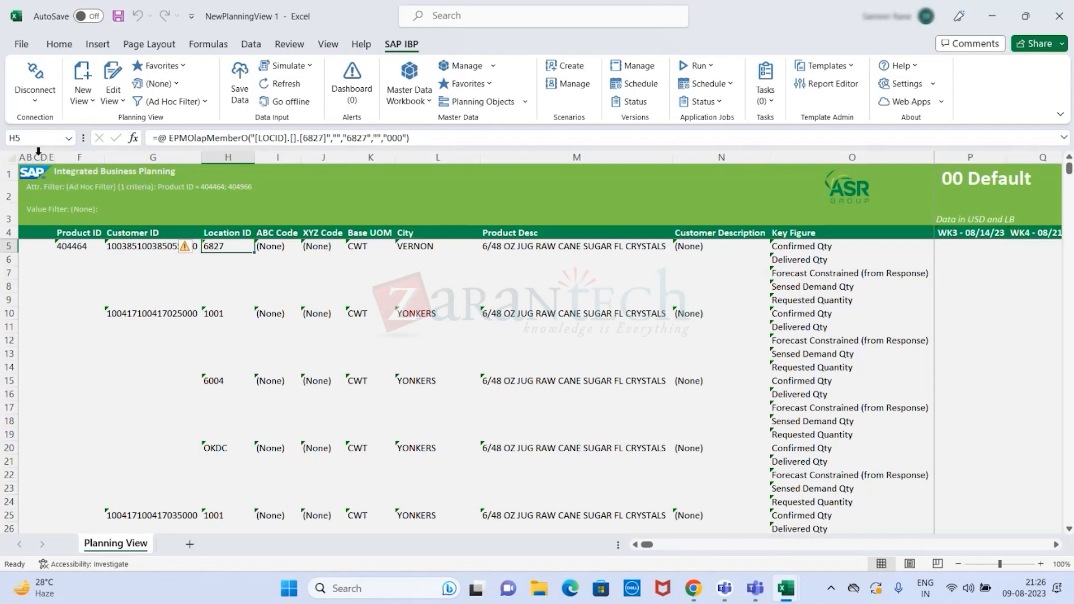
pyautogui.click(13, 158)
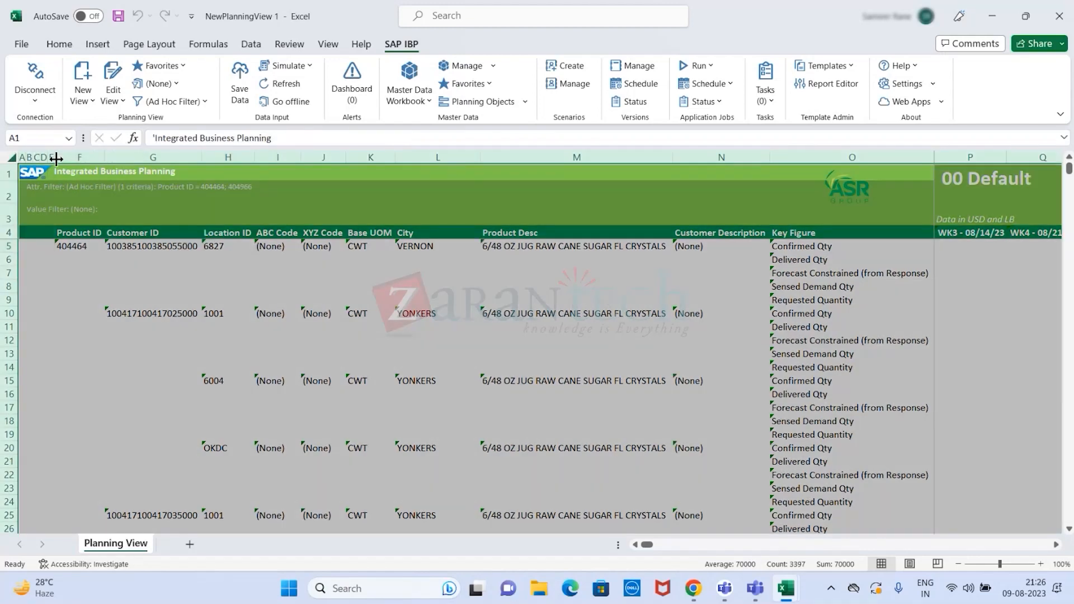
pyautogui.click(130, 303)
pyautogui.click(154, 251)
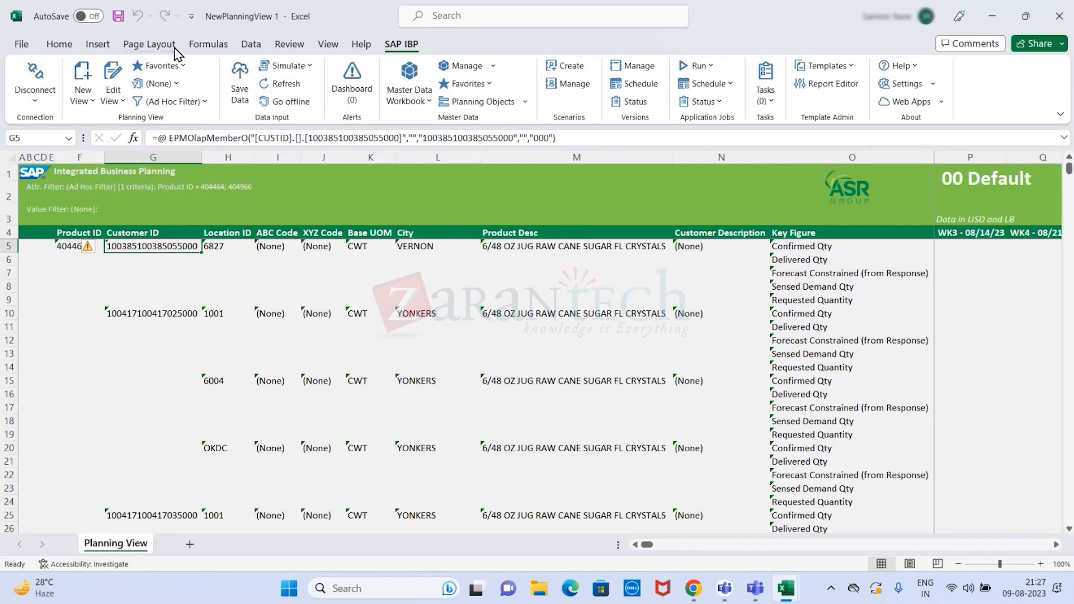
pyautogui.click(161, 66)
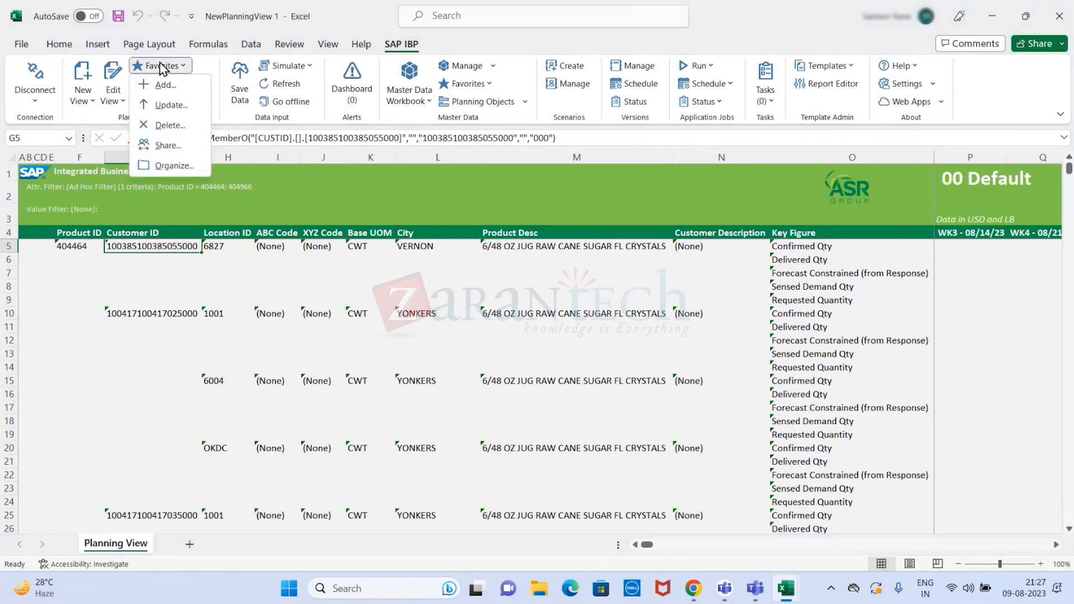
pyautogui.click(159, 46)
pyautogui.click(159, 47)
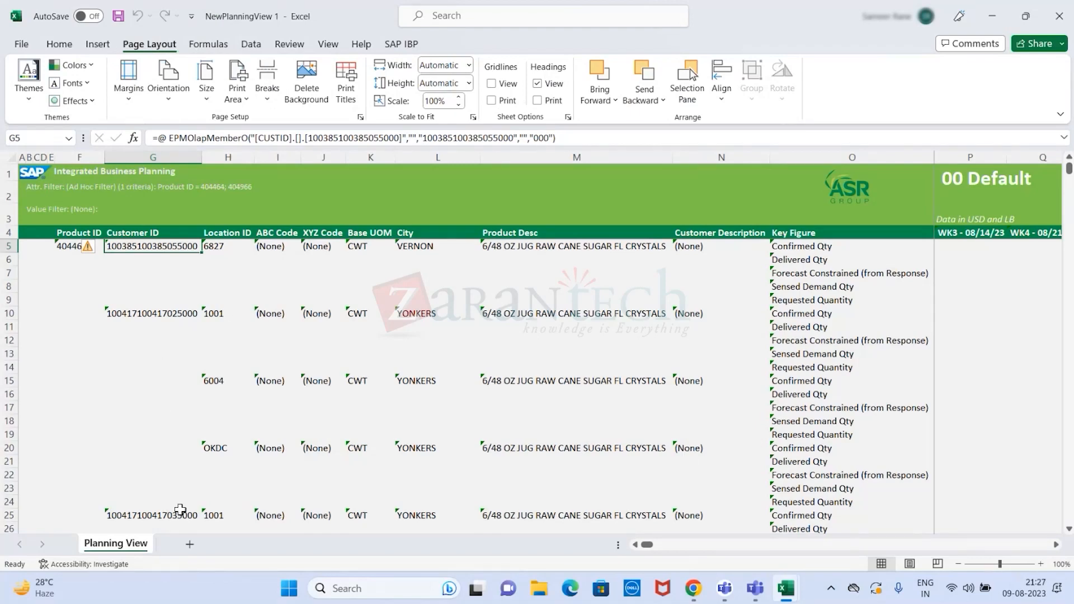
# - Examine the first Confirmed Qty row across the weekly columns, and the attribute and value filter lines in the sheet header
pyautogui.click(793, 247)
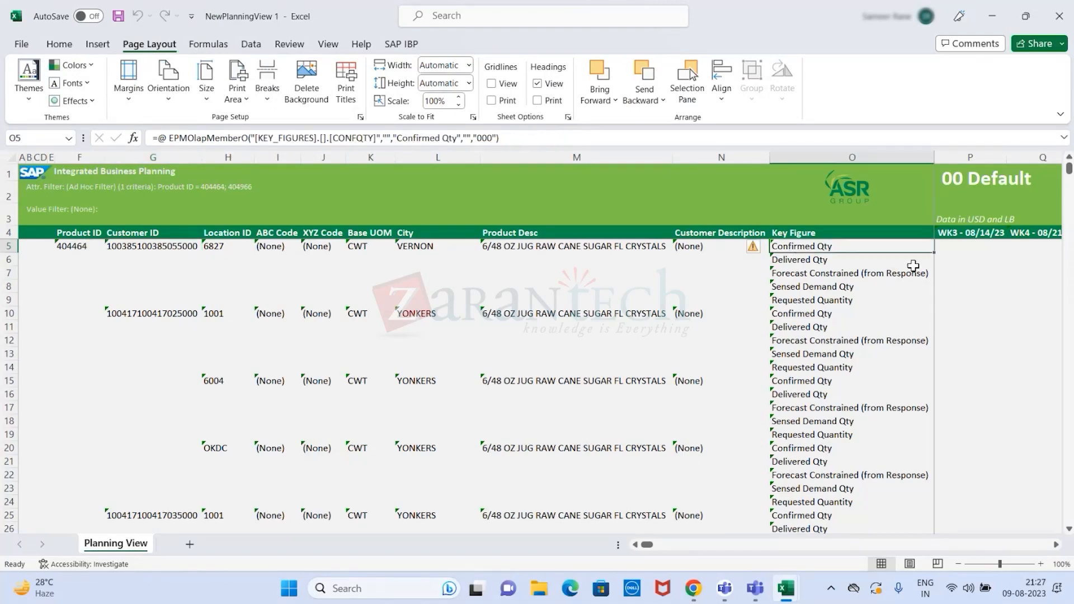
pyautogui.press('Right')
pyautogui.press('Right')
pyautogui.press('Right')
pyautogui.press('Right')
pyautogui.press('Right')
pyautogui.press('Right')
pyautogui.press('Right')
pyautogui.press('Right')
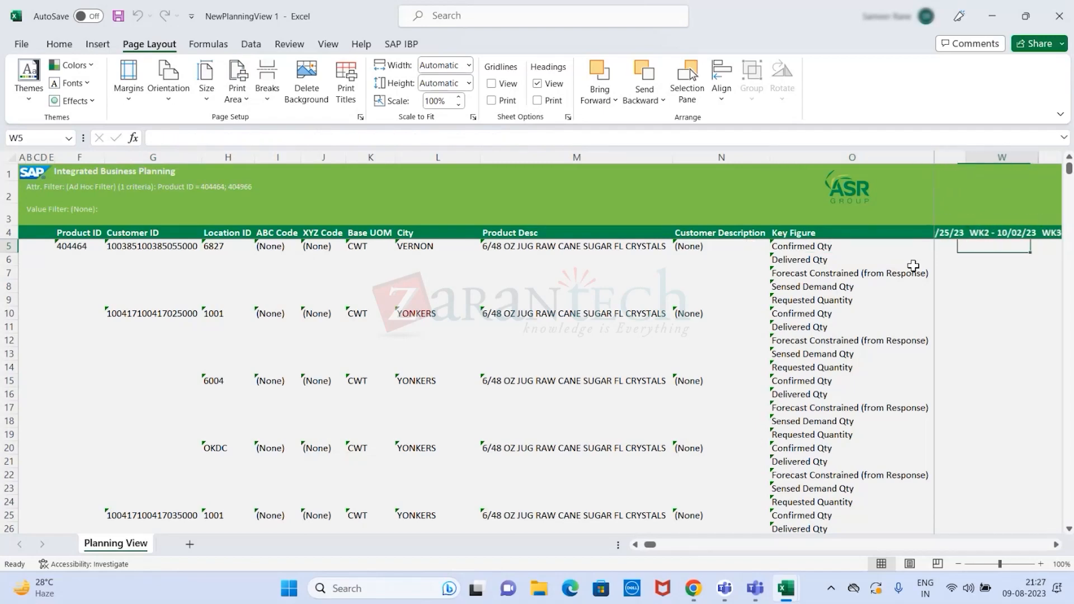
pyautogui.click(63, 187)
pyautogui.click(119, 246)
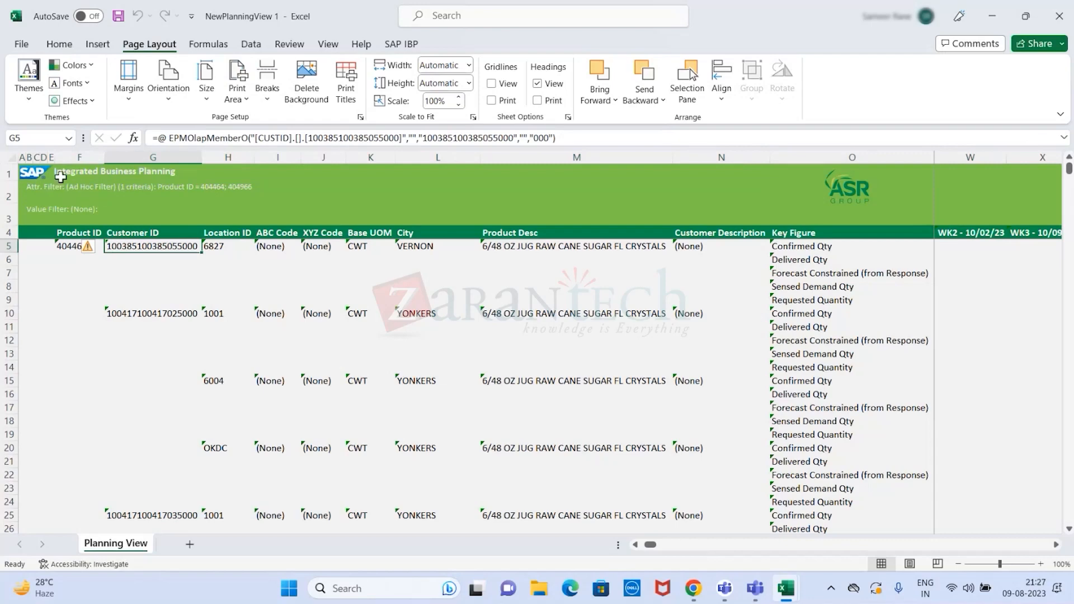
pyautogui.click(62, 176)
pyautogui.click(55, 211)
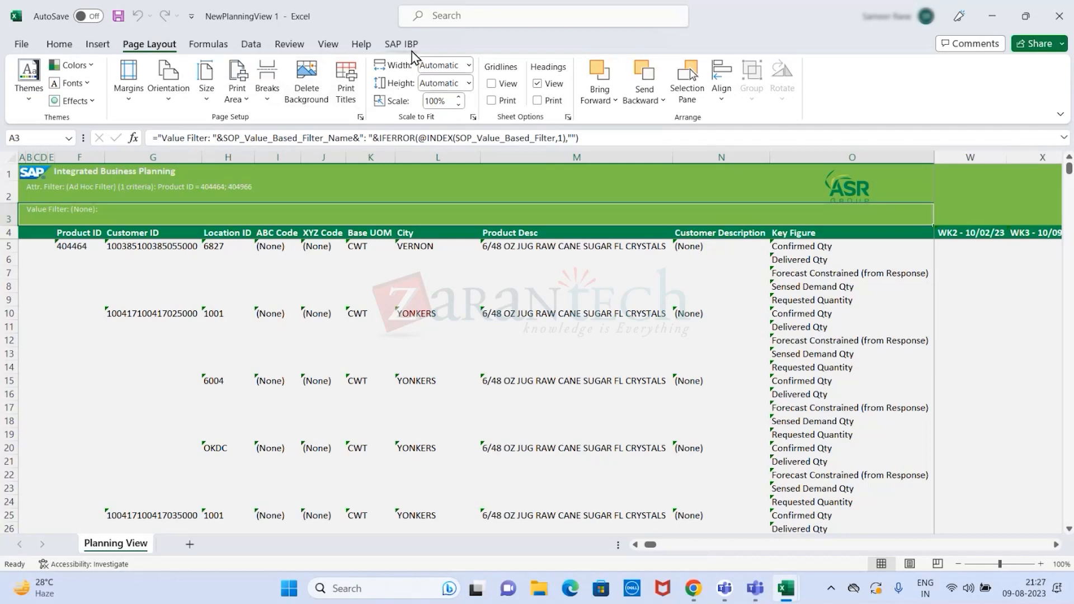
pyautogui.click(365, 50)
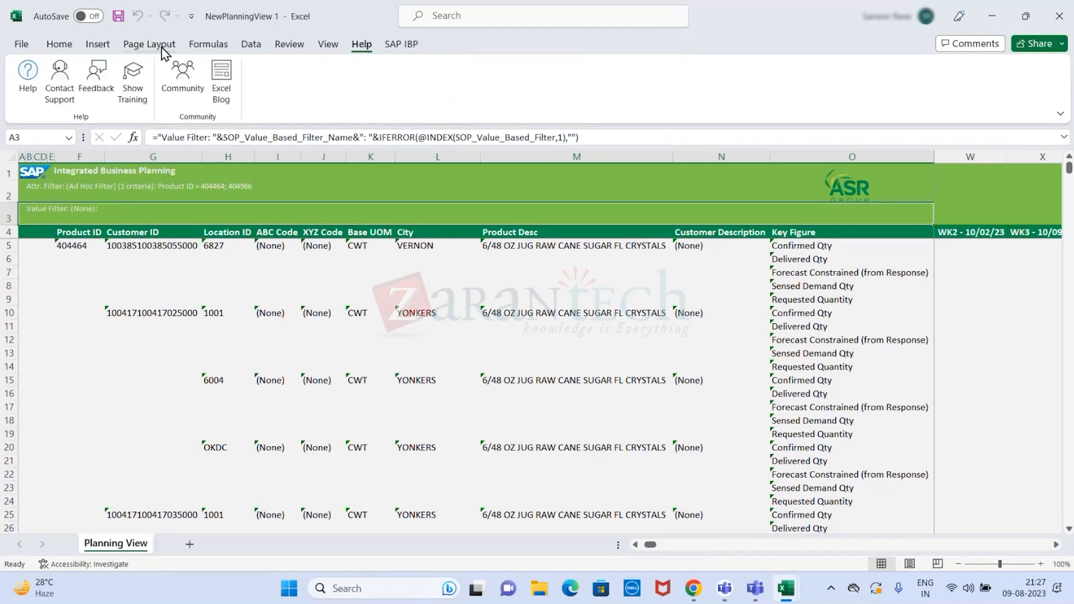
pyautogui.click(67, 49)
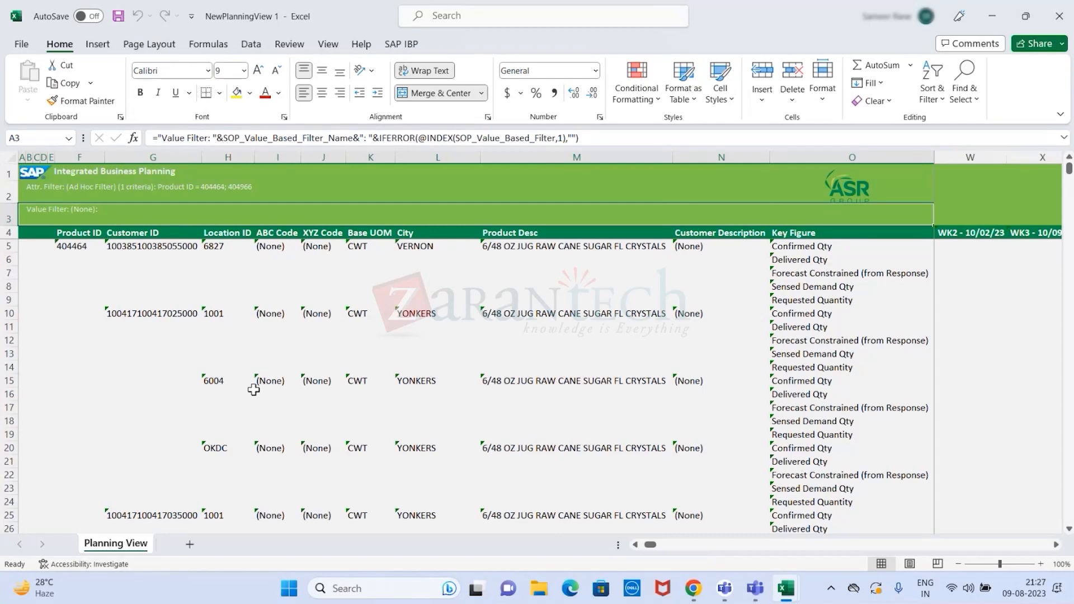
pyautogui.click(191, 249)
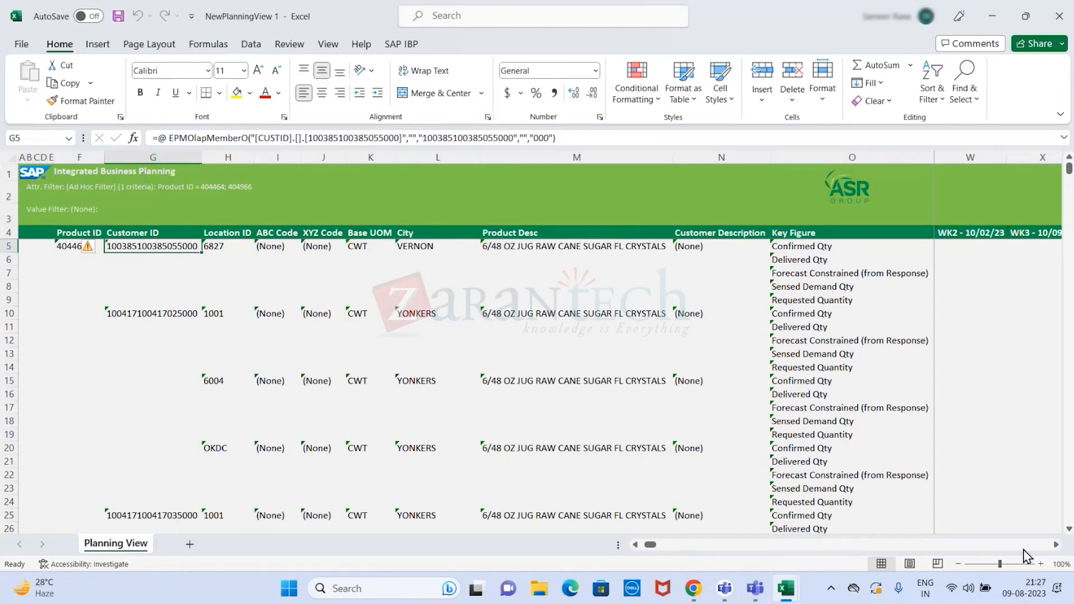
# - Narrow the City, Product Desc and Customer Description columns so more weekly columns fit beside the key figures
pyautogui.click(1056, 545)
pyautogui.moveTo(770, 157); pyautogui.dragTo(548, 165)
pyautogui.moveTo(480, 162); pyautogui.dragTo(439, 162)
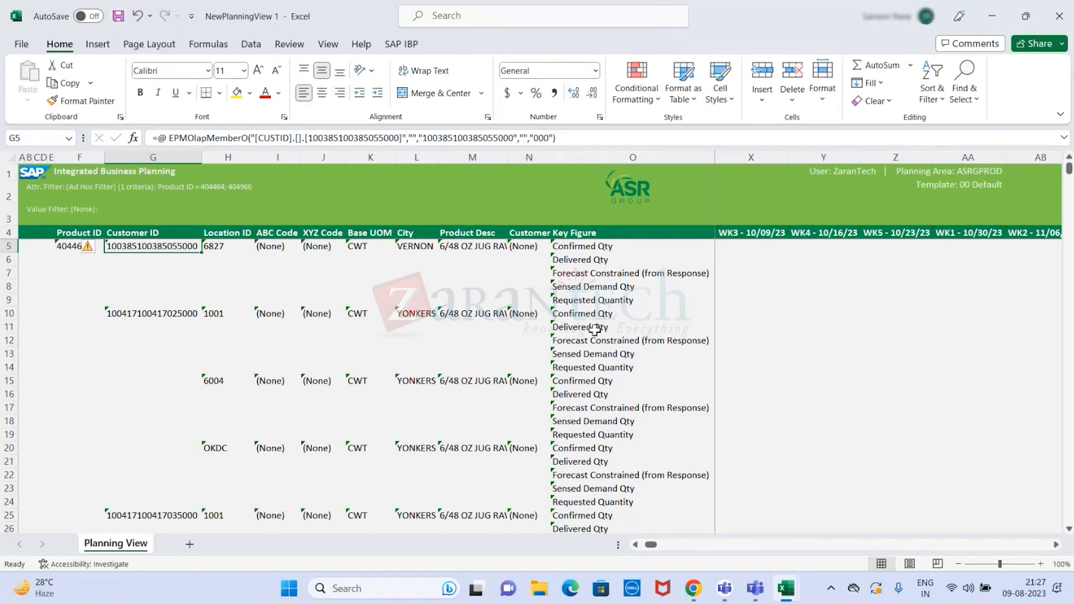
# - Examine the planning view's customer rows and its weekly columns from August 2023 to September 2024 for quantities
pyautogui.click(1057, 545)
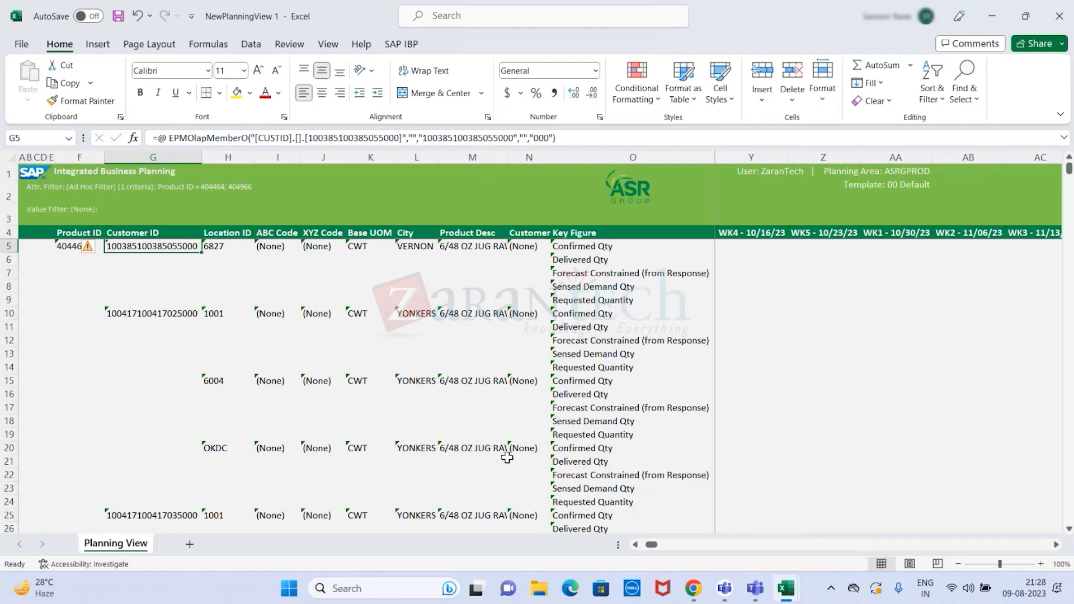
pyautogui.scroll(-7, 571, 439)
pyautogui.scroll(-4, 571, 439)
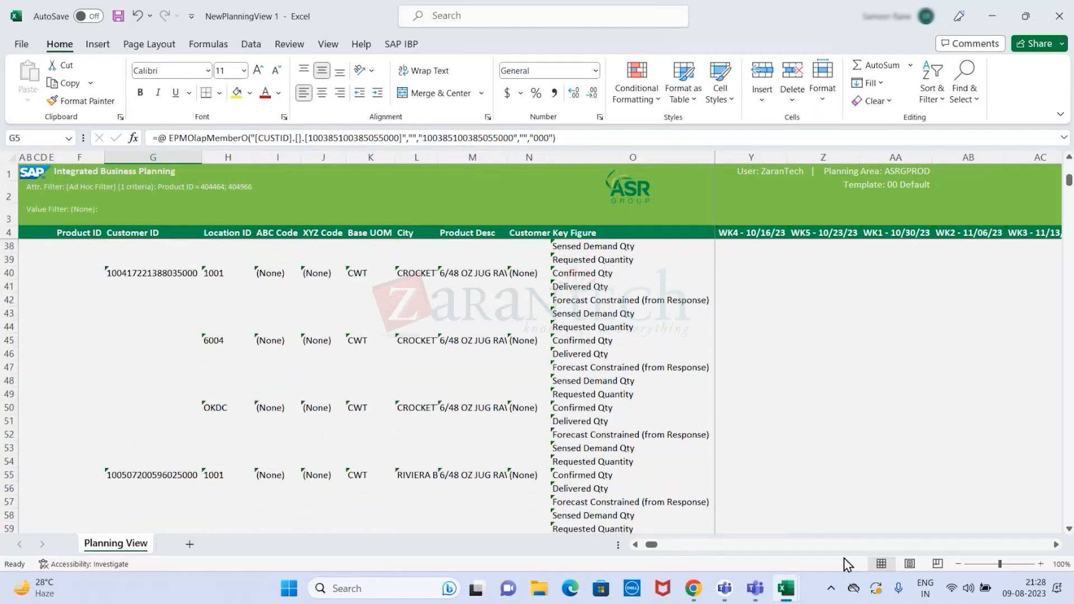
pyautogui.hscroll(1, 655, 548)
pyautogui.moveTo(655, 550); pyautogui.dragTo(626, 550)
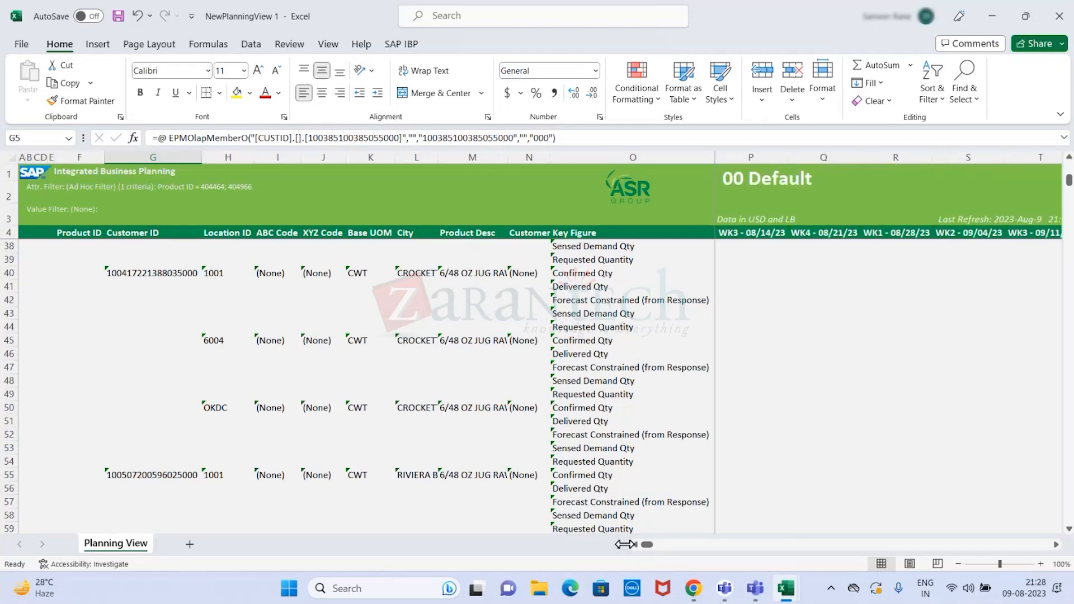
pyautogui.click(1056, 545)
pyautogui.click(1057, 546)
pyautogui.click(1057, 546)
pyautogui.click(1057, 545)
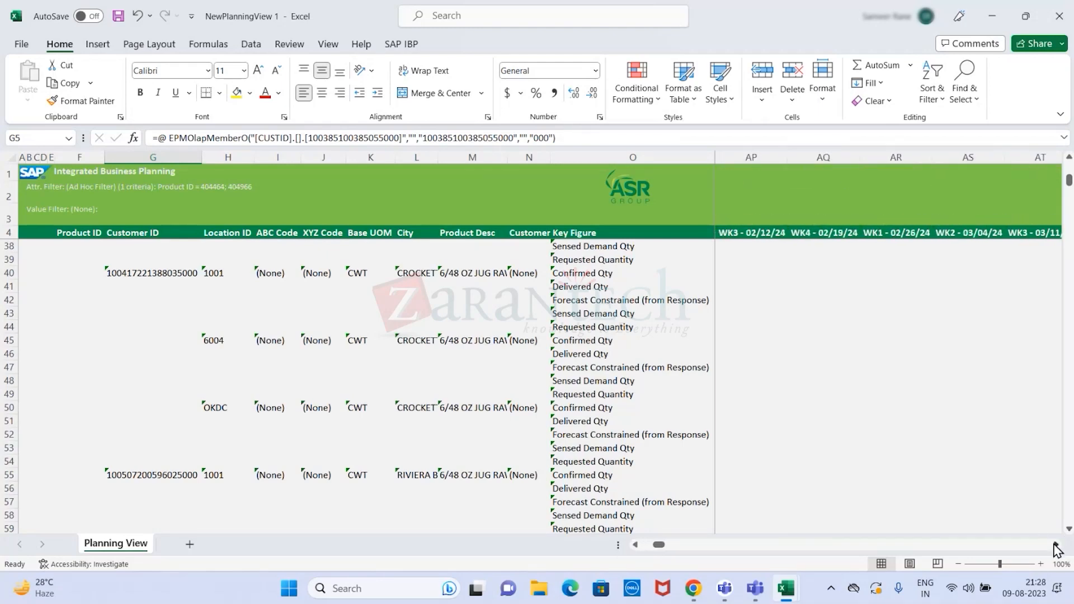
pyautogui.click(1057, 545)
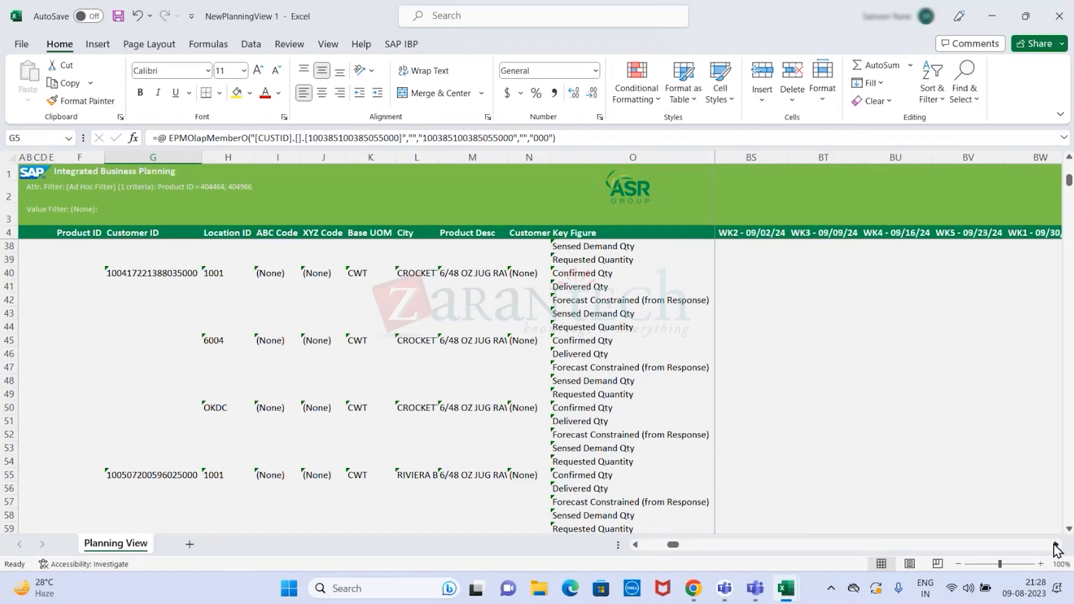
pyautogui.moveTo(683, 546); pyautogui.dragTo(618, 549)
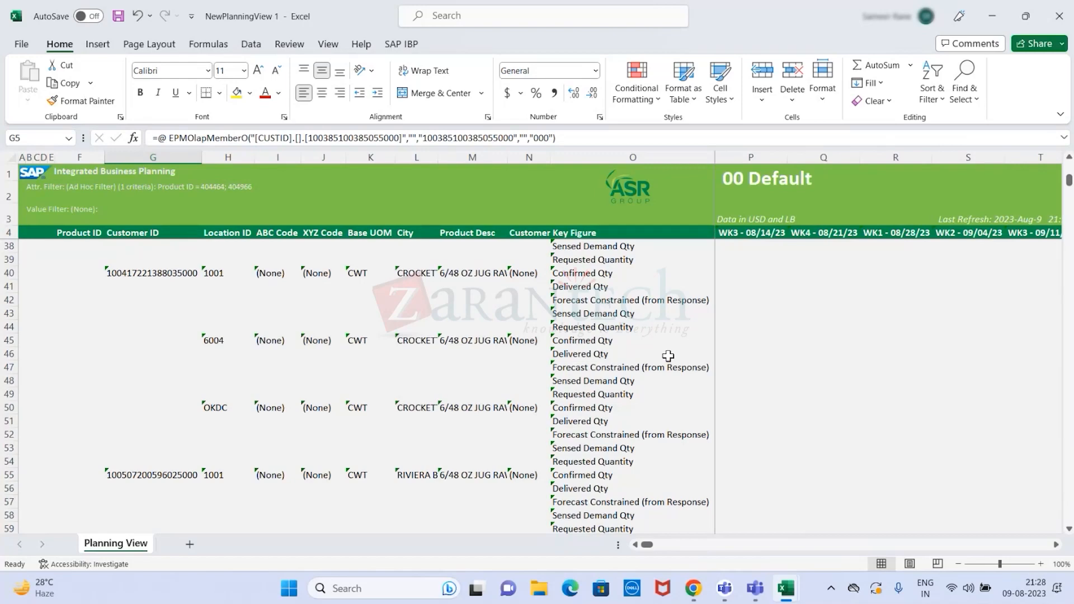
pyautogui.scroll(7, 665, 355)
pyautogui.scroll(4, 663, 354)
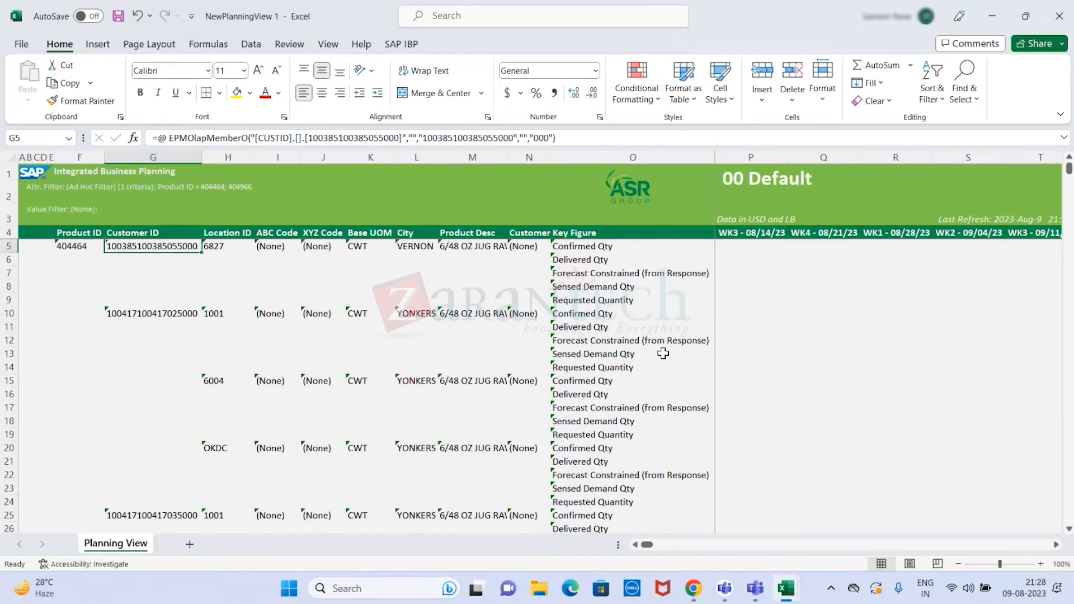
# - Examine the first Confirmed Qty label, the weekly headers from WK3 - 08/14/23 to WK3 - 09/11/23, and the first Customer ID
pyautogui.click(599, 247)
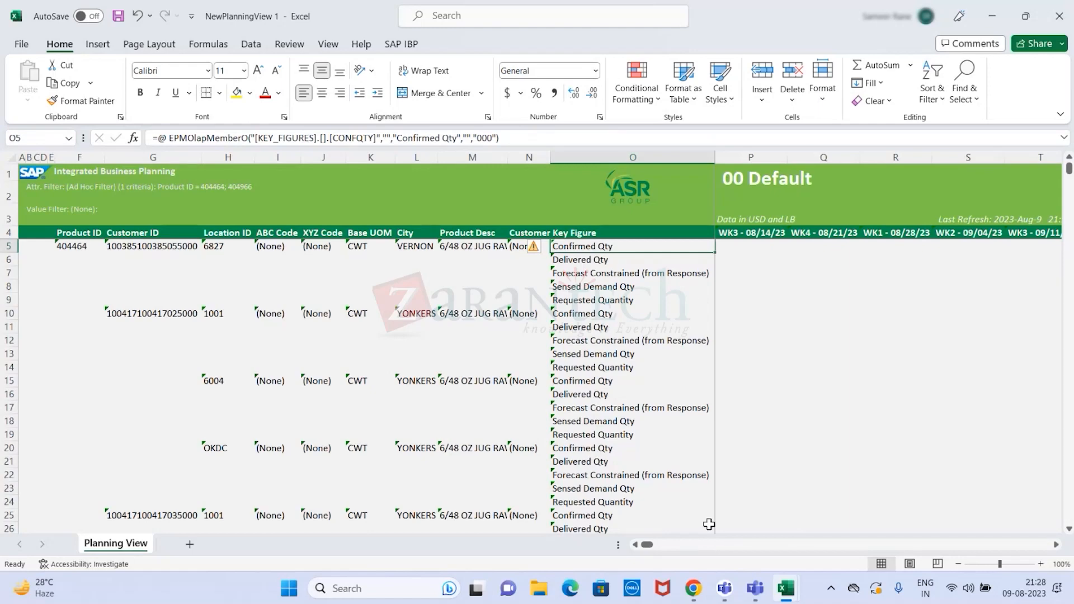
pyautogui.click(746, 234)
pyautogui.click(788, 234)
pyautogui.click(898, 232)
pyautogui.click(968, 233)
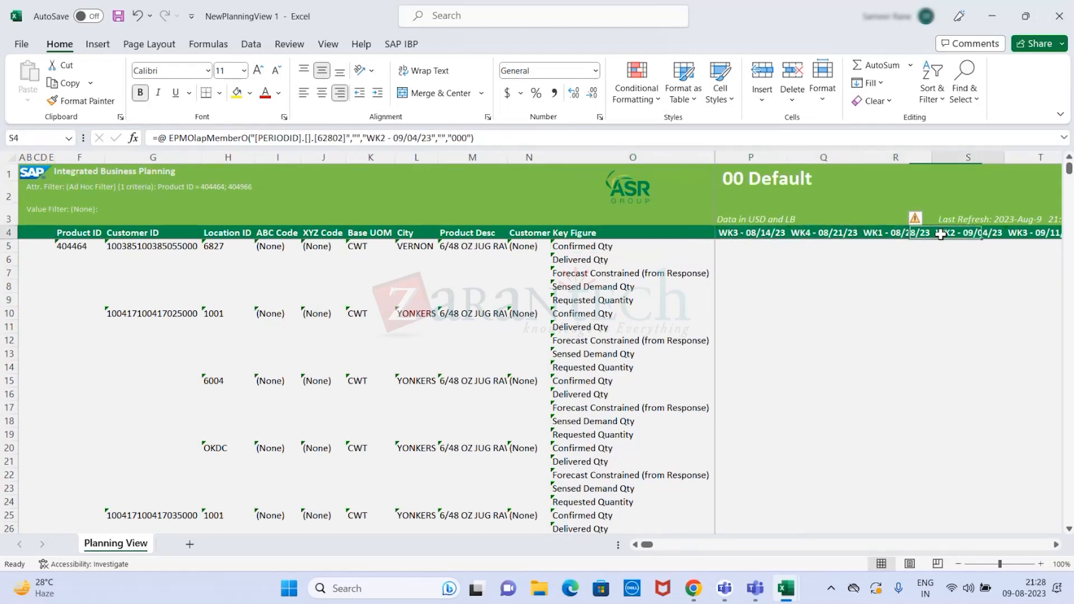
pyautogui.click(1018, 234)
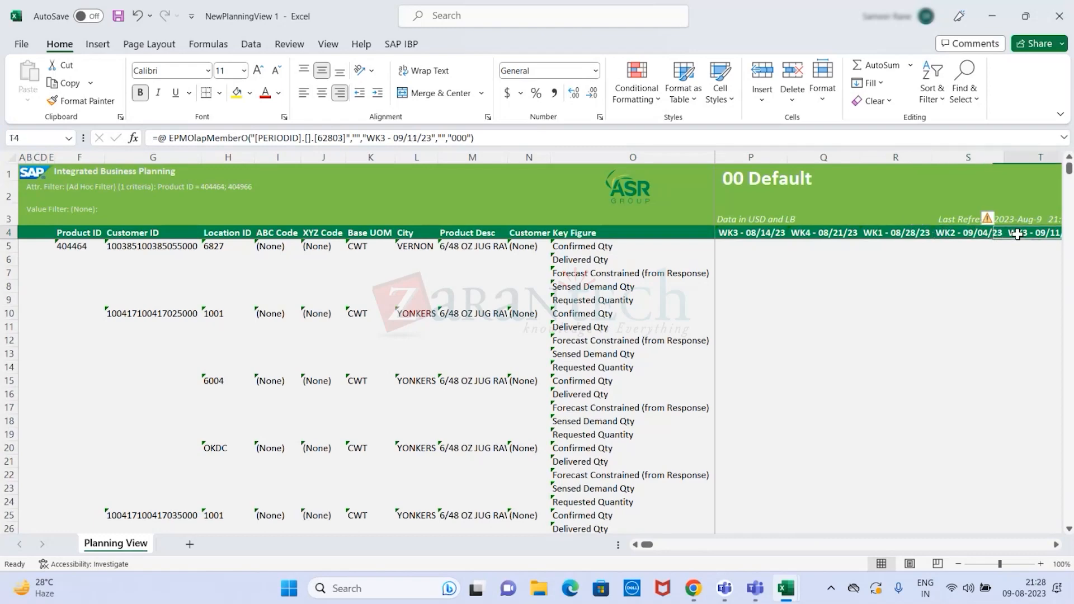
pyautogui.click(149, 247)
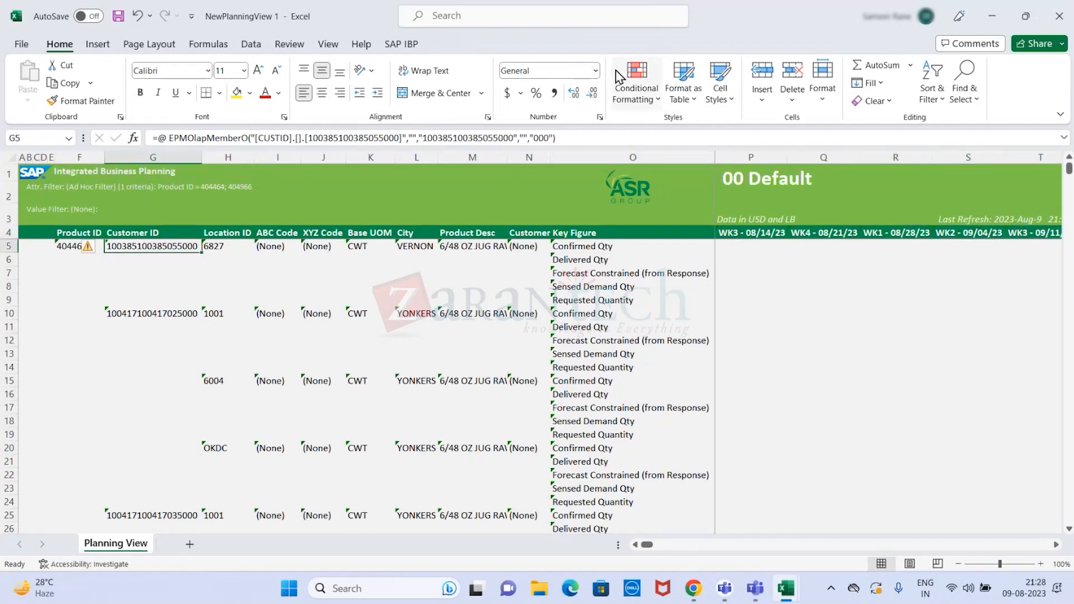
pyautogui.click(700, 13)
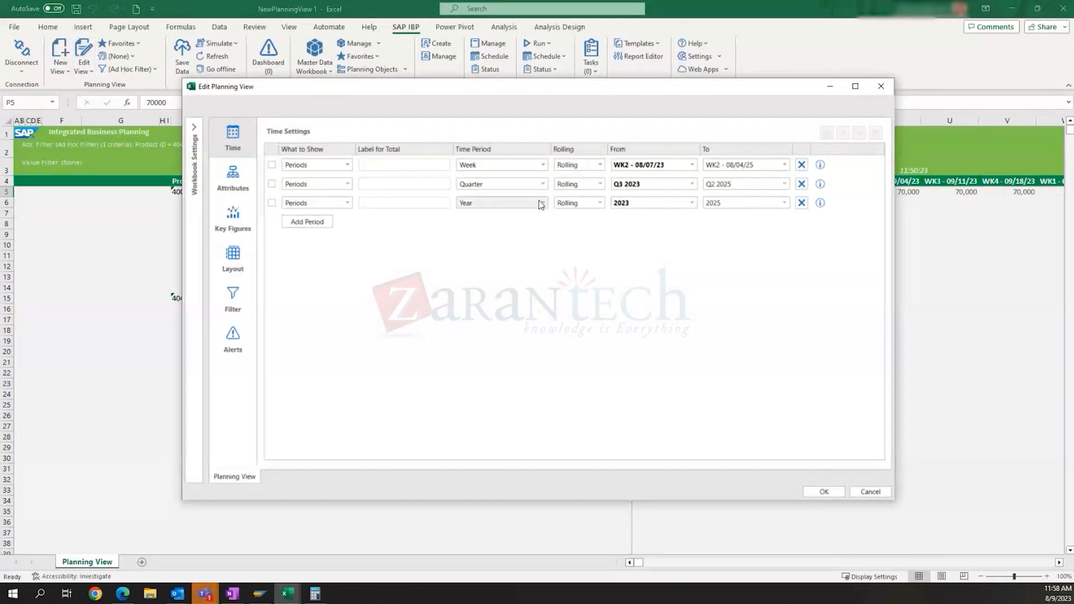
# - Examine the planning view's selected key figures and the Product ID values in its attribute-based filter, and close the settings
pyautogui.click(235, 230)
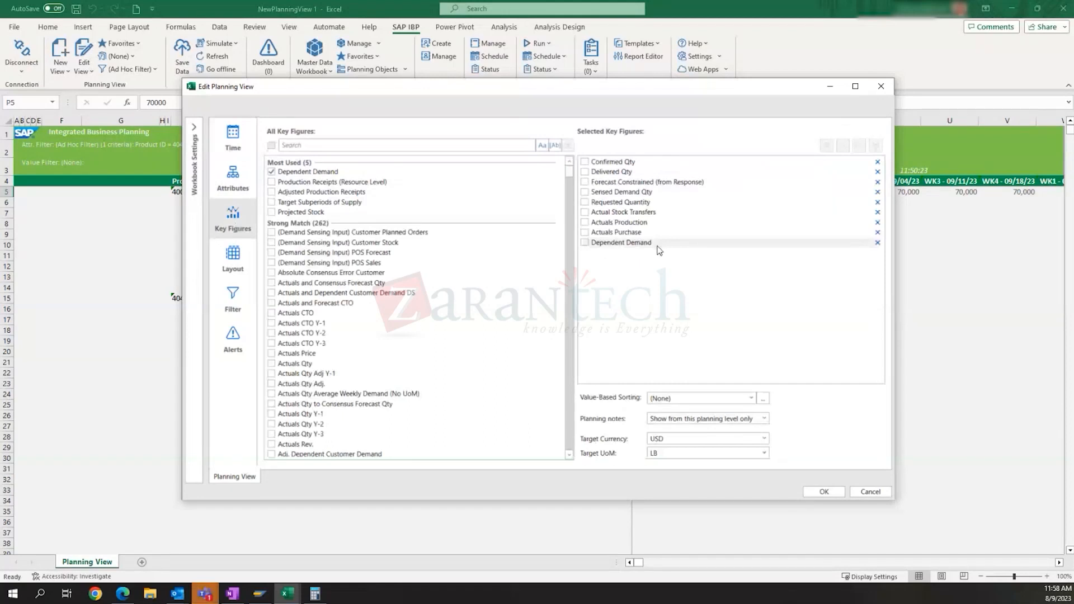
pyautogui.click(236, 310)
pyautogui.moveTo(578, 204); pyautogui.dragTo(542, 206)
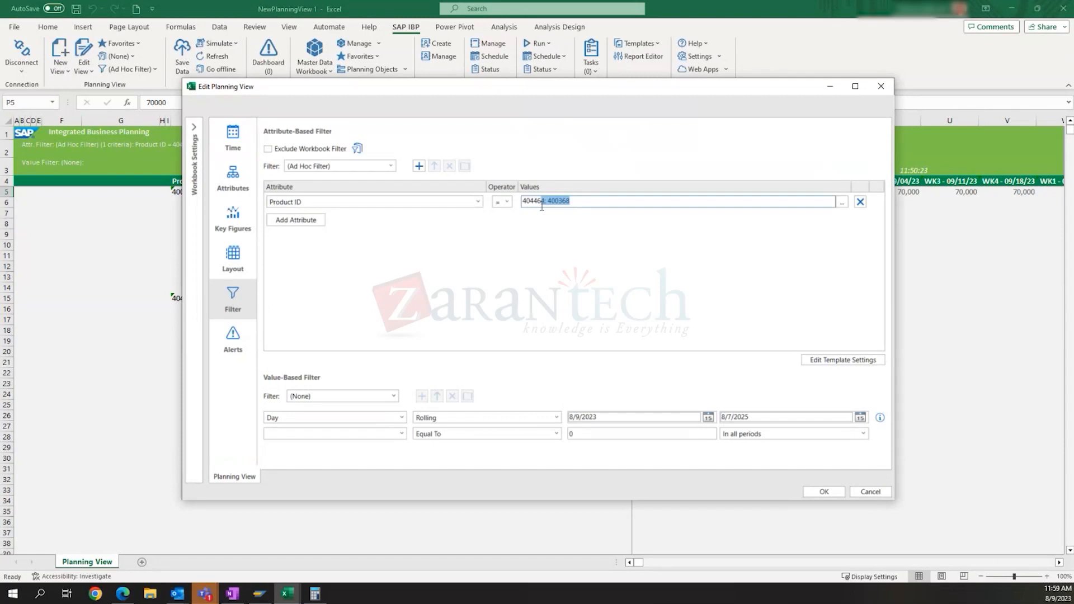
pyautogui.click(582, 203)
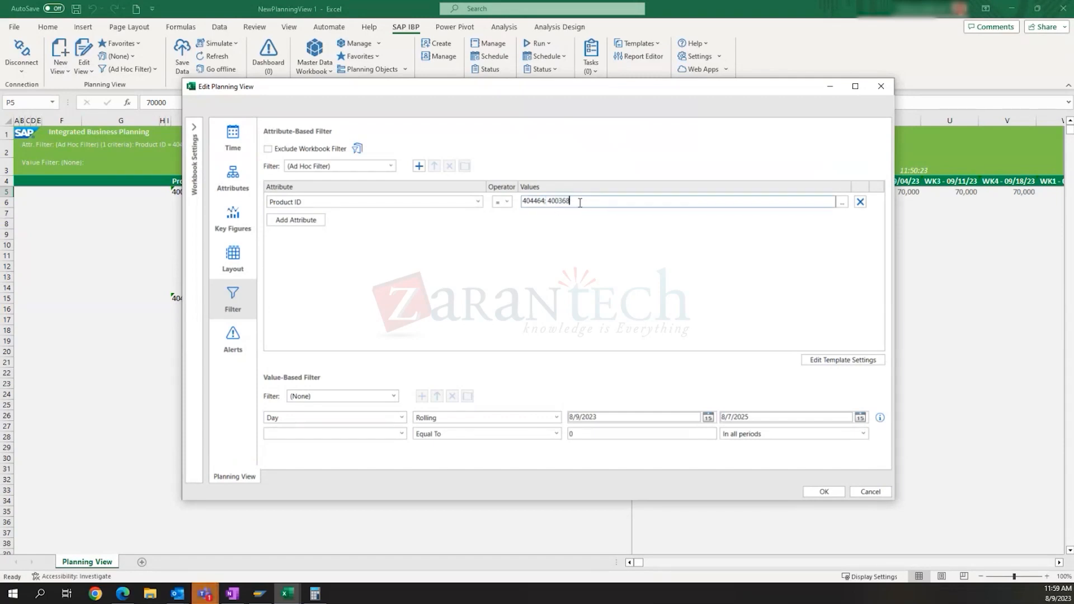
pyautogui.click(824, 491)
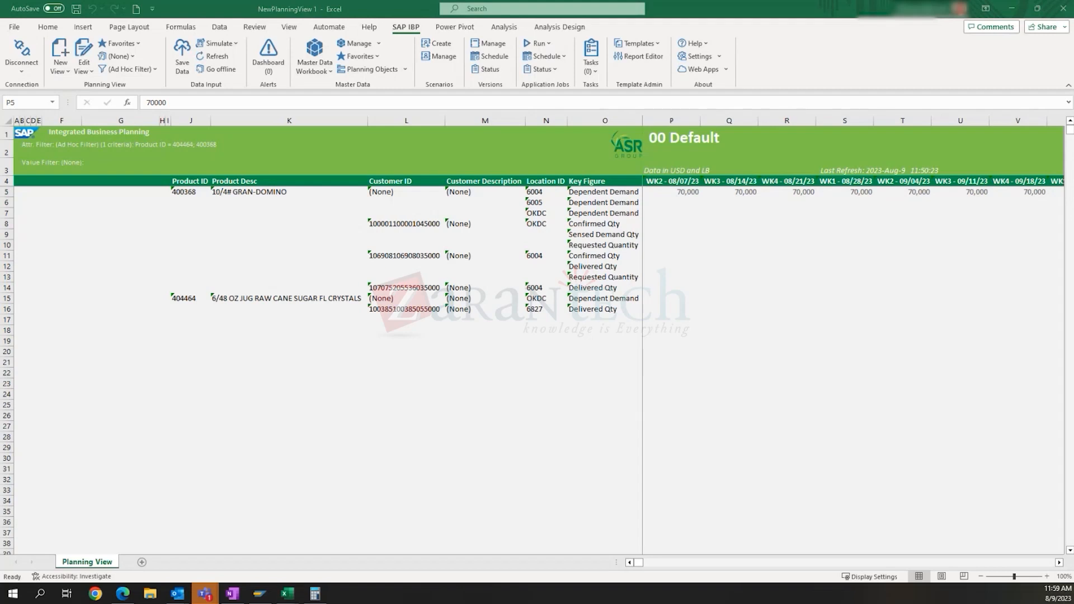
# - Examine the weekly values in the Dependent Demand row of product 404464 at location OKDC, as far as WK1 - 02/26/24
pyautogui.click(665, 209)
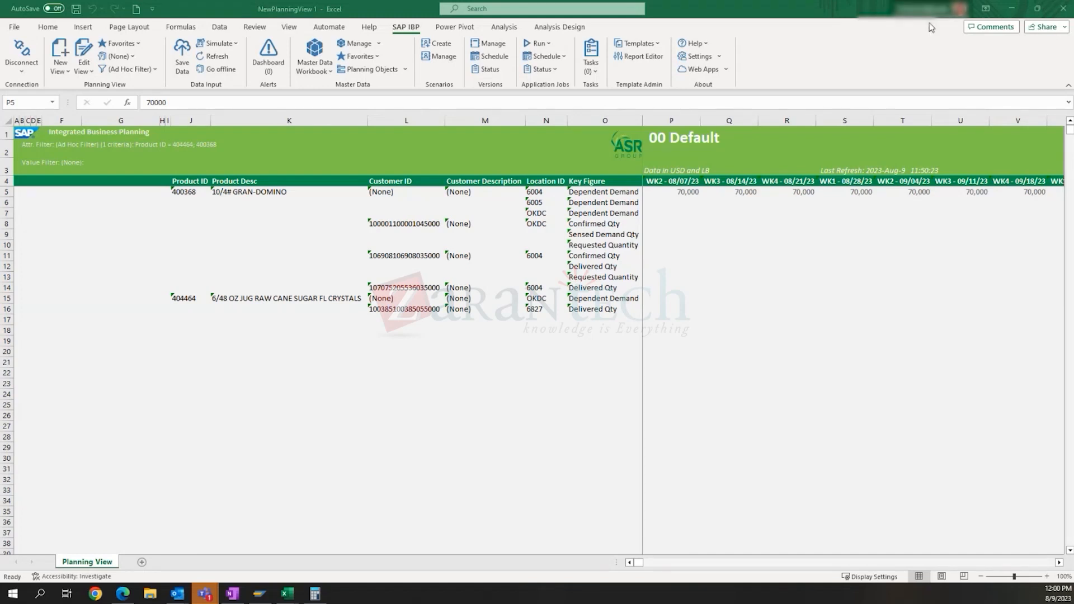
pyautogui.click(613, 257)
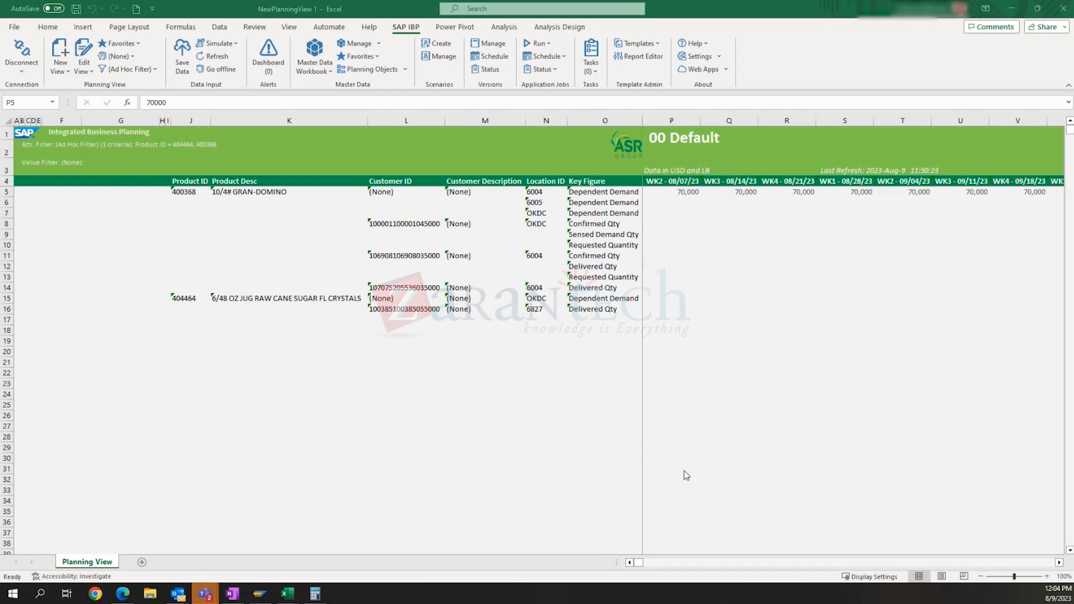
pyautogui.click(660, 297)
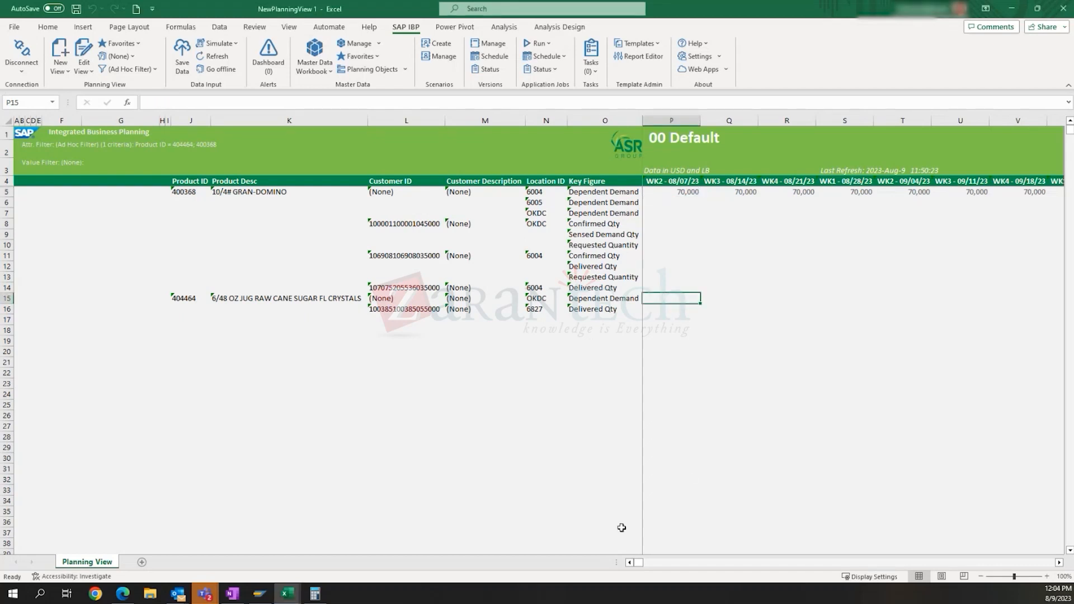
pyautogui.moveTo(637, 564); pyautogui.dragTo(657, 562)
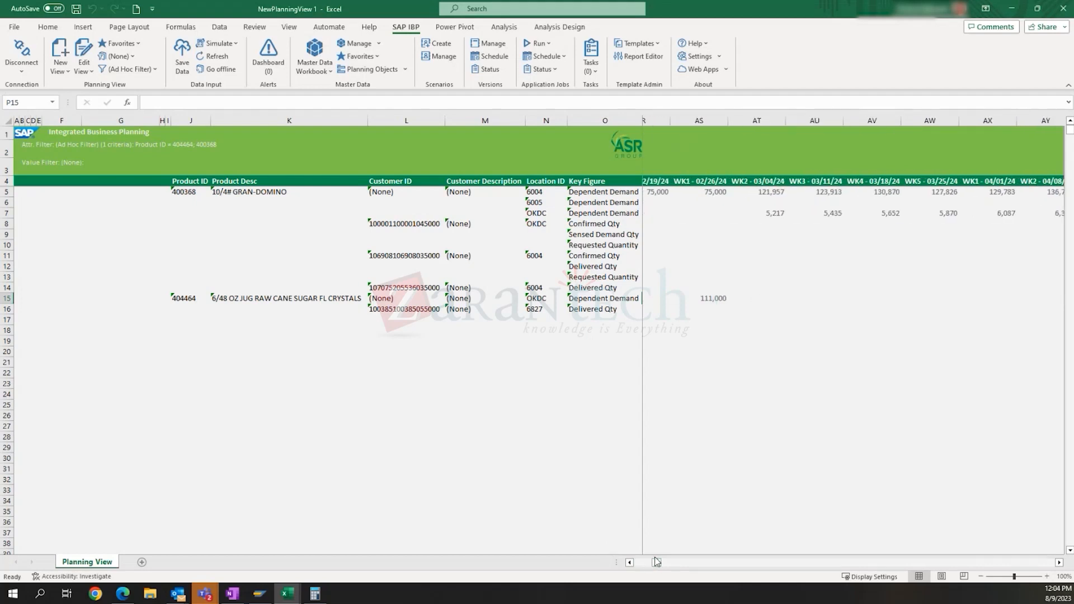
pyautogui.click(705, 299)
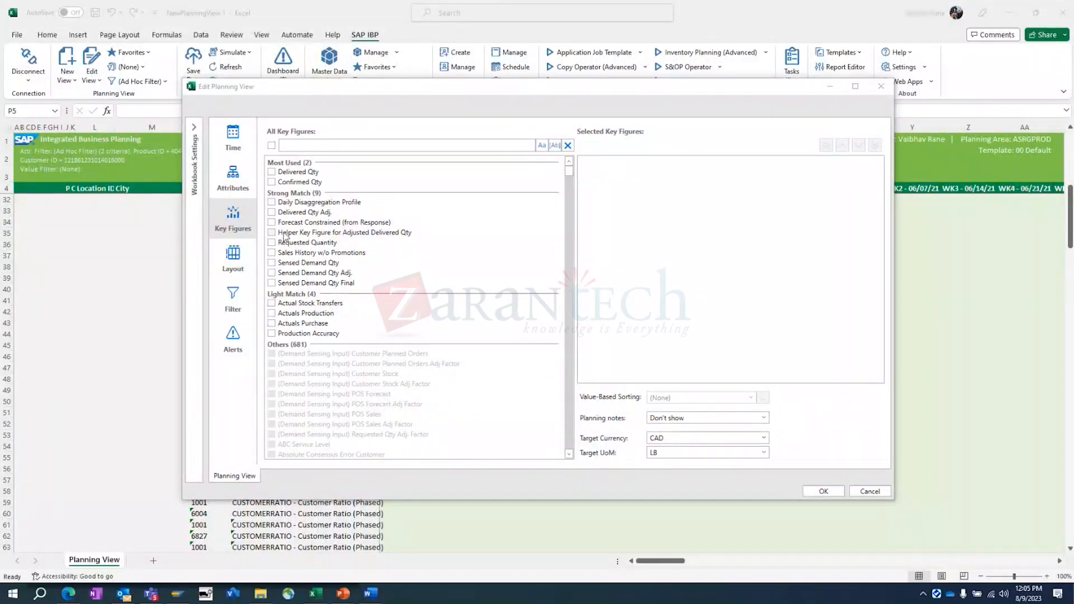
# - Look through the available key figures without changing any, cancel the edit, and view the Customer Ratio rows of the sheet
pyautogui.scroll(-10, 358, 396)
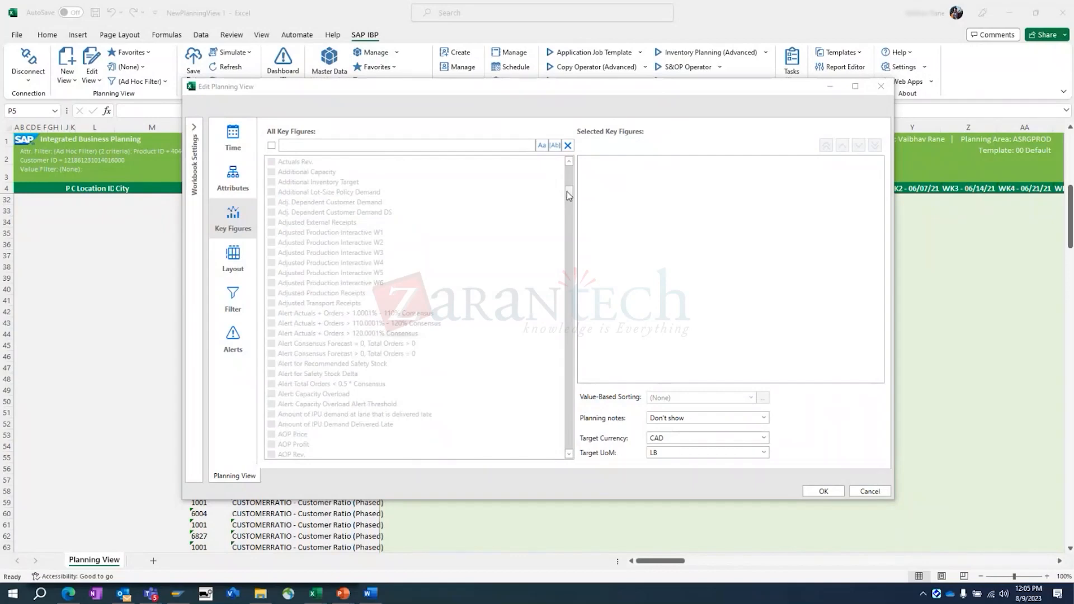
pyautogui.moveTo(566, 193); pyautogui.dragTo(570, 158)
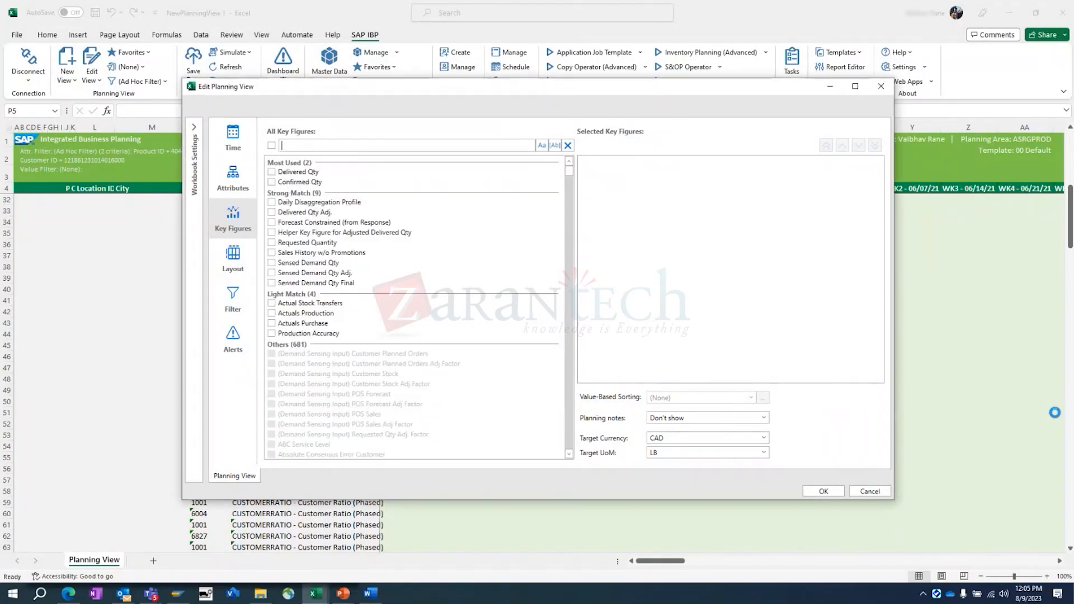
pyautogui.click(871, 490)
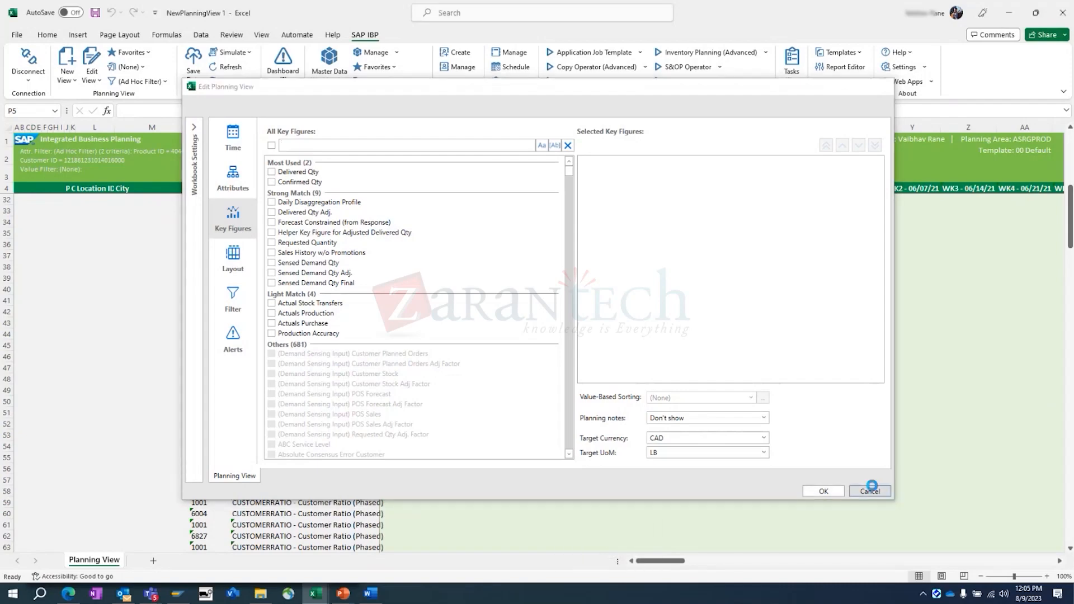
pyautogui.scroll(-7, 540, 354)
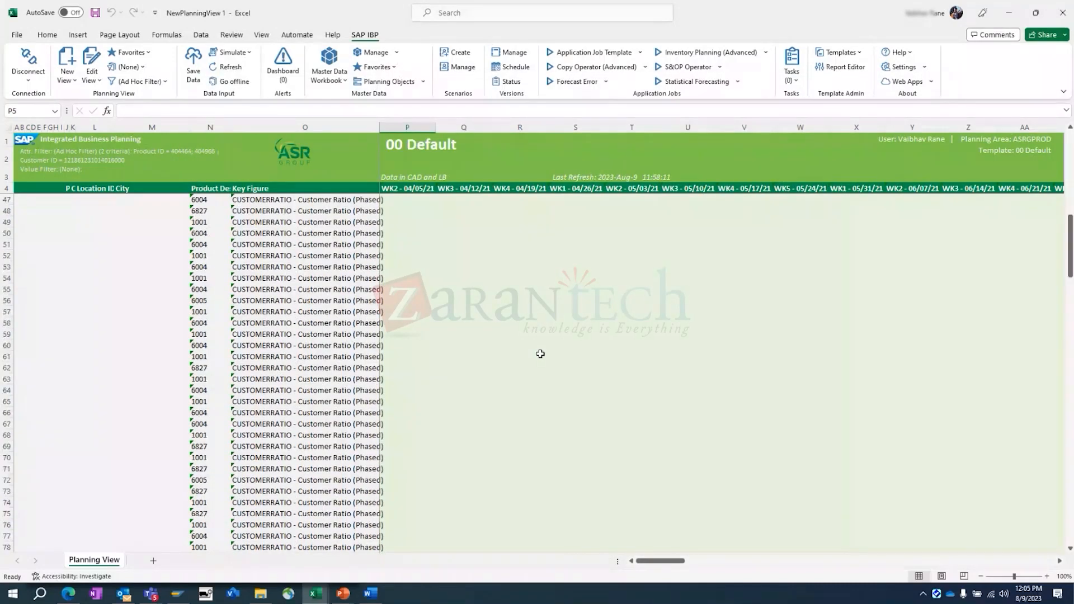
# - Edit the planning view to use the Delivered Qty and Confirmed Qty key figures and delete the daily Periods and Total line
pyautogui.click(102, 67)
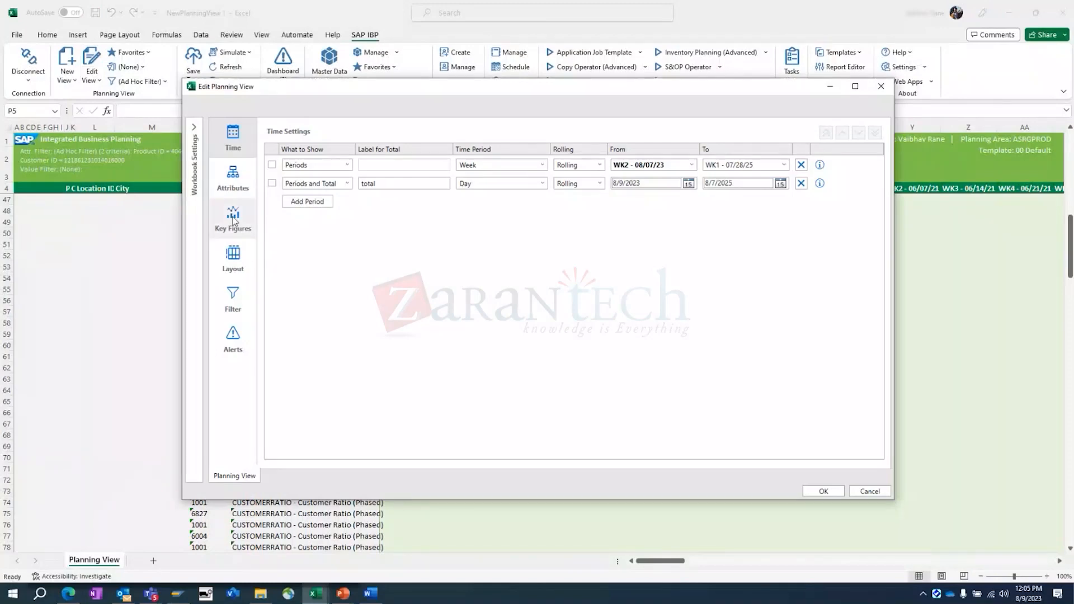
pyautogui.click(233, 220)
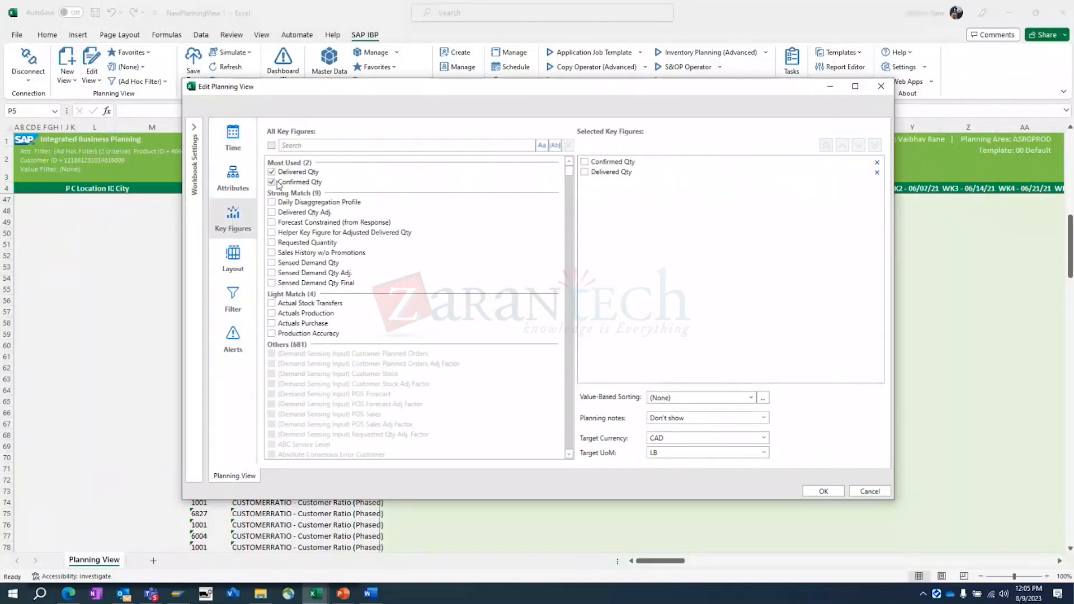
pyautogui.click(231, 149)
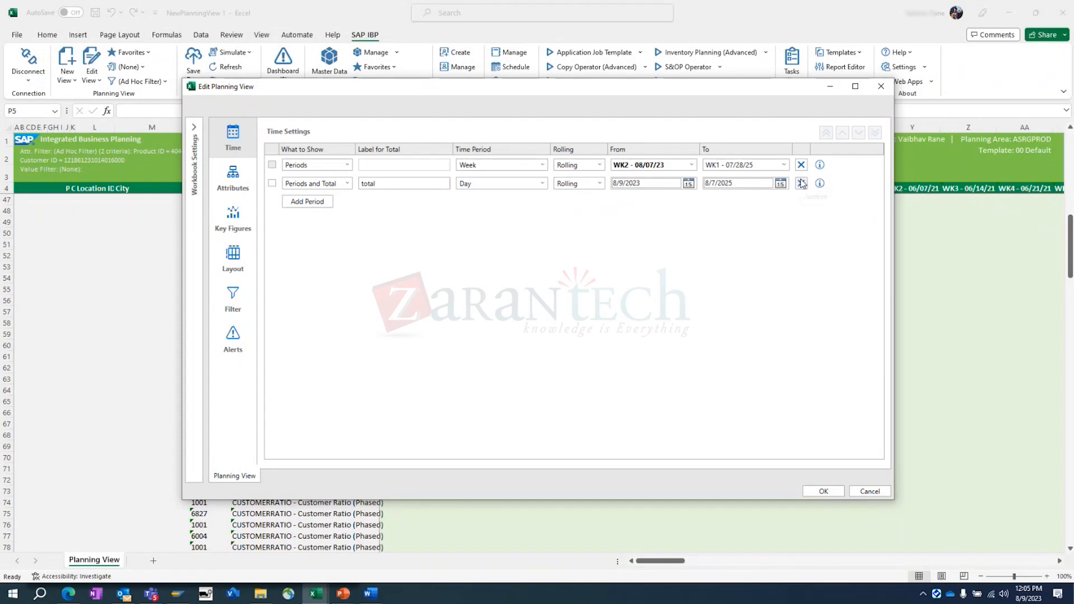
pyautogui.click(801, 183)
pyautogui.click(824, 490)
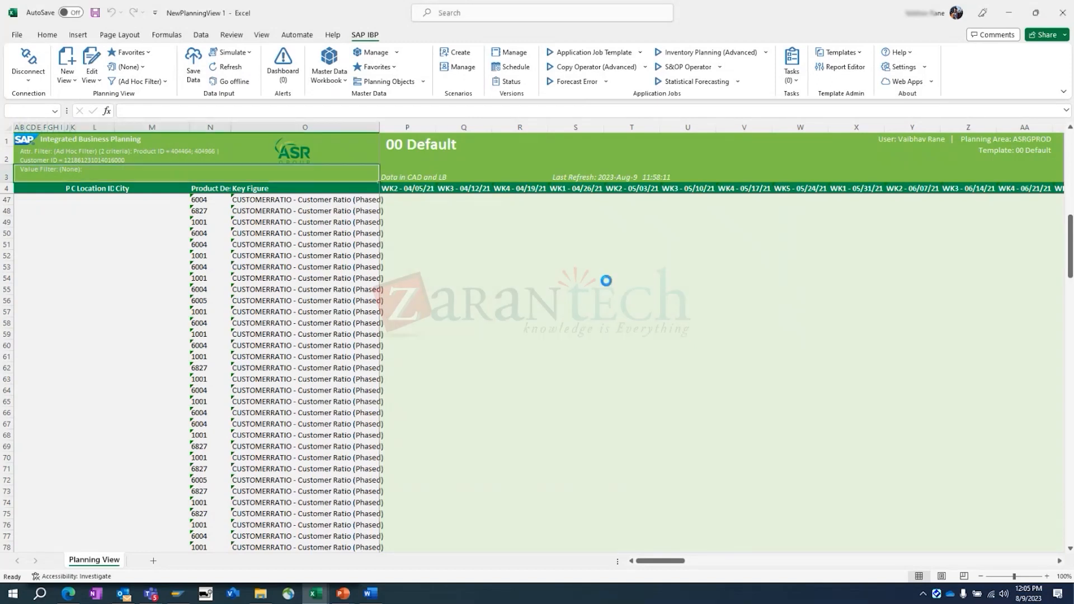
pyautogui.click(644, 329)
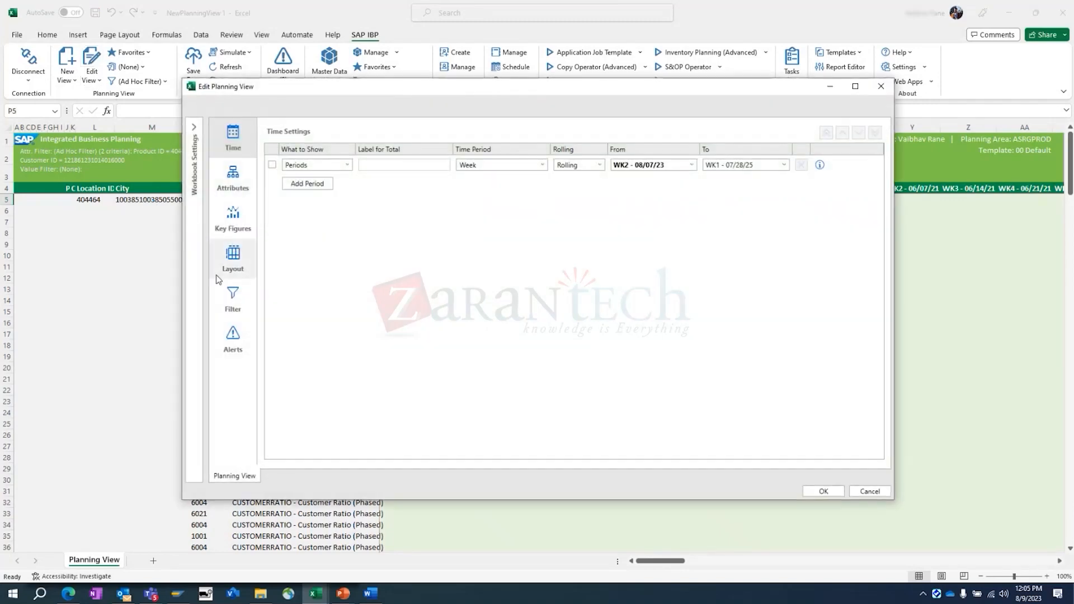
# - Replace the Delivered Qty and Confirmed Qty key figures of the planning view with Consensus Forecast Qty
pyautogui.click(233, 297)
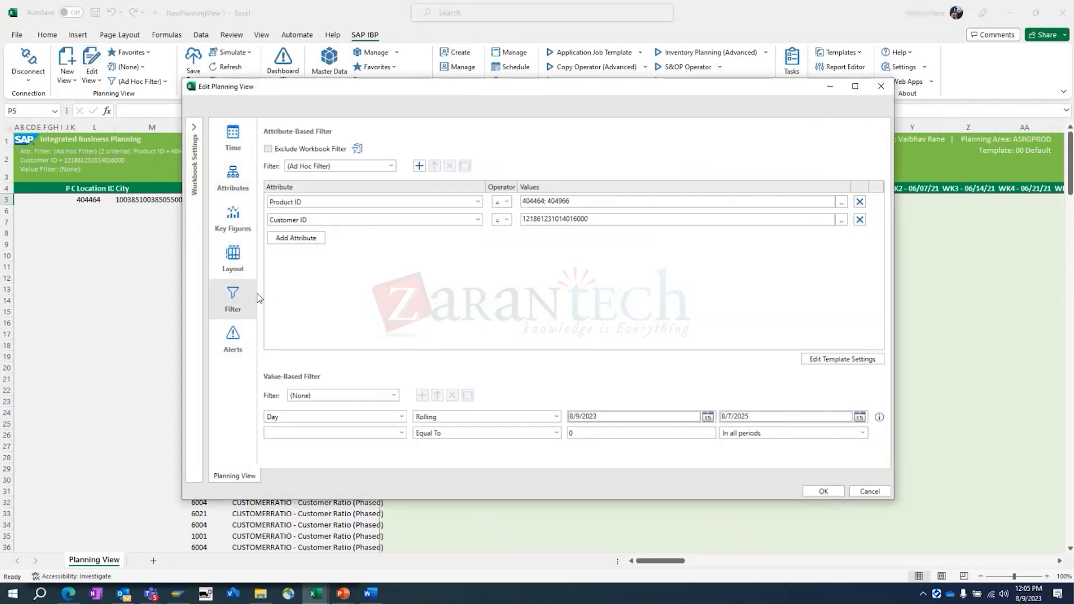
pyautogui.click(228, 232)
pyautogui.click(271, 171)
pyautogui.click(272, 182)
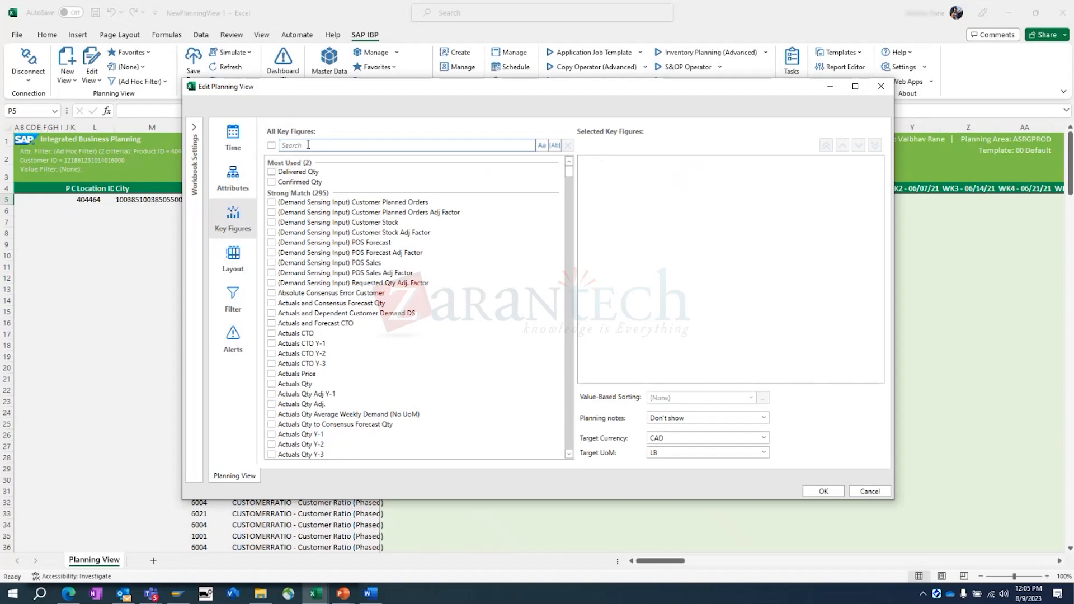
pyautogui.scroll(-5, 348, 263)
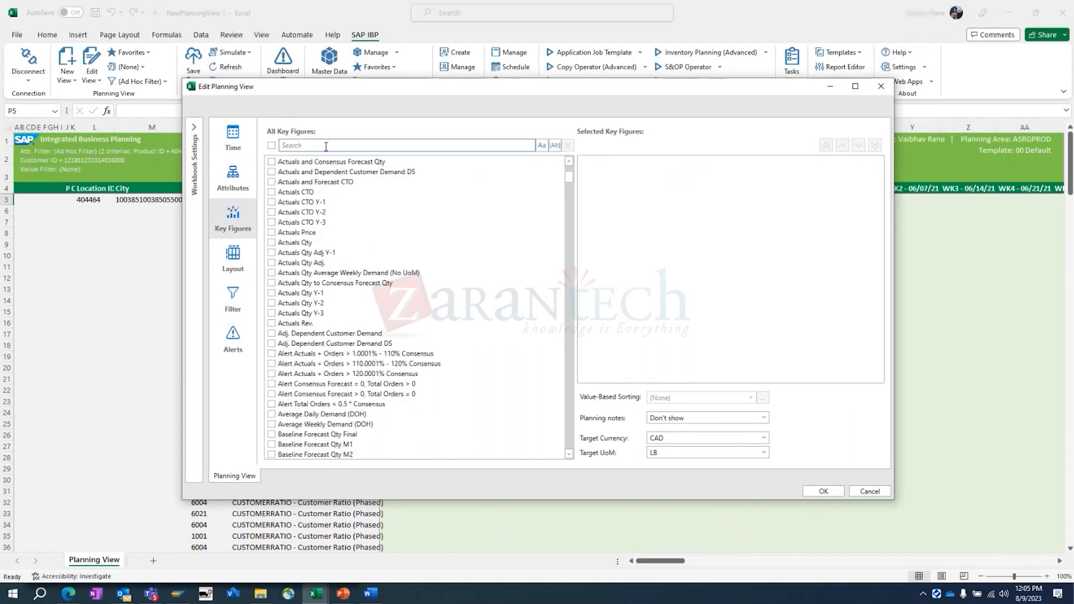
pyautogui.write('for')
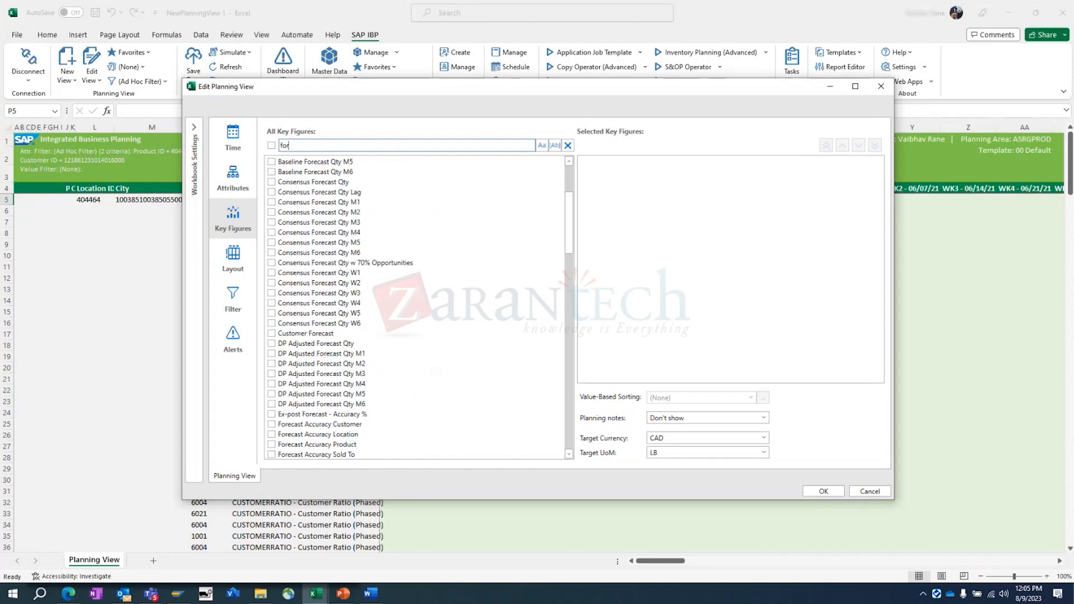
pyautogui.click(272, 182)
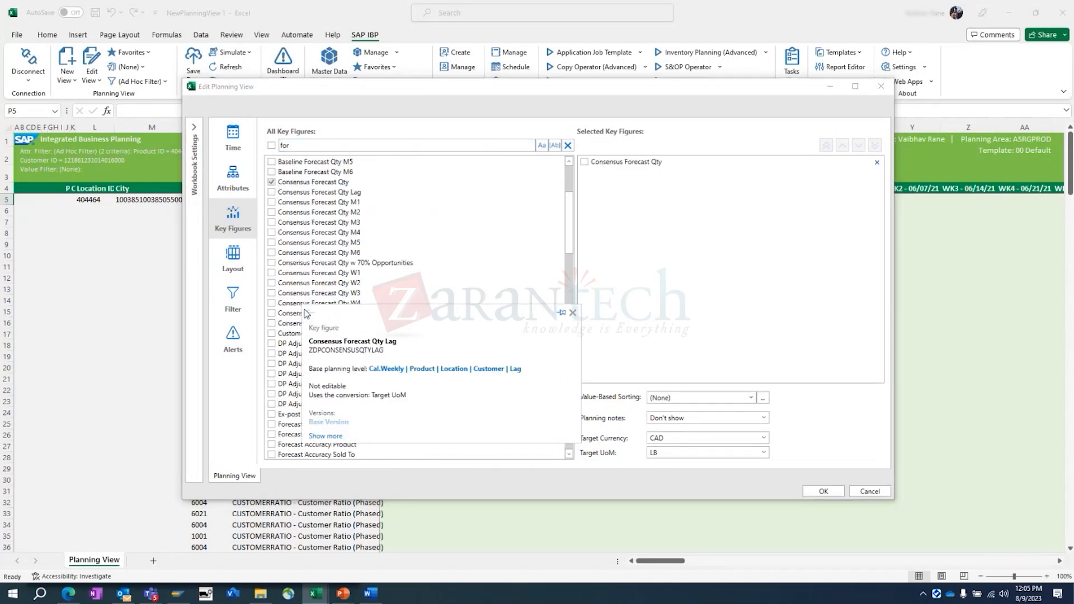
# - Add the Baseline Forecast Qty Final key figure and search the key figures for "actua"
pyautogui.moveTo(305, 145); pyautogui.dragTo(230, 145)
pyautogui.write('base')
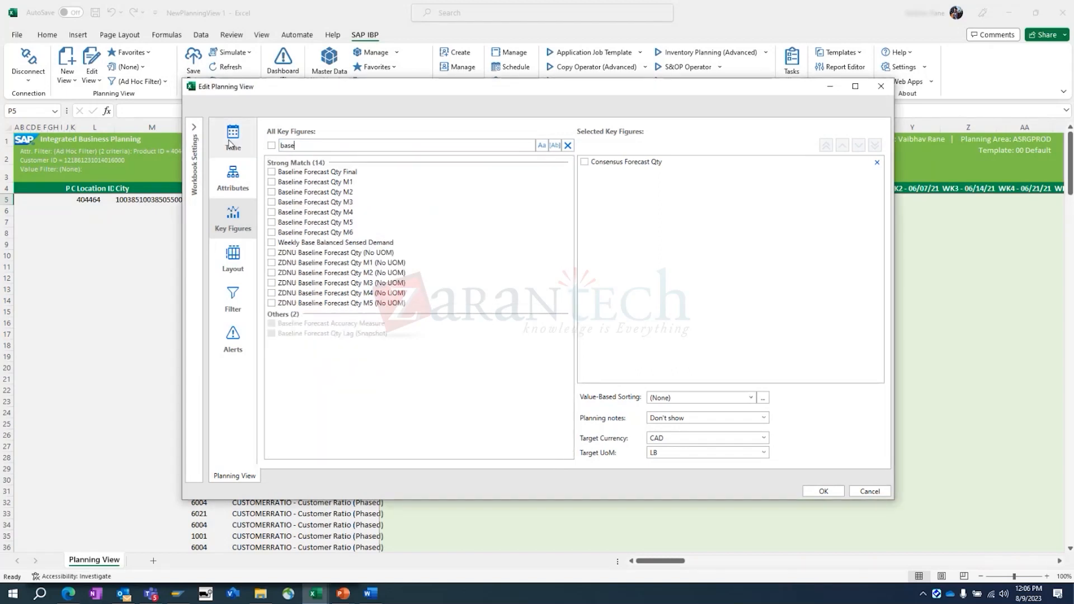
pyautogui.click(272, 172)
pyautogui.moveTo(296, 146); pyautogui.dragTo(213, 135)
pyautogui.write('actua')
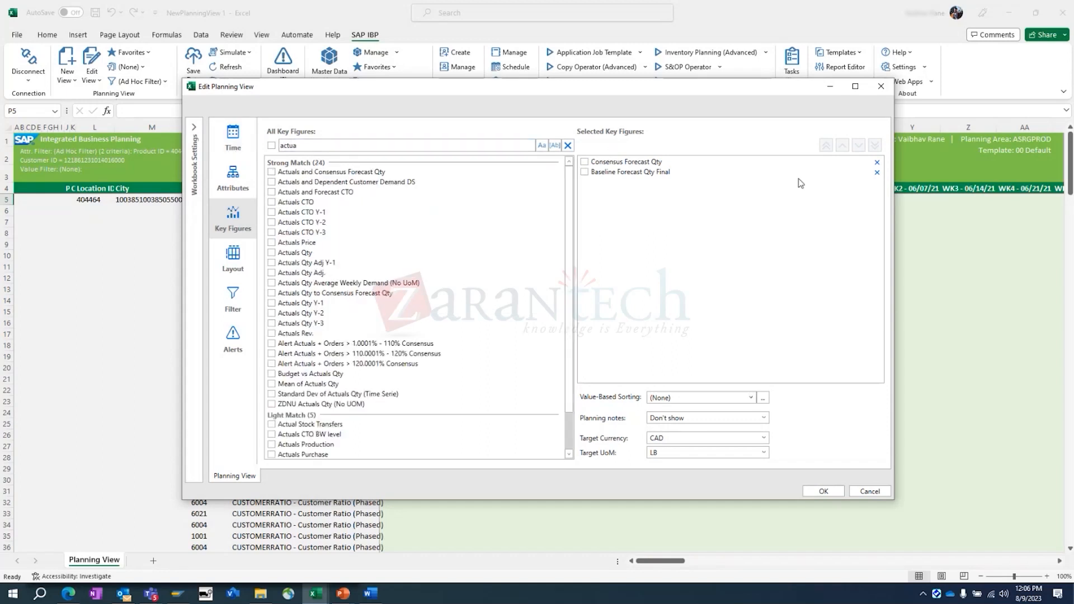
# - Set the target UoM to MT and keep only Product ID, Location ID and Product Desc as selected attributes
pyautogui.click(585, 162)
pyautogui.click(709, 453)
pyautogui.press('Down')
pyautogui.press('Return')
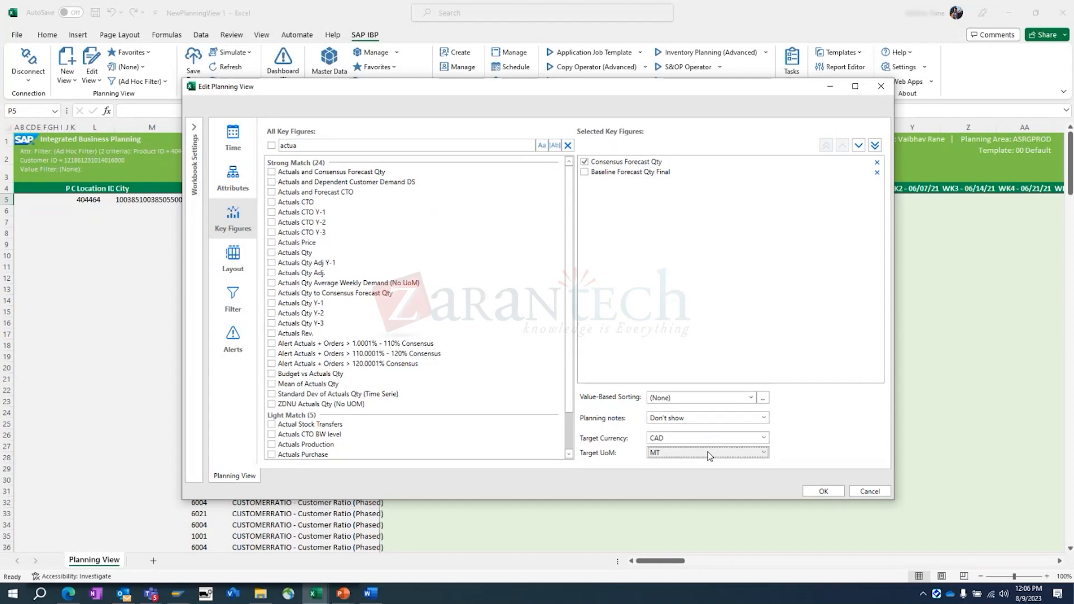
pyautogui.click(230, 176)
pyautogui.click(877, 196)
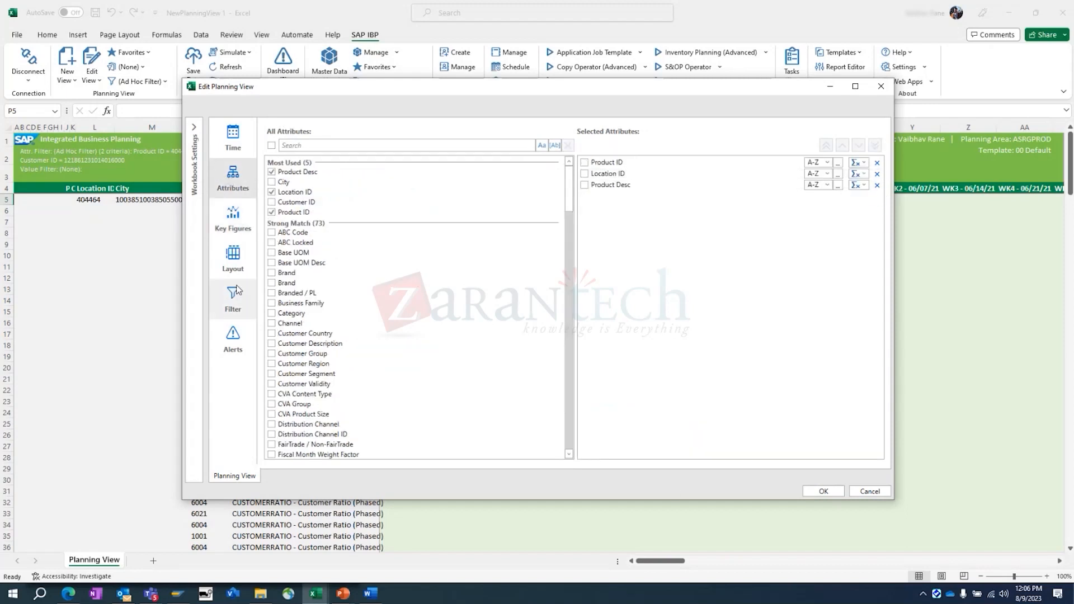
# - Change the attribute of the Customer ID filter criterion to Sold-To
pyautogui.click(232, 296)
pyautogui.click(440, 220)
pyautogui.click(478, 220)
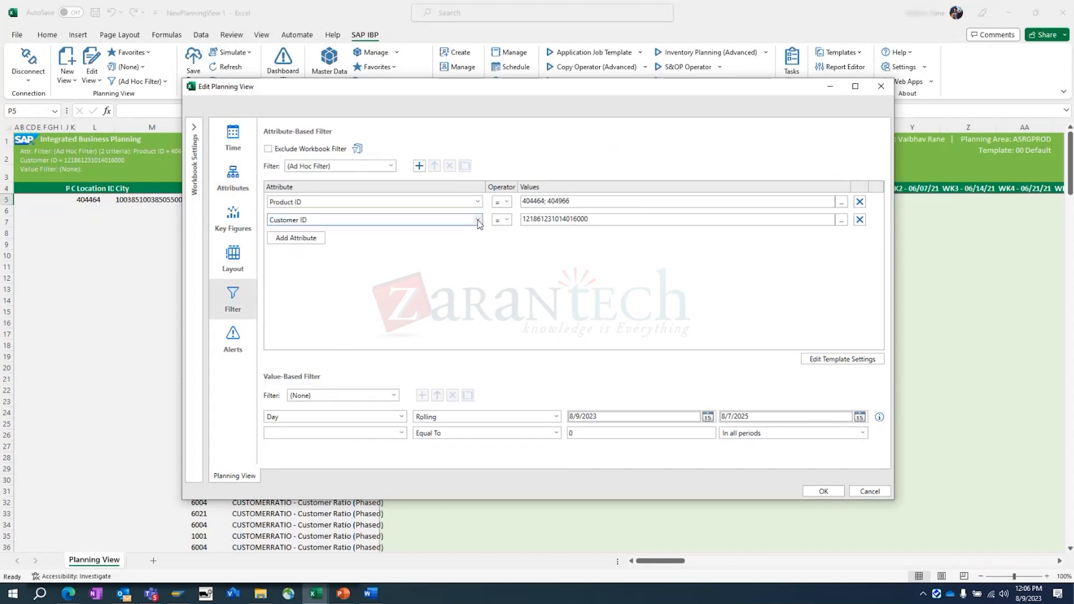
pyautogui.click(478, 221)
pyautogui.write('Sold To Party')
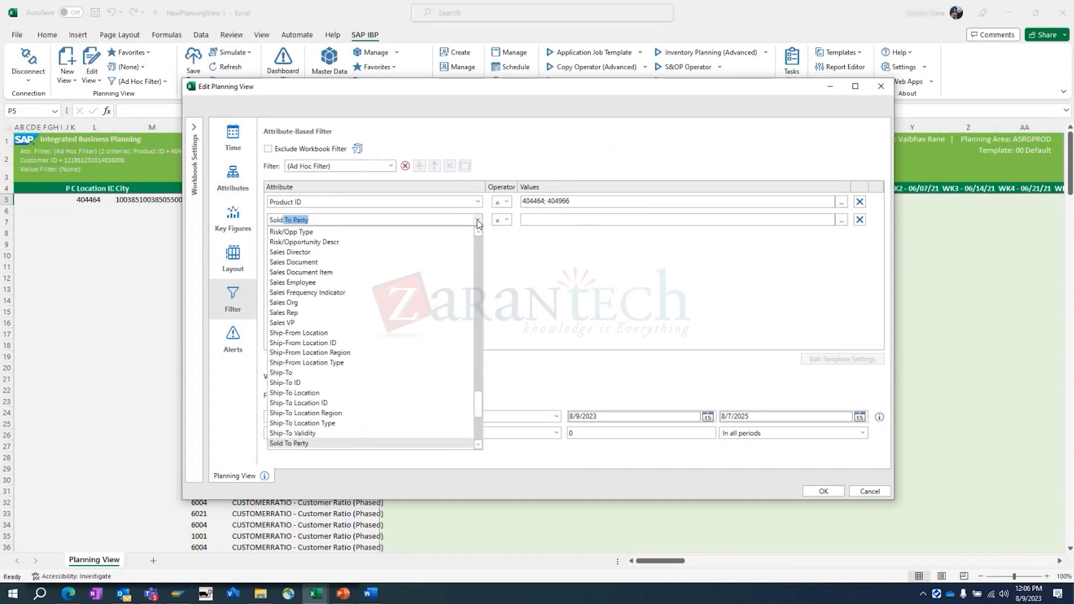
pyautogui.scroll(-2, 354, 386)
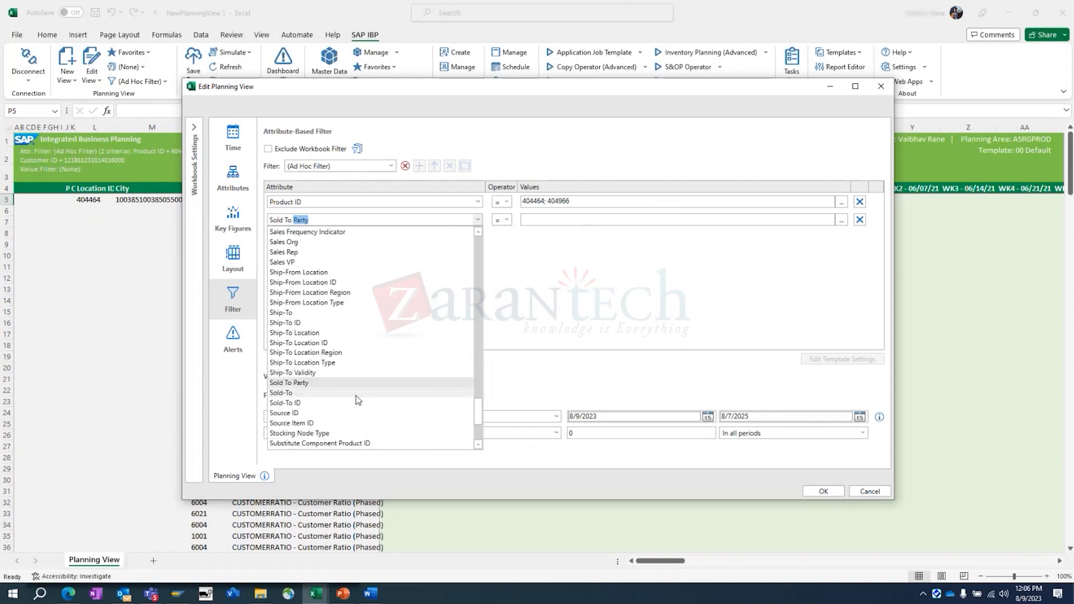
pyautogui.click(291, 393)
# - Set the Sold-To filter value to 4-C FOODS CORPORATION and delete the Product ID criterion
pyautogui.click(551, 220)
pyautogui.write('1')
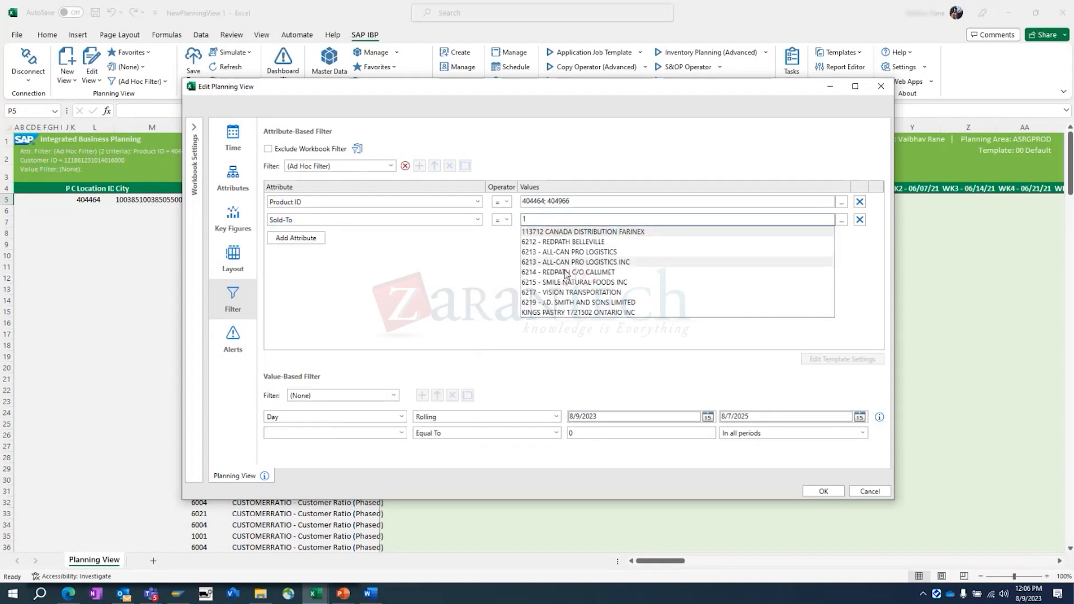
pyautogui.press('BackSpace')
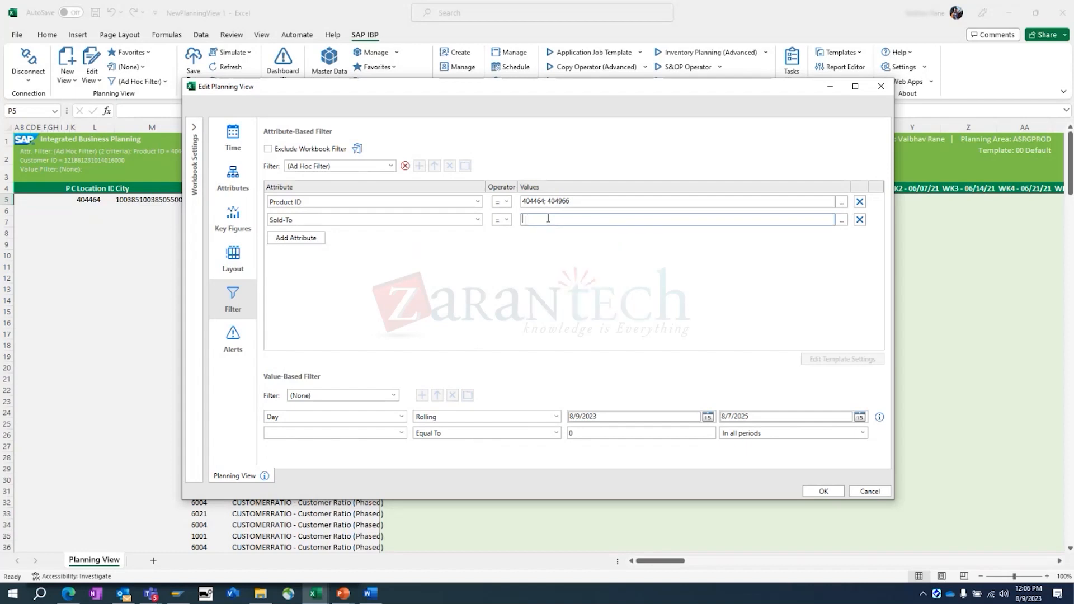
pyautogui.write('4')
pyautogui.press('Down')
pyautogui.press('Return')
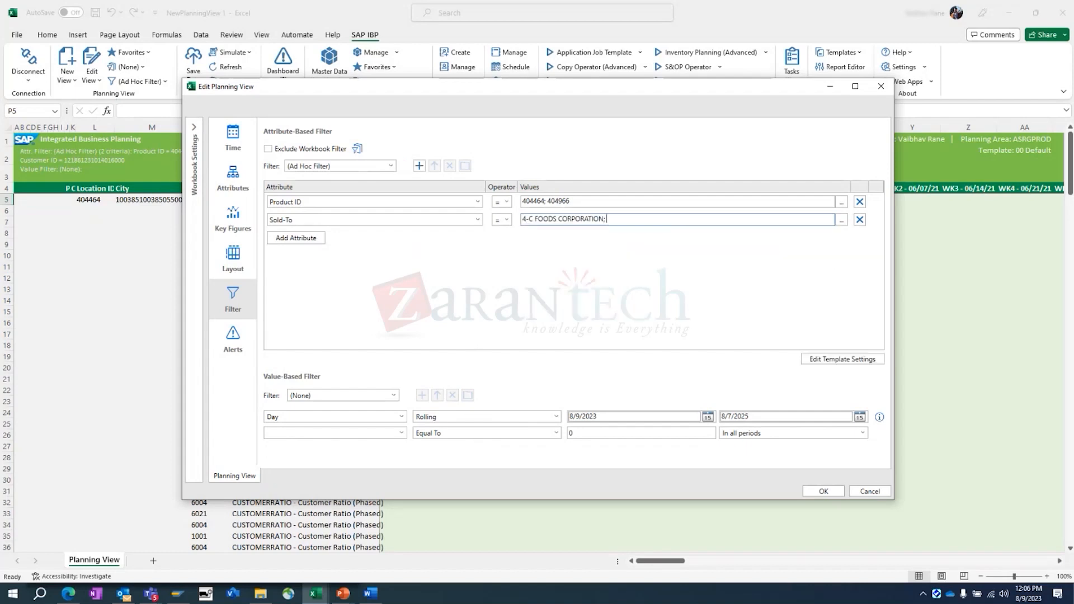
pyautogui.click(861, 202)
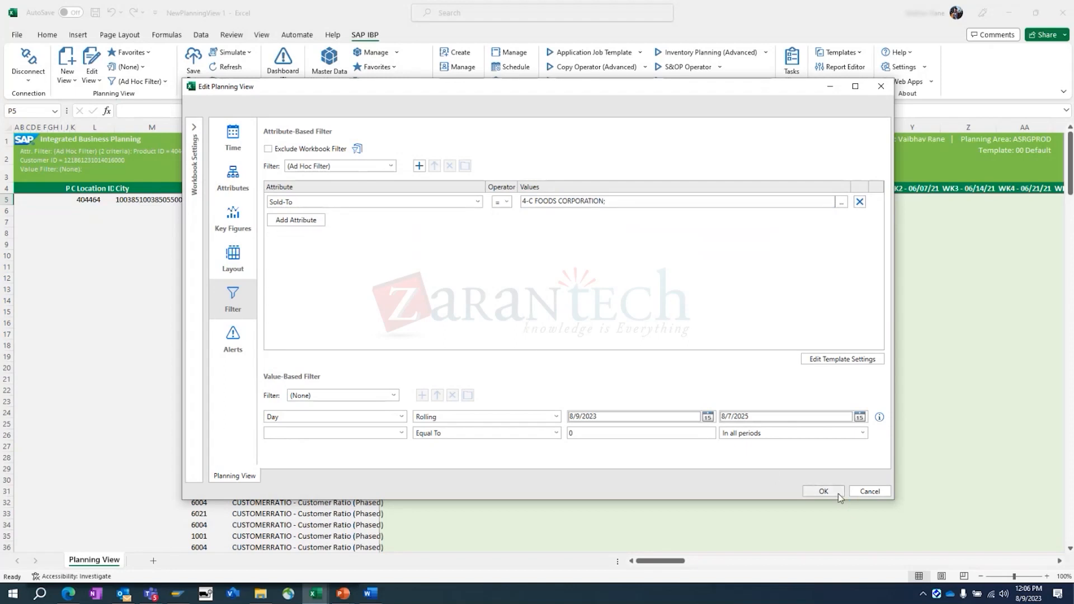
# - Set the end of the weekly time period to WK5 - 12/25/23 and apply the planning view settings
pyautogui.click(225, 252)
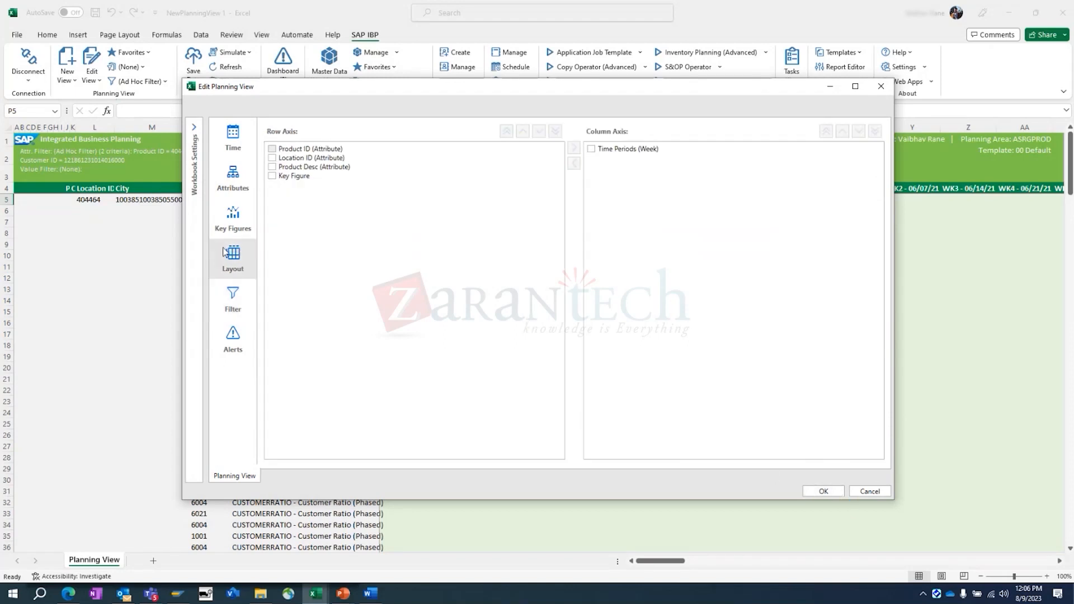
pyautogui.click(225, 219)
pyautogui.click(223, 191)
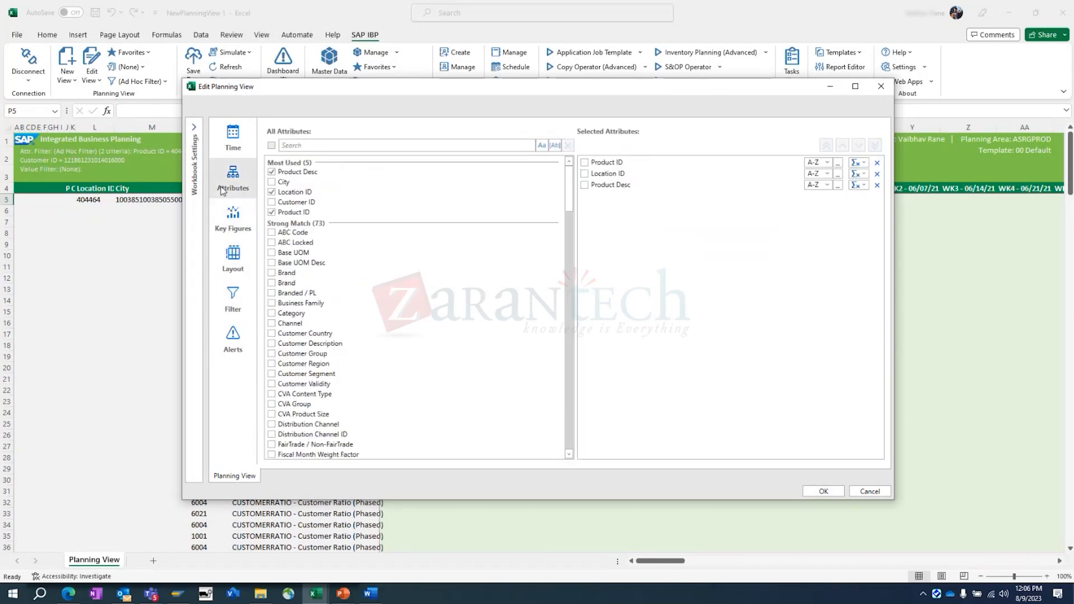
pyautogui.click(232, 137)
pyautogui.click(784, 165)
pyautogui.scroll(1, 742, 313)
pyautogui.moveTo(784, 375); pyautogui.dragTo(769, 327)
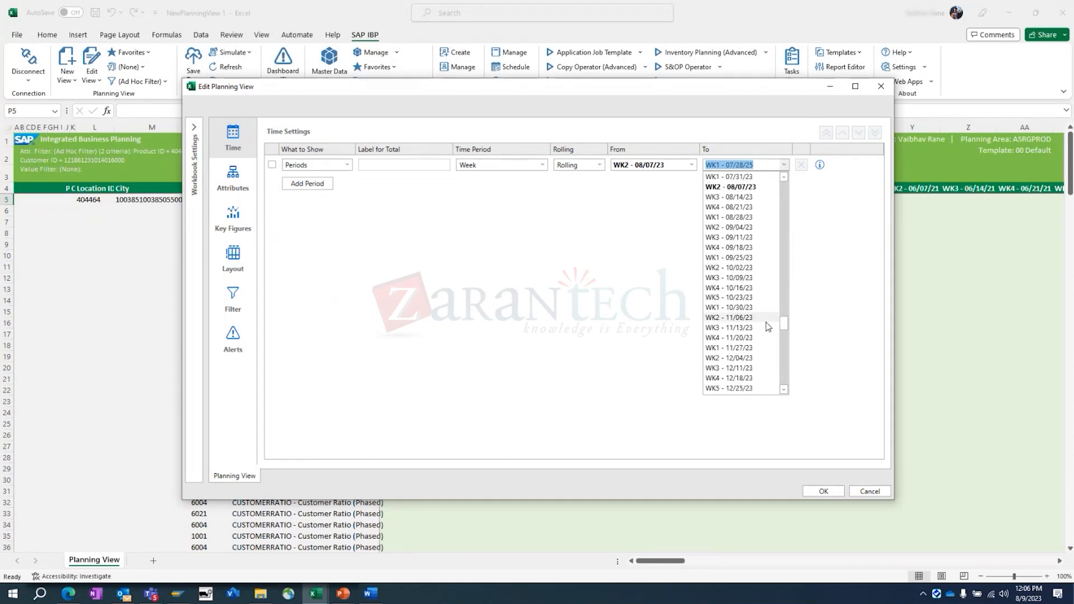
pyautogui.click(749, 389)
pyautogui.click(823, 491)
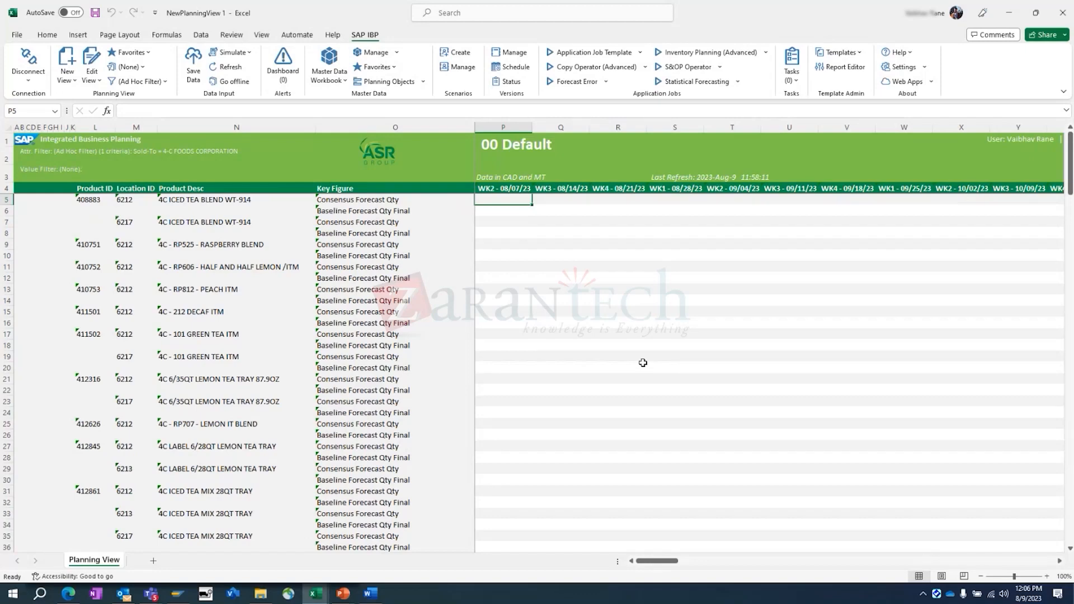
# - Look over the planning view's product rows, change the Sold-To filter to BRENTWOOD MARKETING LTD and apply it
pyautogui.scroll(-8, 643, 363)
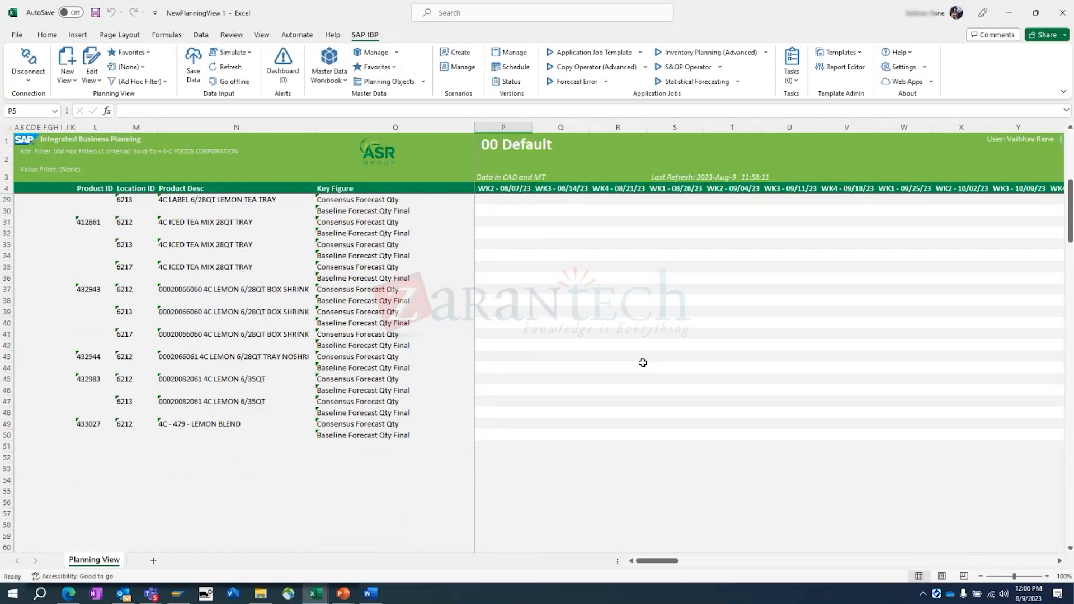
pyautogui.moveTo(652, 561); pyautogui.dragTo(553, 563)
pyautogui.scroll(8, 548, 396)
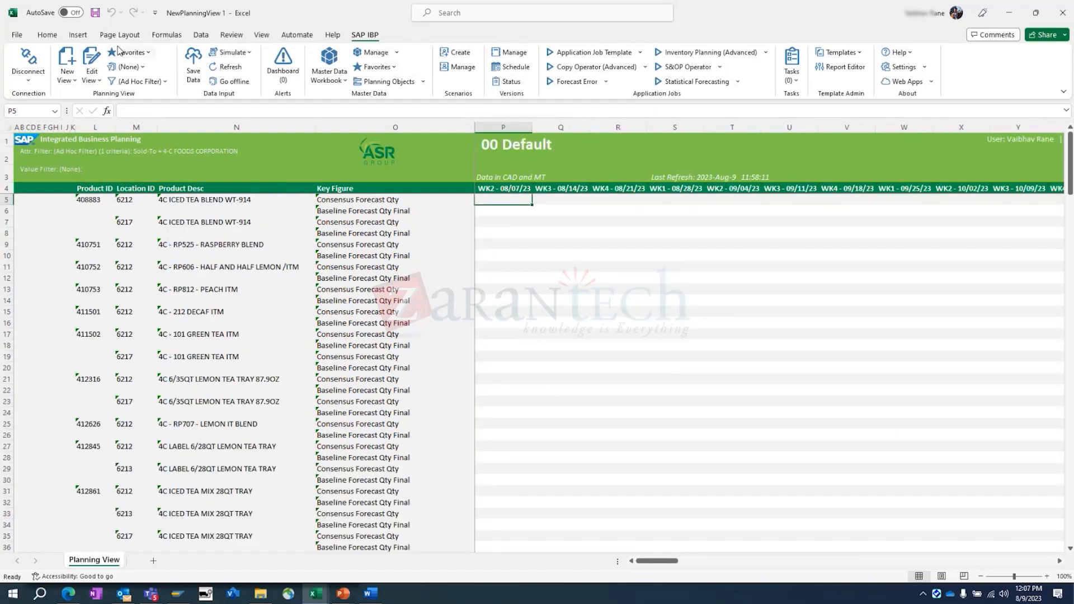
pyautogui.click(90, 58)
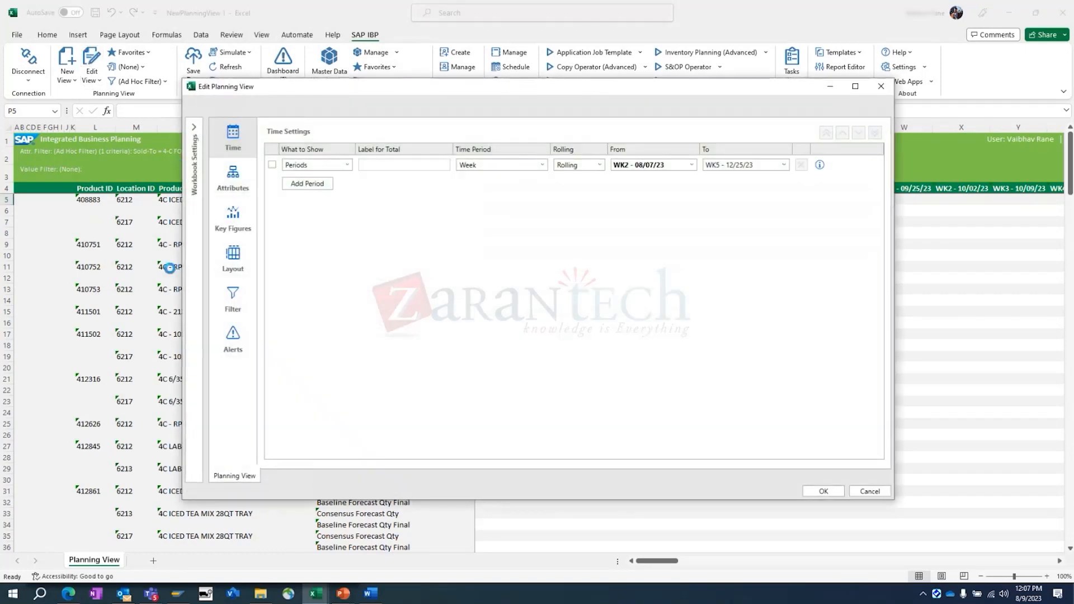
pyautogui.click(233, 297)
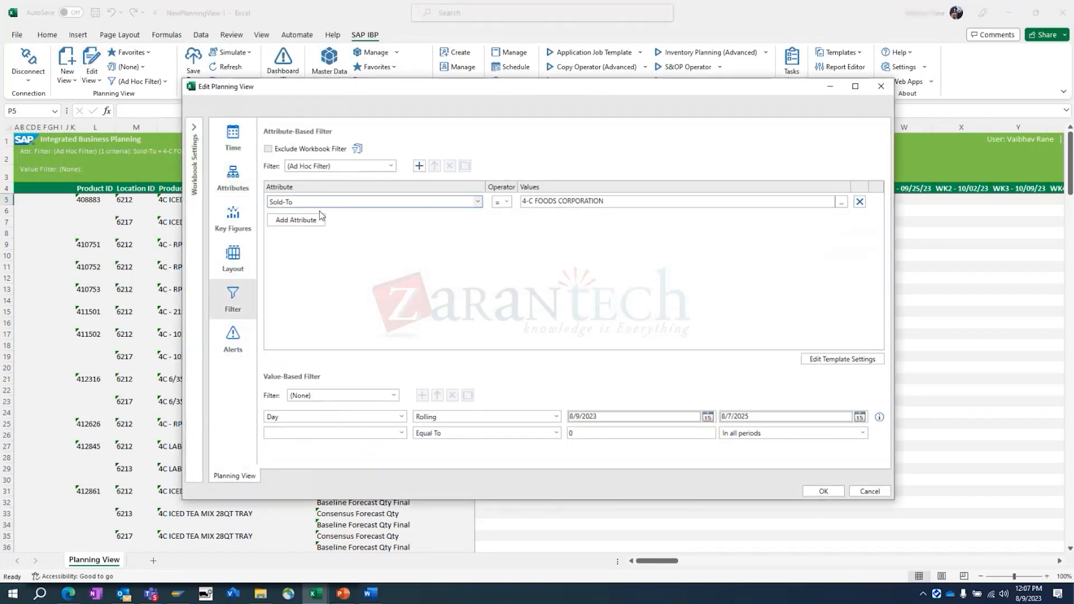
pyautogui.write('re')
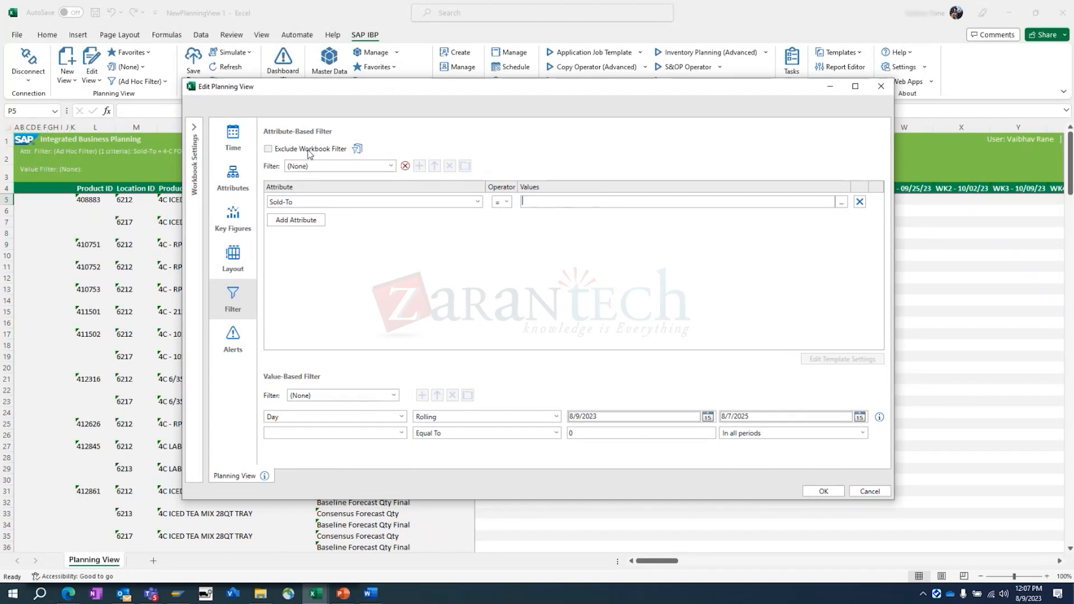
pyautogui.press('BackSpace')
pyautogui.press('BackSpace')
pyautogui.write('bren')
pyautogui.press('Return')
pyautogui.click(823, 492)
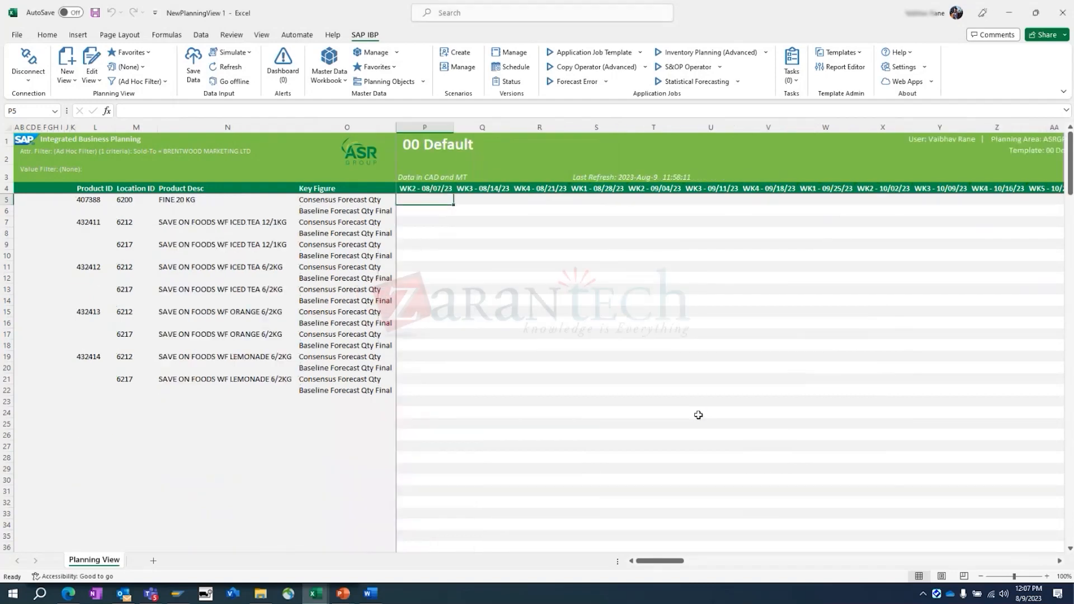
# - Edit the planning view again and remove Location ID from the selected attributes
pyautogui.scroll(-1, 515, 375)
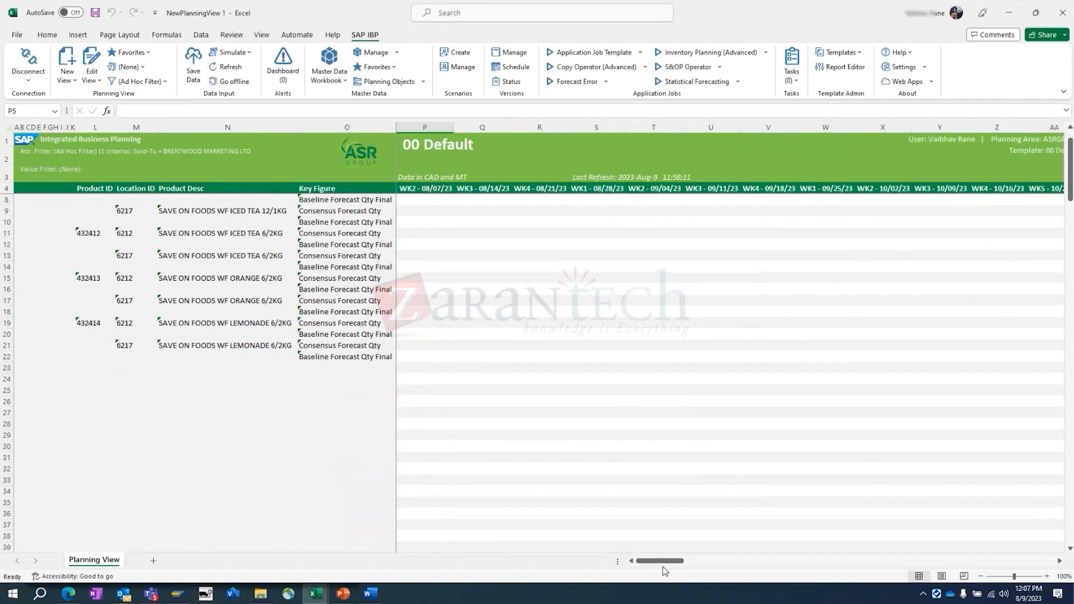
pyautogui.click(92, 66)
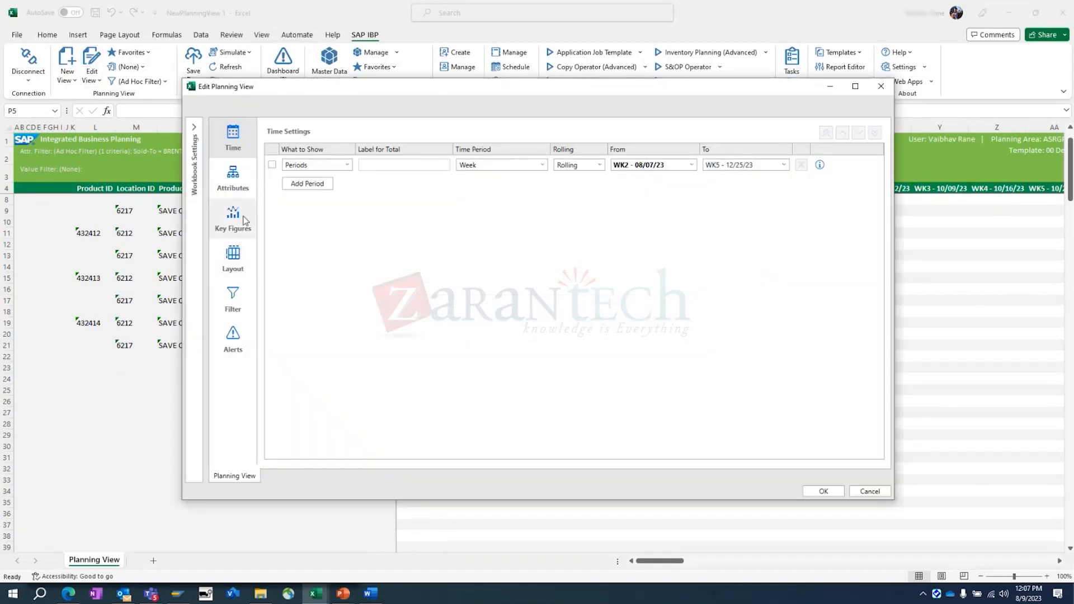
pyautogui.click(237, 217)
pyautogui.click(234, 297)
pyautogui.click(234, 184)
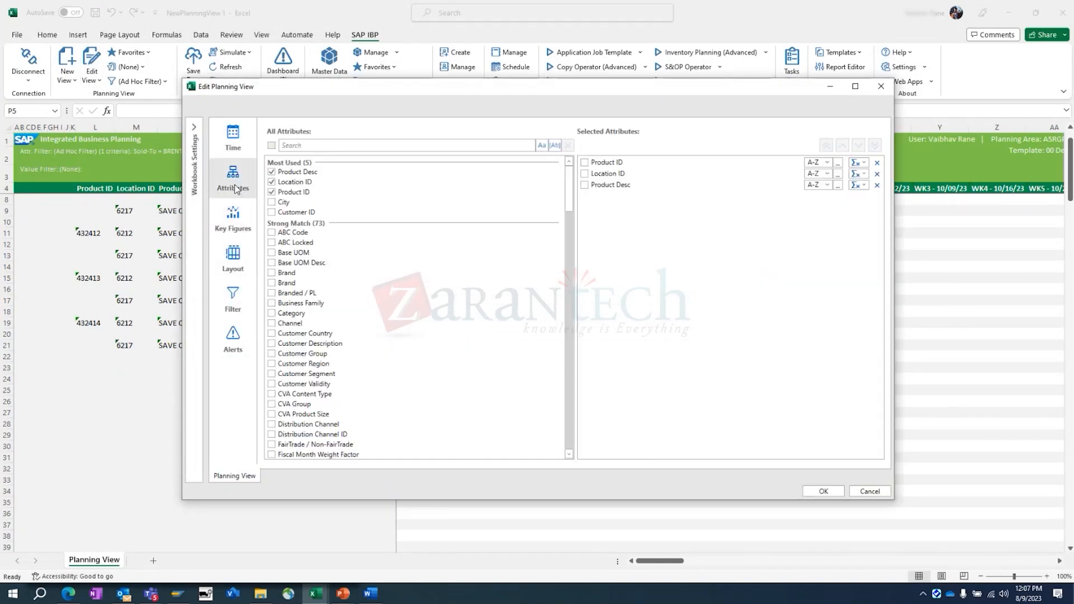
pyautogui.click(877, 174)
pyautogui.click(232, 296)
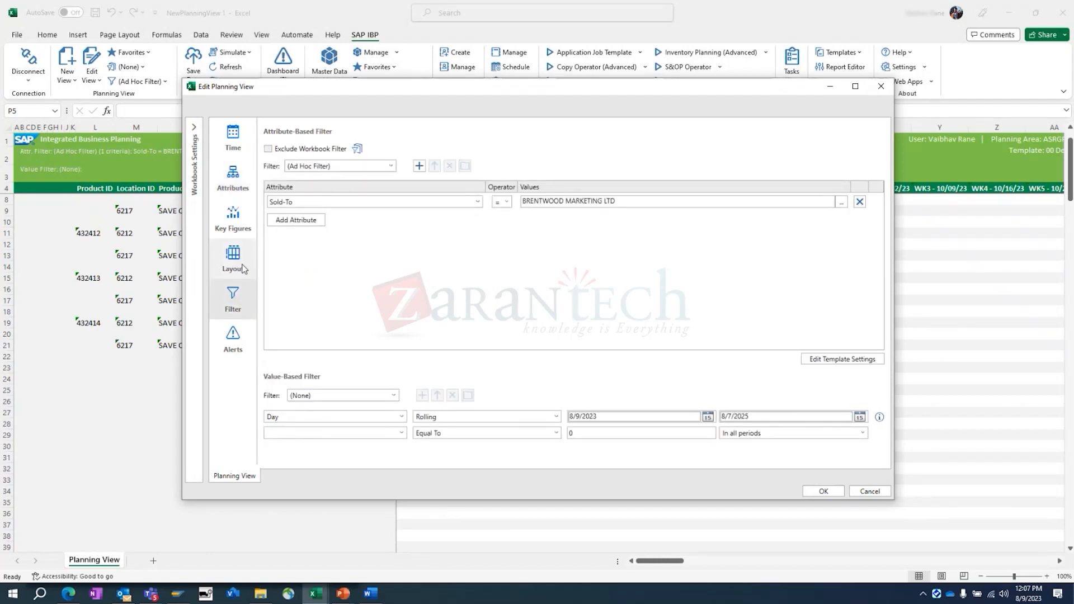
# - Replace the Consensus Forecast Qty and Baseline Forecast Qty Final key figures with Budget Qty AOP and apply the settings
pyautogui.click(231, 229)
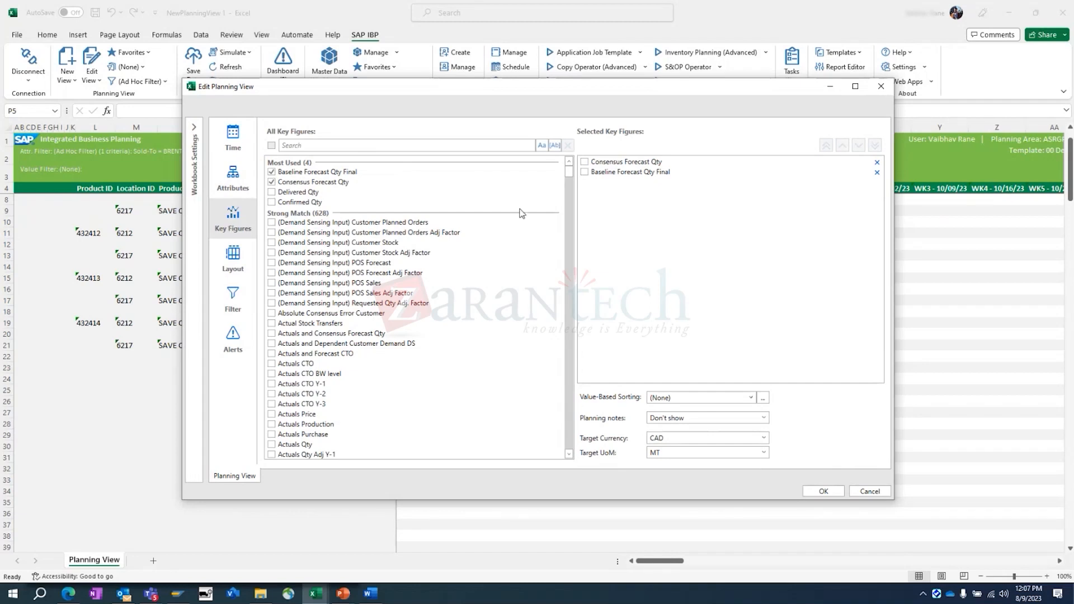
pyautogui.click(272, 180)
pyautogui.click(272, 172)
pyautogui.click(291, 145)
pyautogui.write('budget')
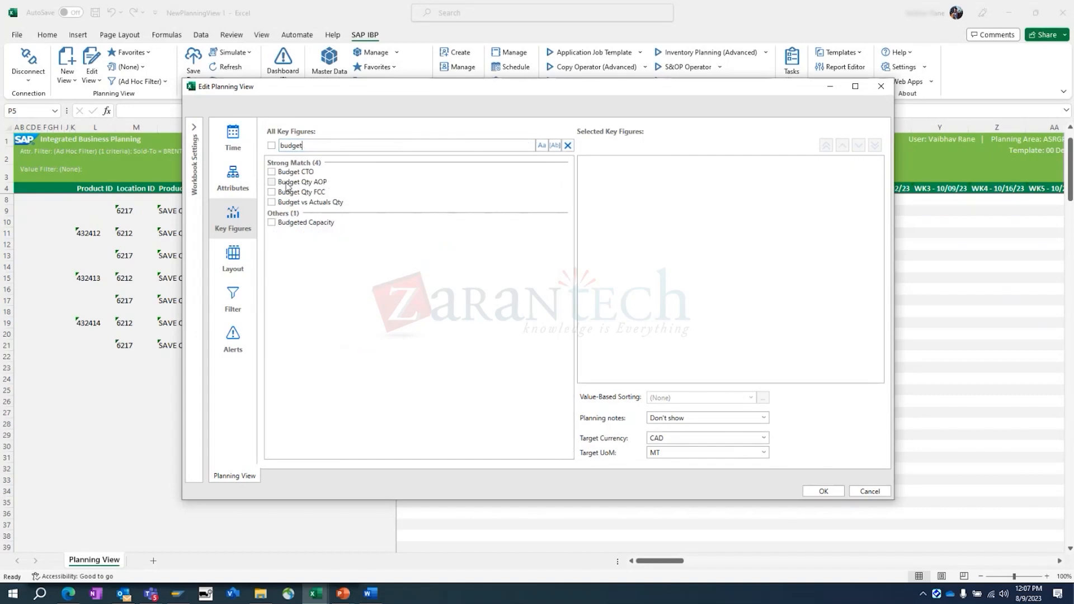
pyautogui.click(287, 184)
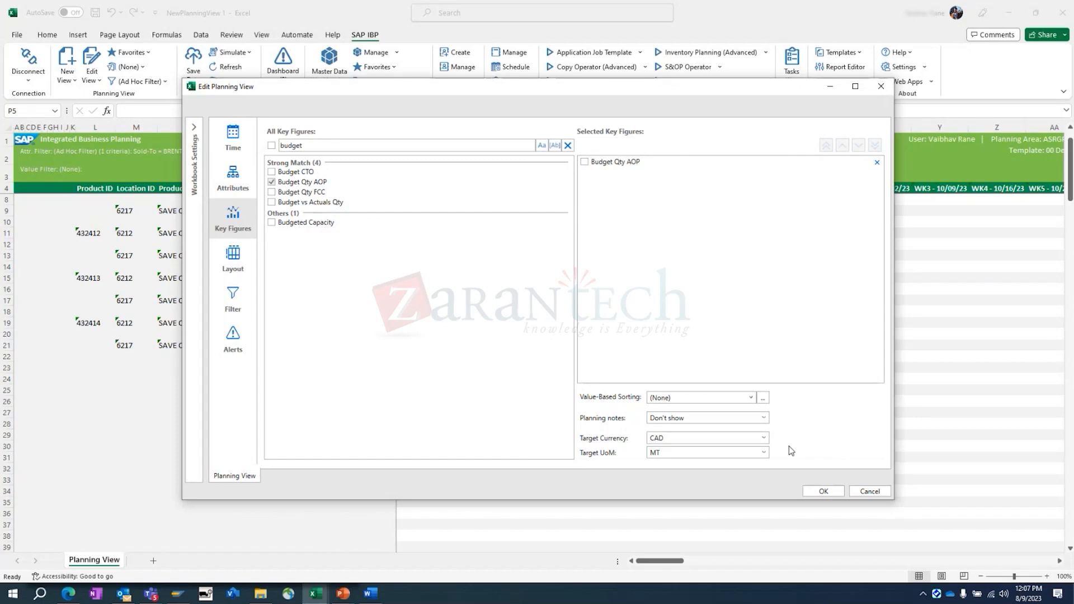
pyautogui.click(822, 492)
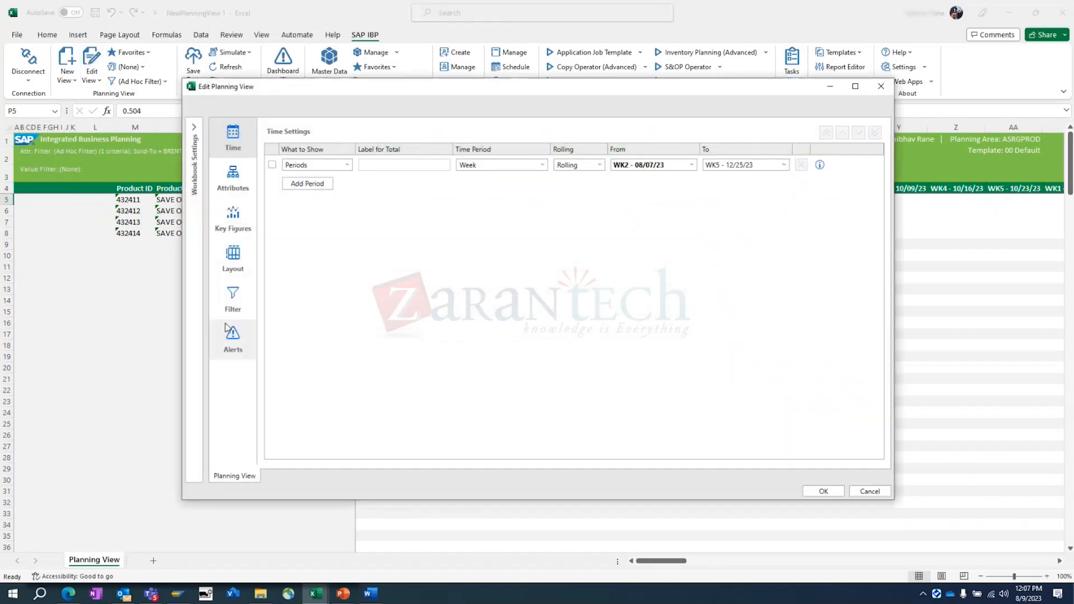
# - Change the Sold-To filter value to 4-C FOODS CORPORATION, apply it and dismiss the information message
pyautogui.click(233, 306)
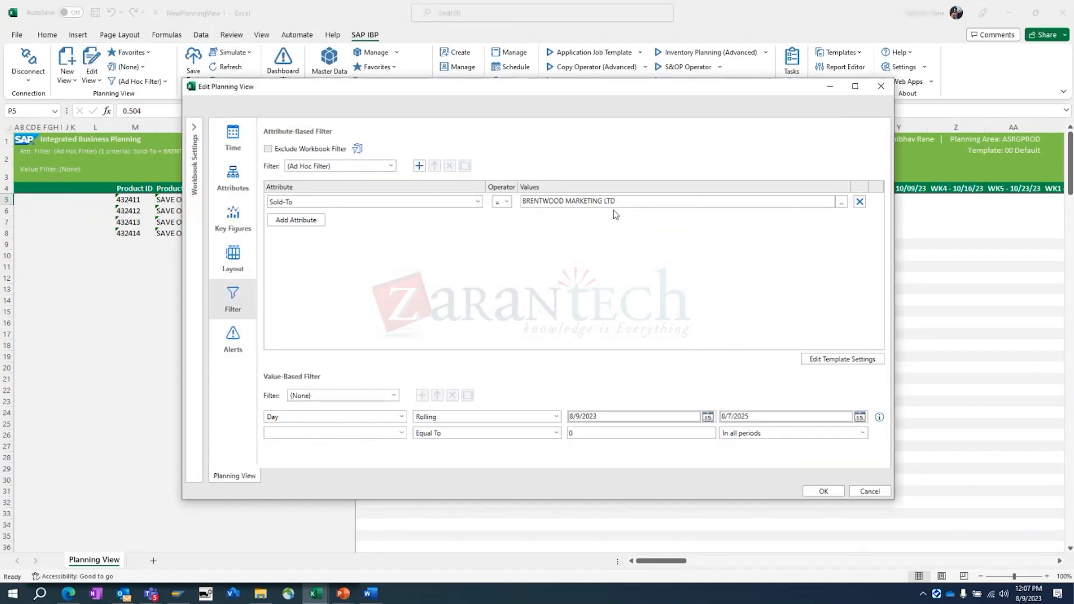
pyautogui.moveTo(620, 203); pyautogui.dragTo(518, 200)
pyautogui.write('4')
pyautogui.click(554, 224)
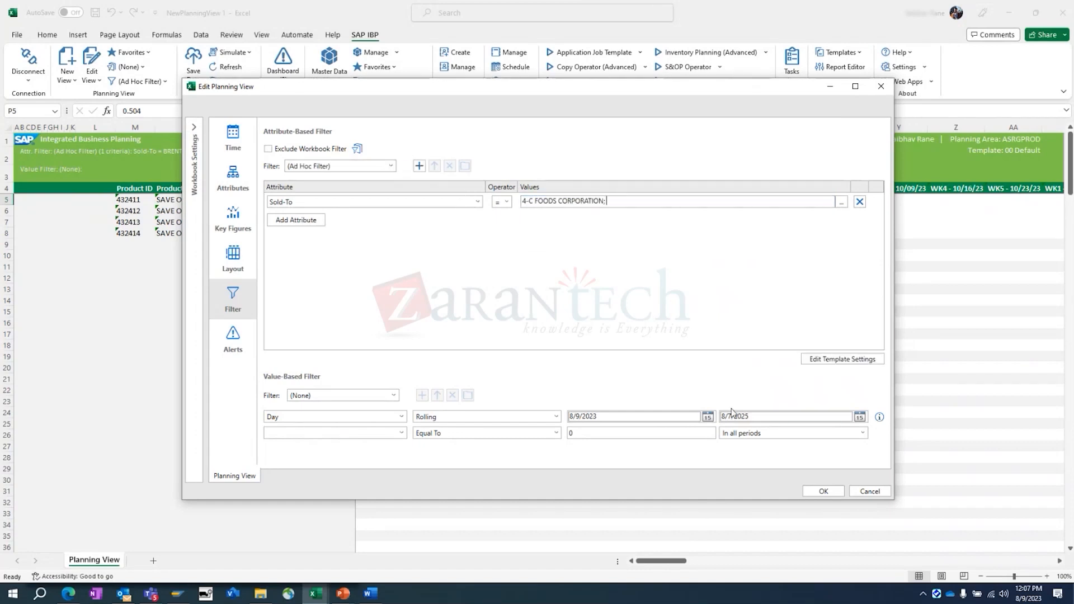
pyautogui.click(821, 490)
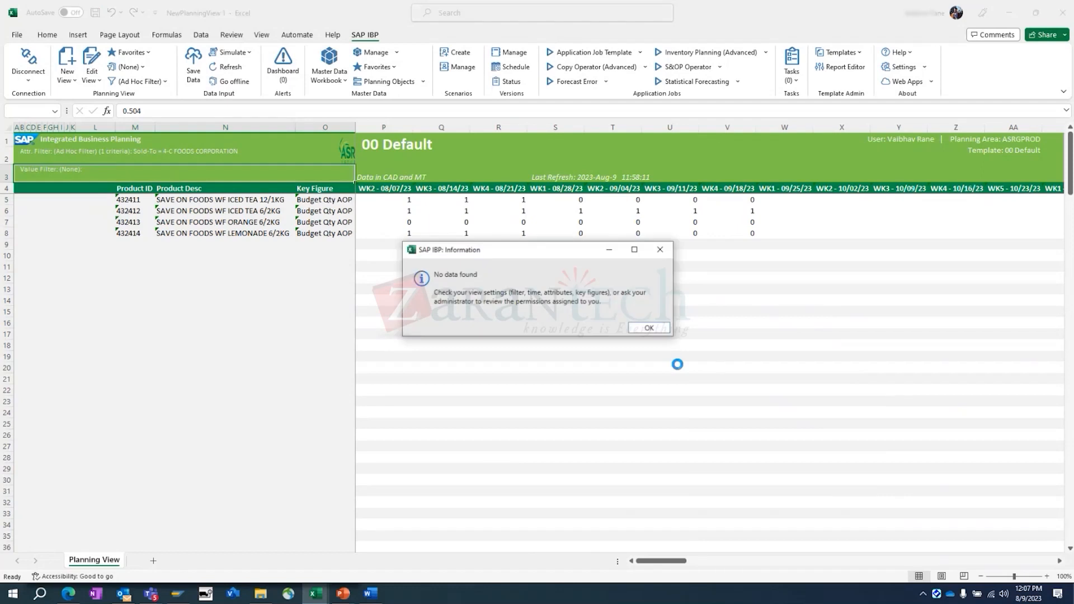
pyautogui.click(649, 328)
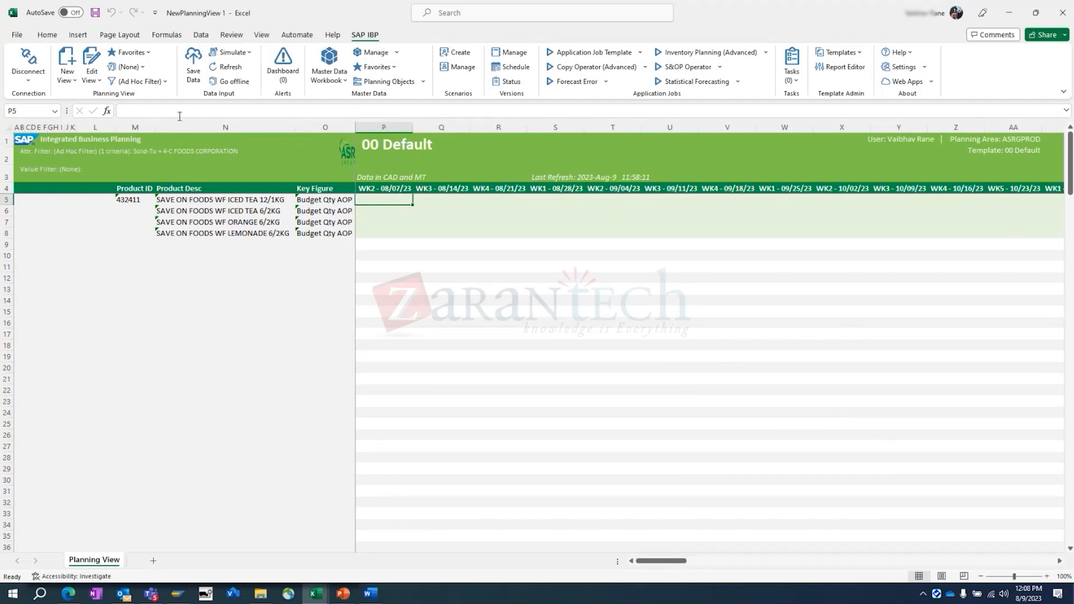
# - Reopen the planning view's filter settings to check the Sold-To criterion and start switching to another open window
pyautogui.click(96, 63)
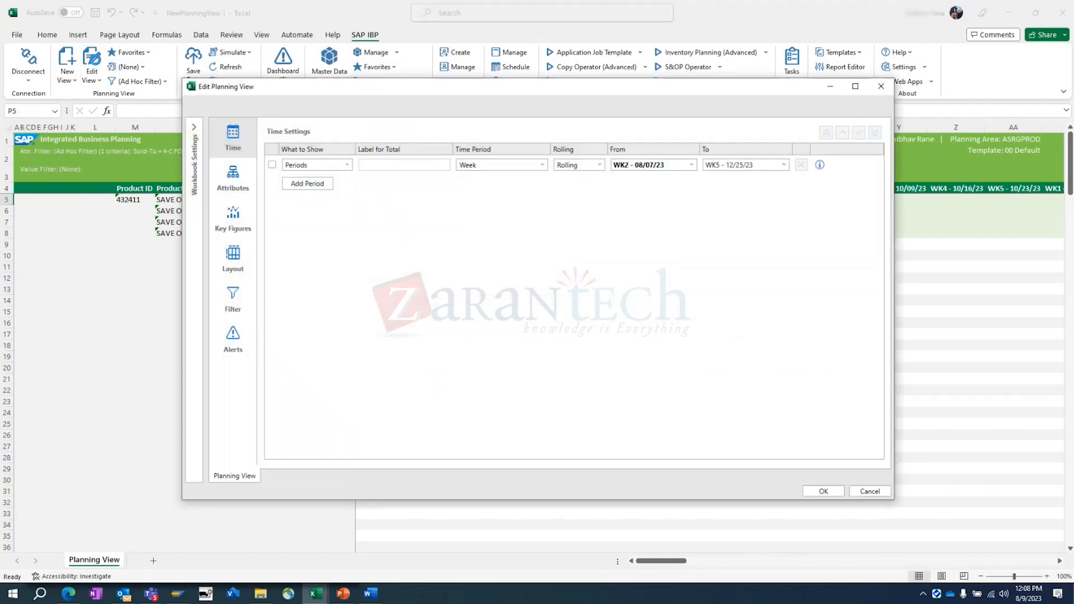
pyautogui.click(247, 296)
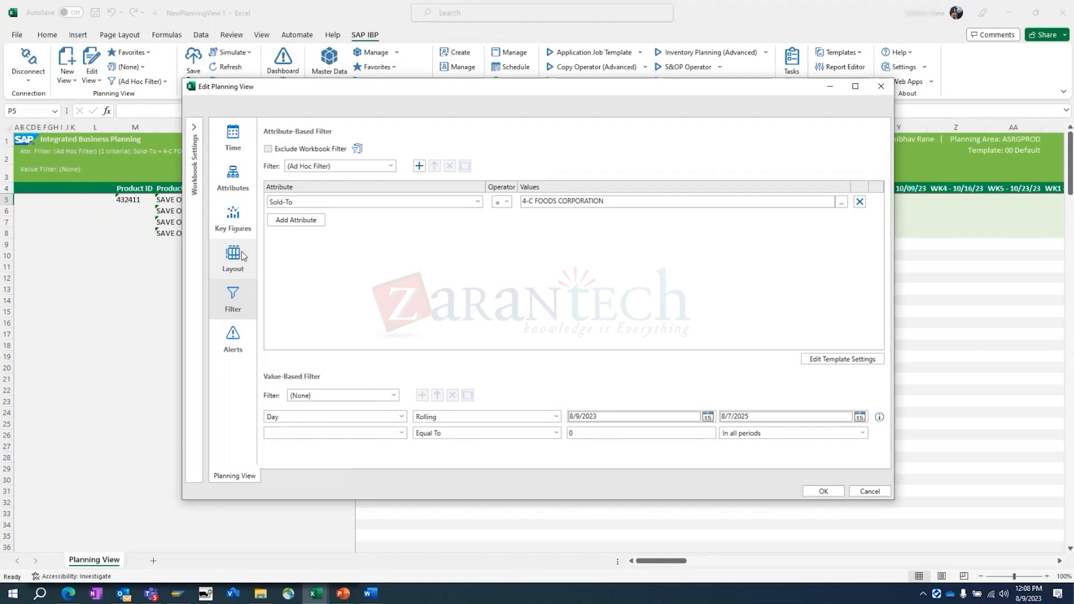
pyautogui.hotkey('alt', 'Tab')
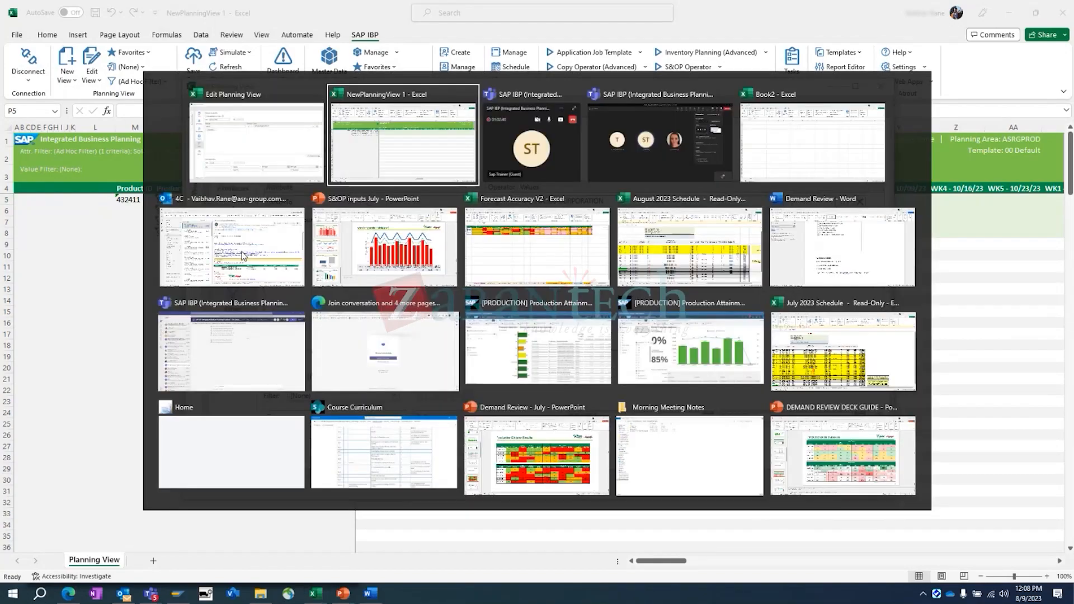
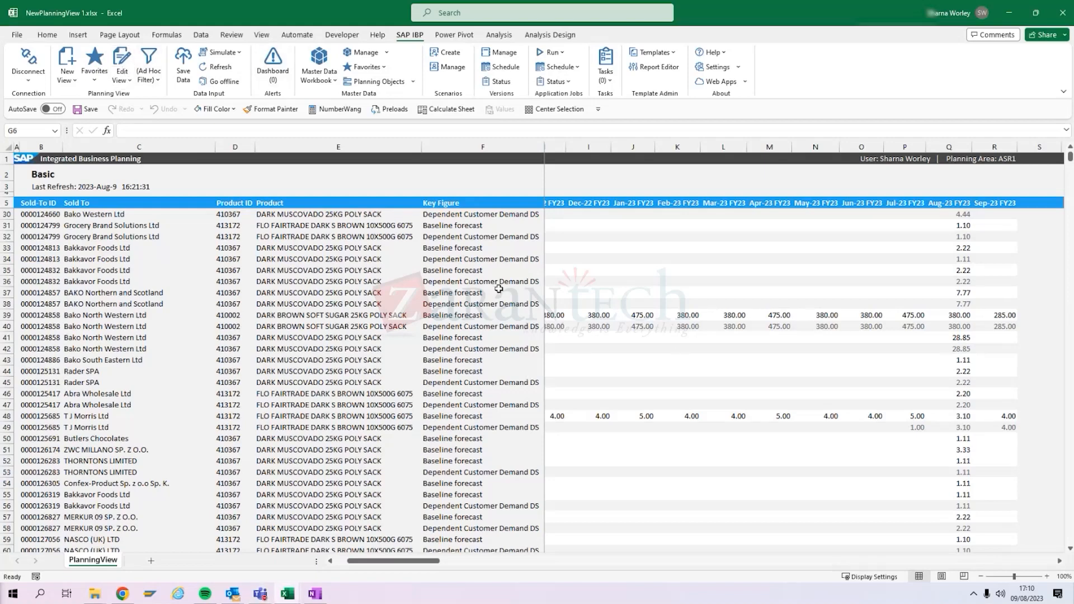
# - Add Sales Forecast Qty to the planning view's key figures between Baseline forecast and Dependent Customer Demand DS, and apply the change
pyautogui.click(124, 61)
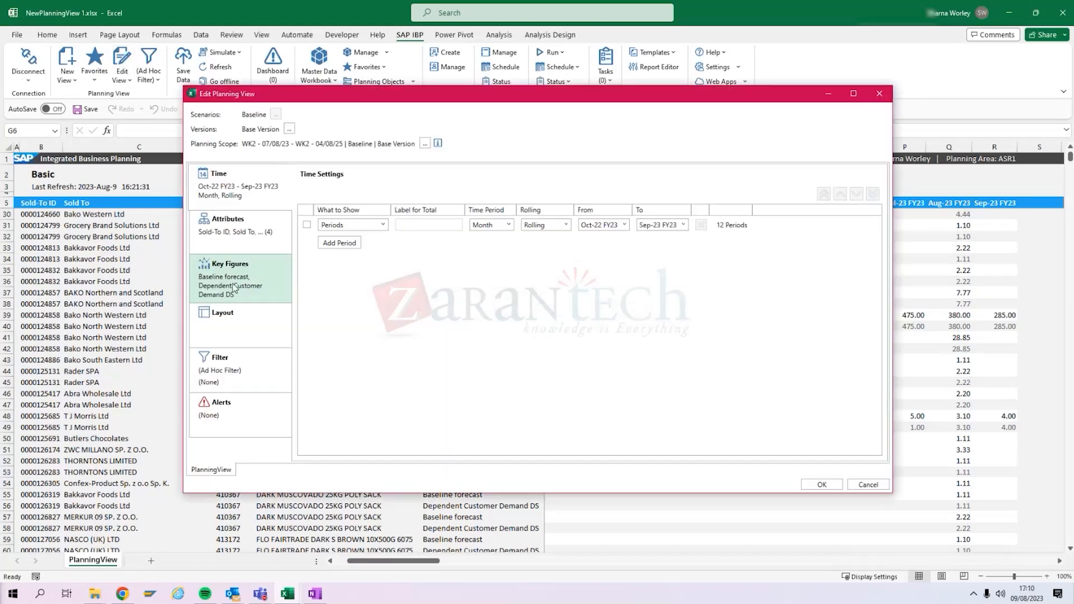
pyautogui.click(283, 285)
pyautogui.scroll(-10, 343, 359)
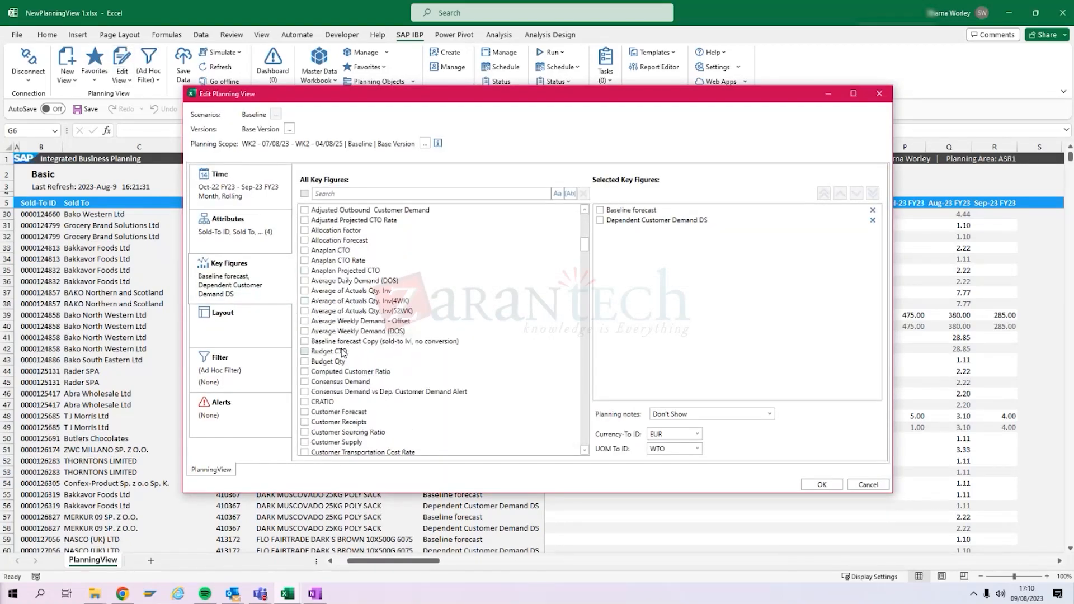
pyautogui.scroll(-15, 344, 371)
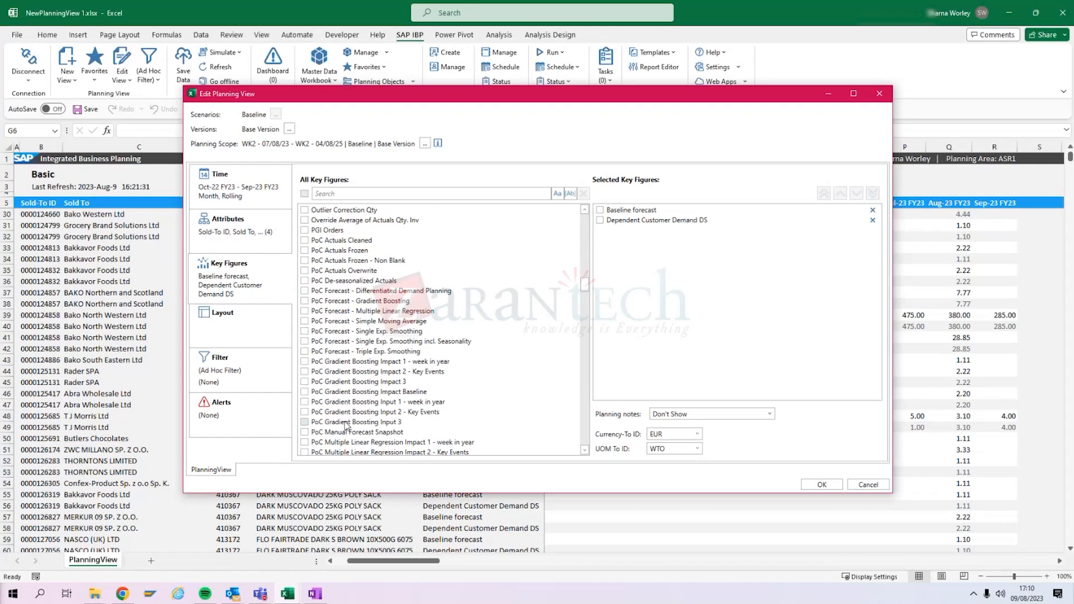
pyautogui.scroll(-10, 346, 426)
pyautogui.click(347, 230)
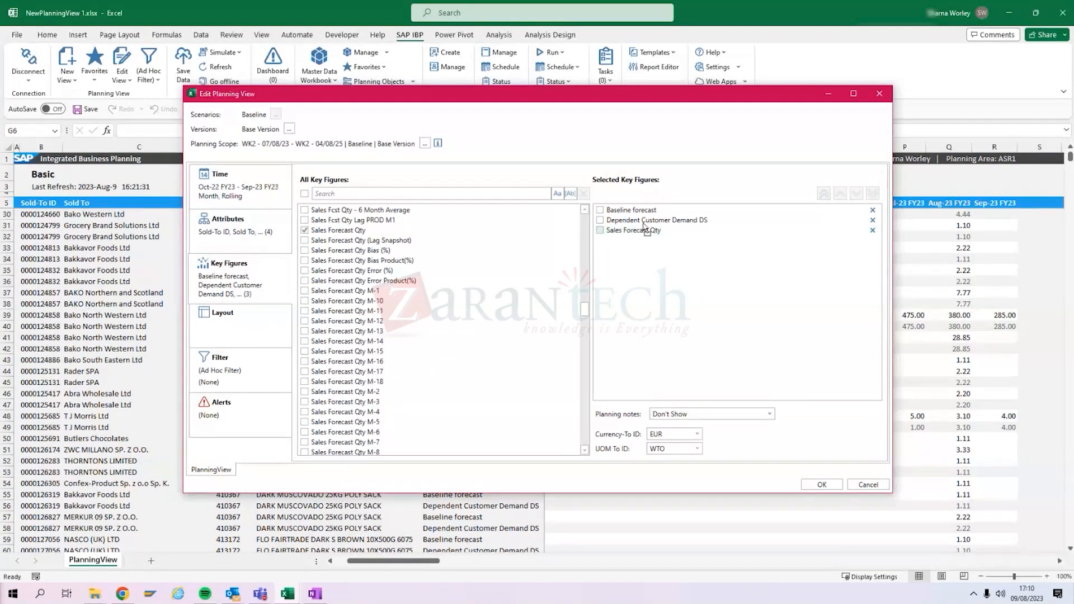
pyautogui.click(822, 485)
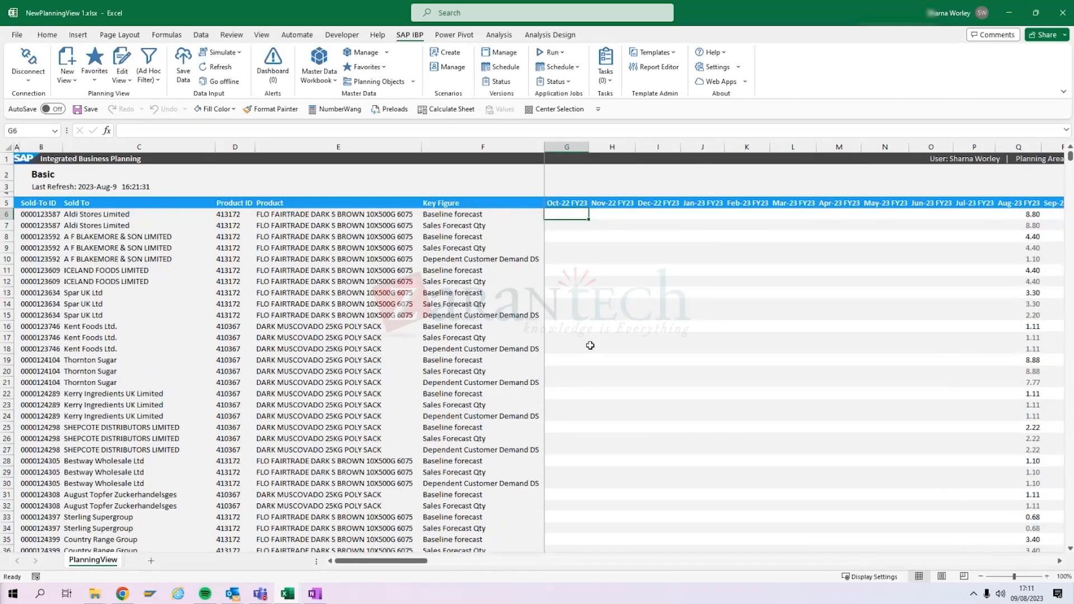
# - Compare Baseline forecast, Sales Forecast Qty and Dependent Customer Demand DS by customer and product across the months through Sep-23 FY23
pyautogui.scroll(-20, 991, 432)
pyautogui.scroll(9, 964, 454)
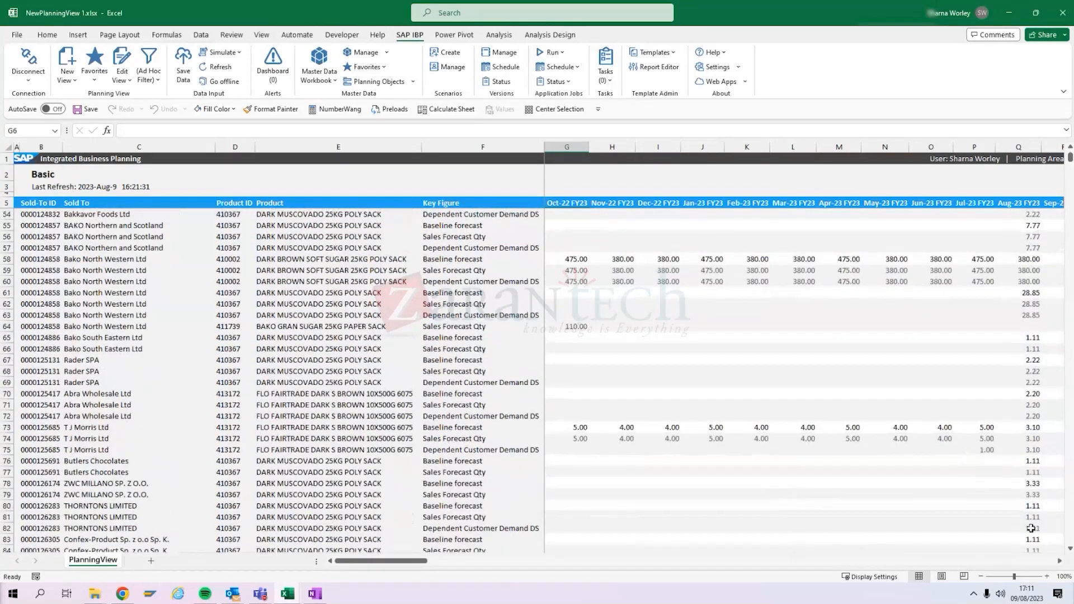
pyautogui.click(1060, 561)
pyautogui.click(1060, 562)
pyautogui.scroll(2, 974, 487)
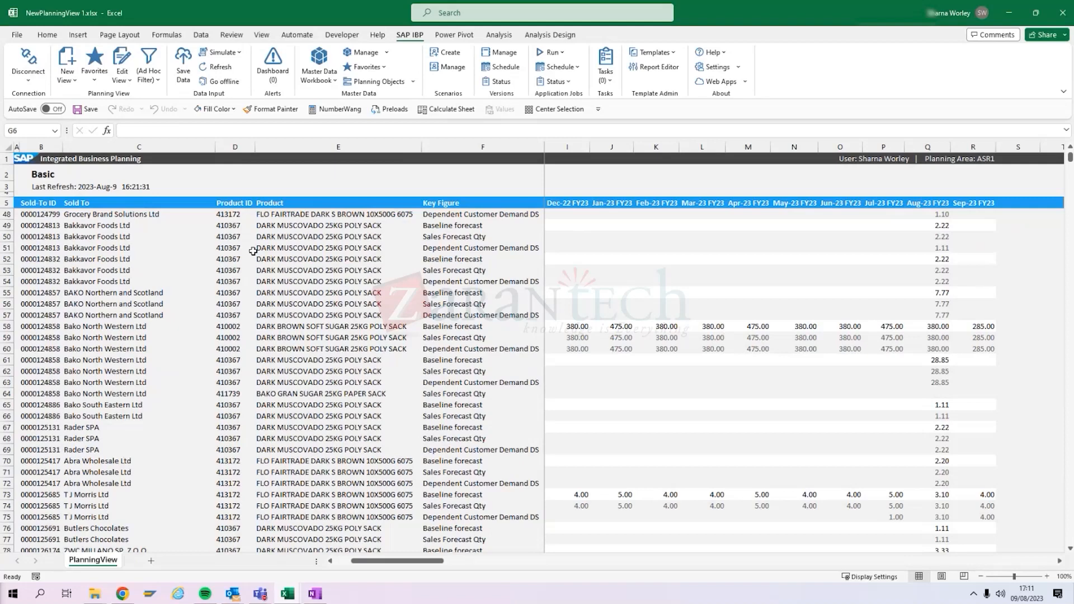
# - Reopen the planning view's settings to review the available key figures and the time settings, leaving without applying changes
pyautogui.click(122, 62)
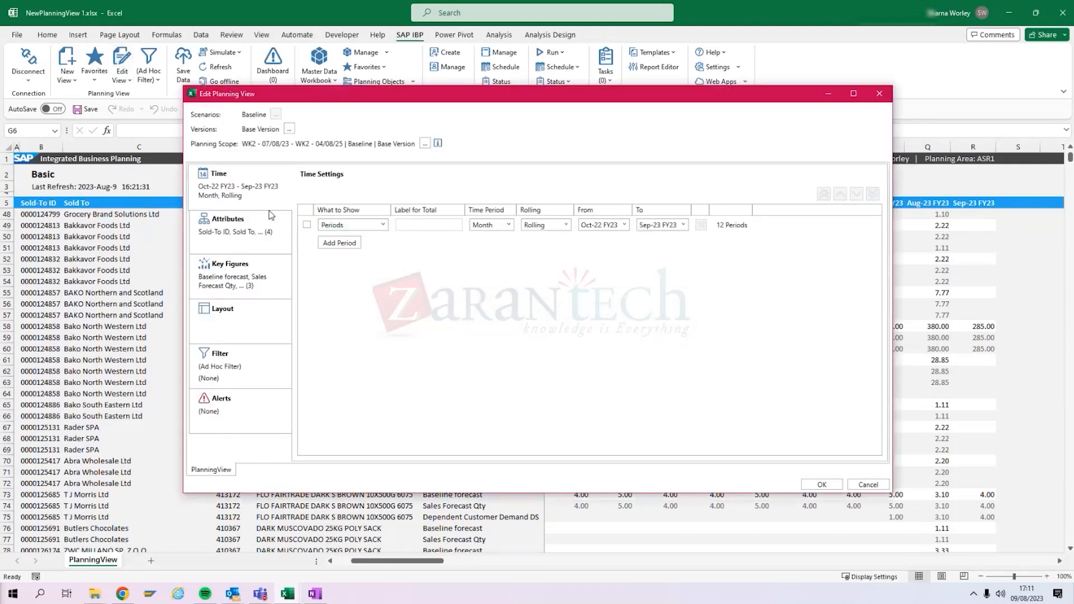
pyautogui.click(240, 274)
pyautogui.scroll(-5, 414, 313)
pyautogui.scroll(-10, 413, 325)
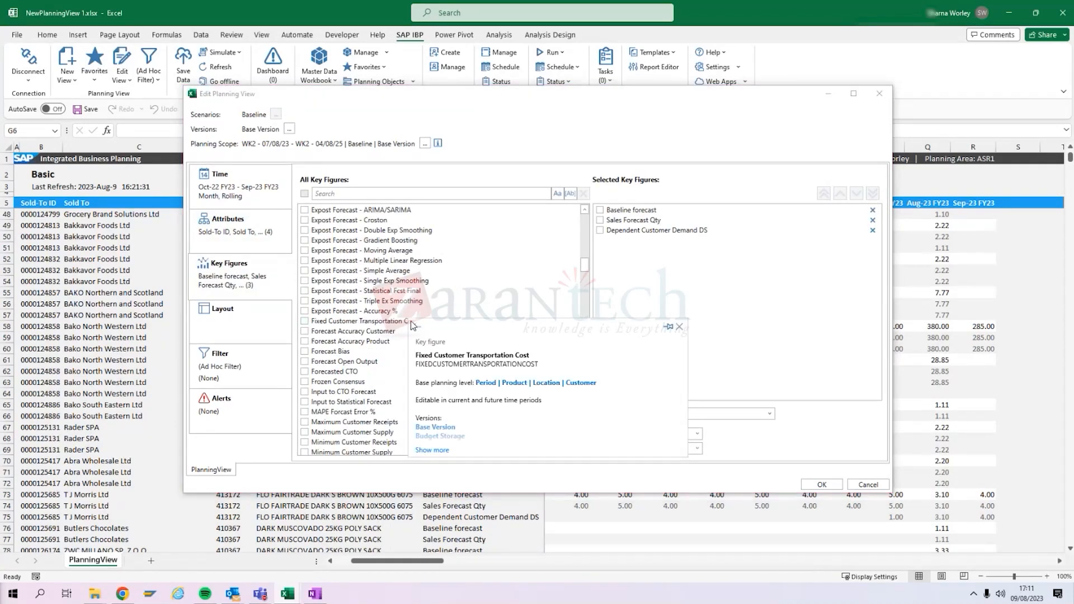
pyautogui.scroll(12, 442, 307)
pyautogui.click(269, 202)
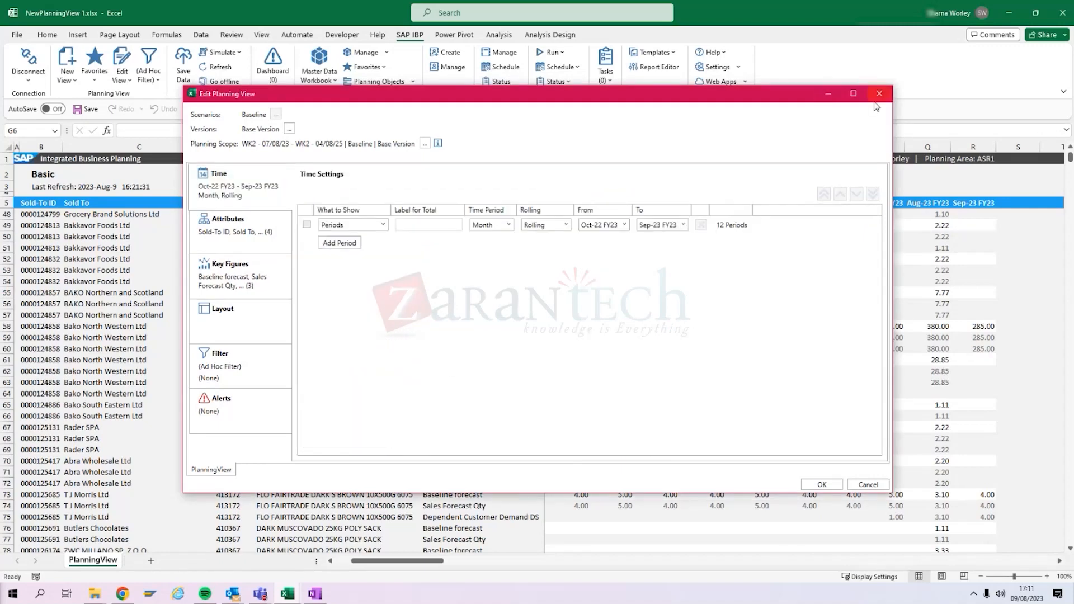
pyautogui.click(869, 485)
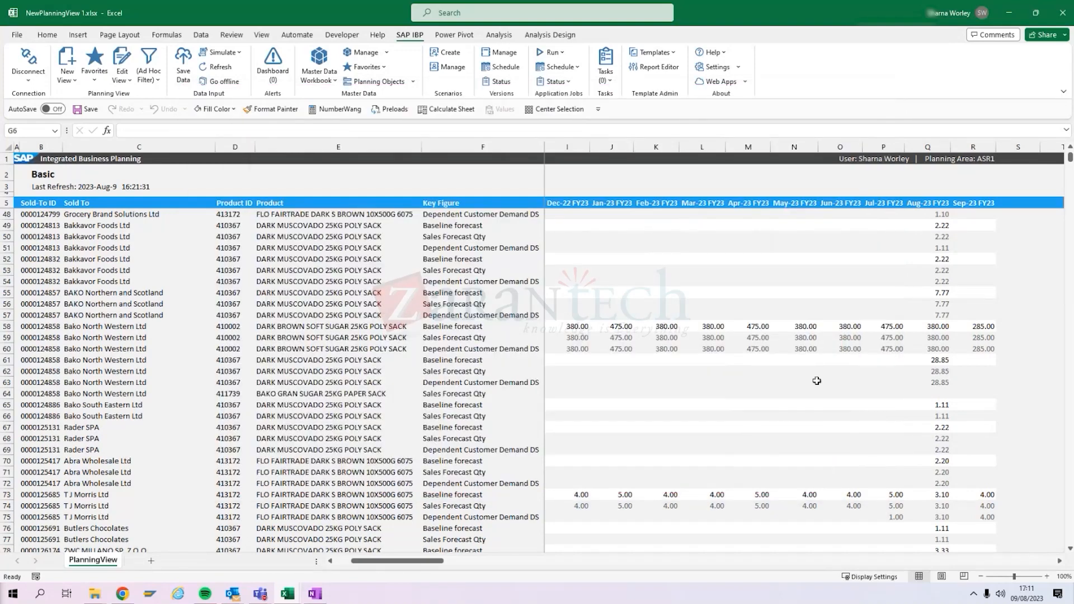
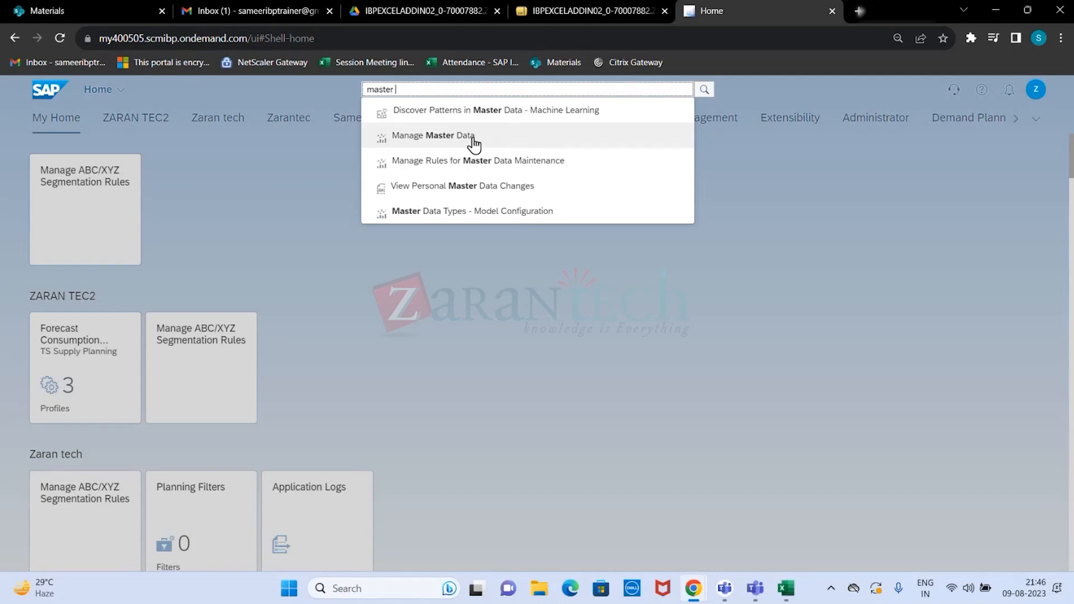
# - Open Manage Master Data, display the AGDPRODUCT product data and start a new item
pyautogui.click(453, 145)
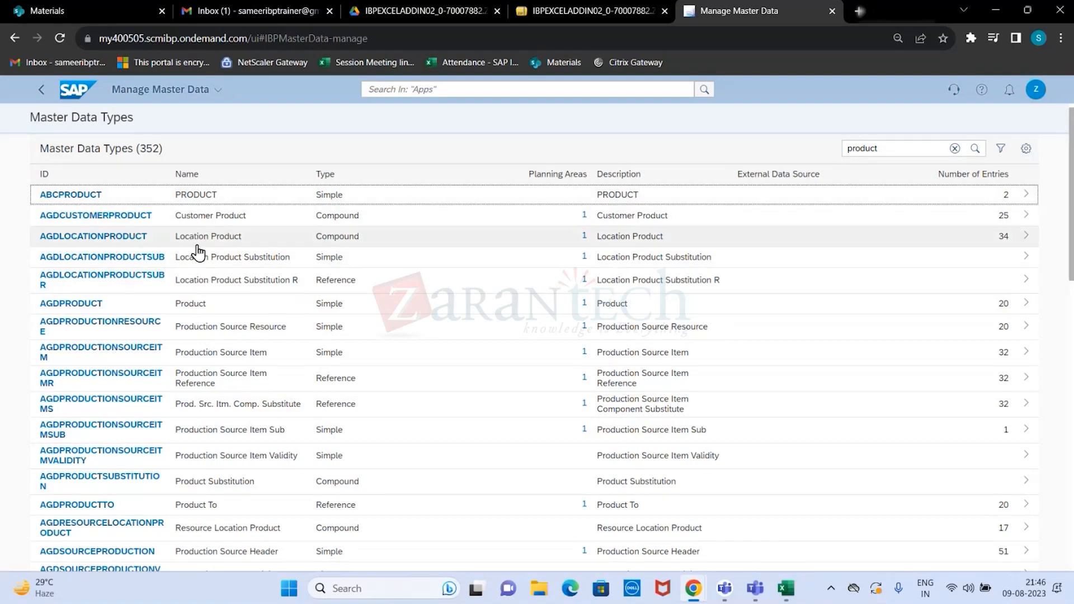
pyautogui.click(192, 311)
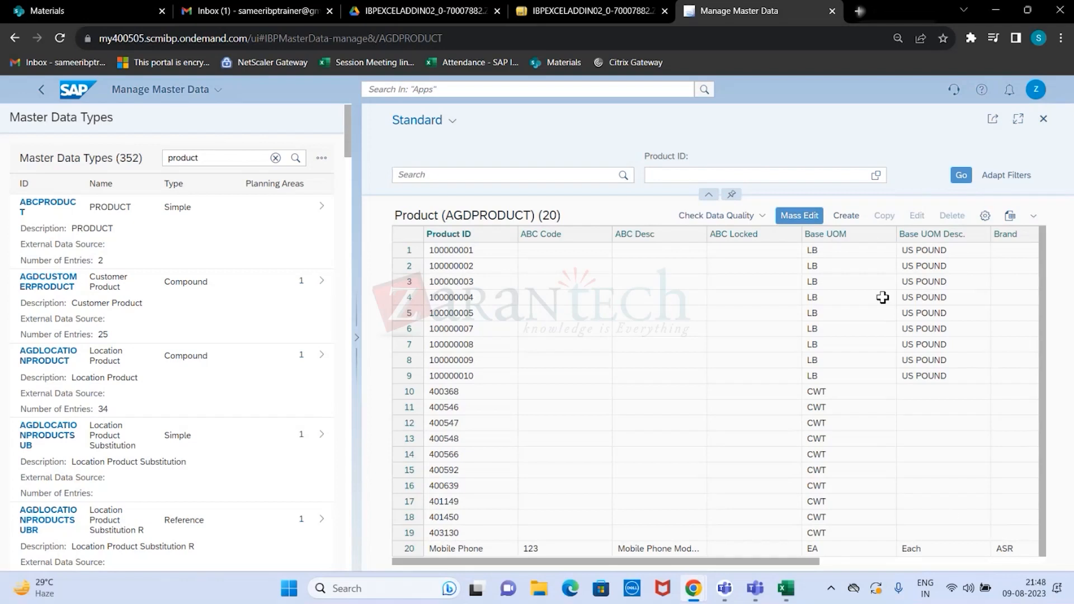
pyautogui.click(848, 216)
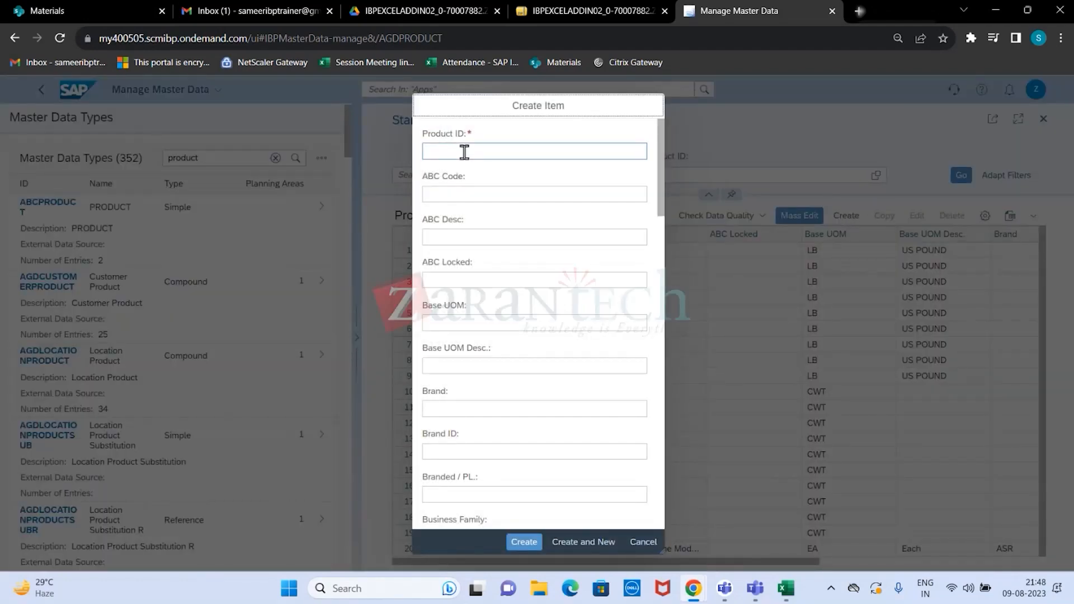
pyautogui.click(465, 152)
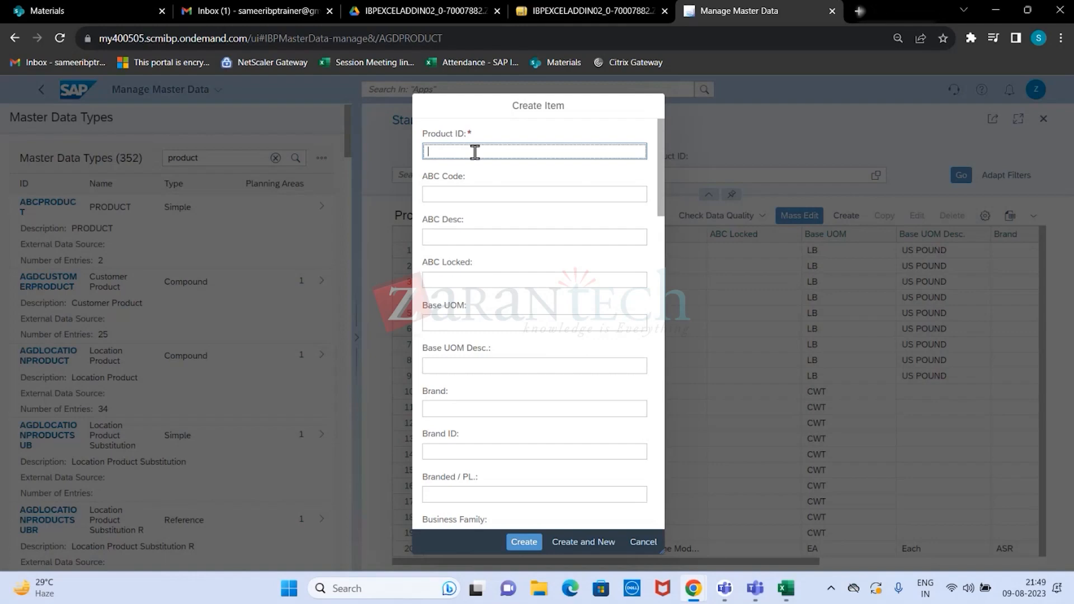
# - Enter iphone as the new item's Product ID, A as its ABC Code and A CLASS as its ABC Desc
pyautogui.write('iphone')
pyautogui.click(482, 196)
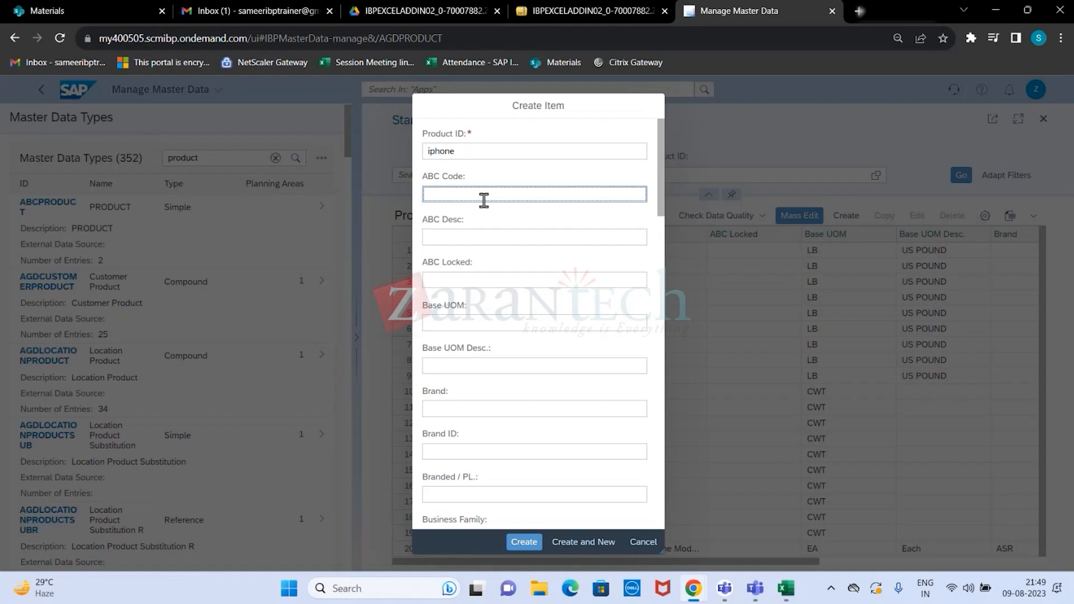
pyautogui.write('A')
pyautogui.click(492, 235)
pyautogui.write('A')
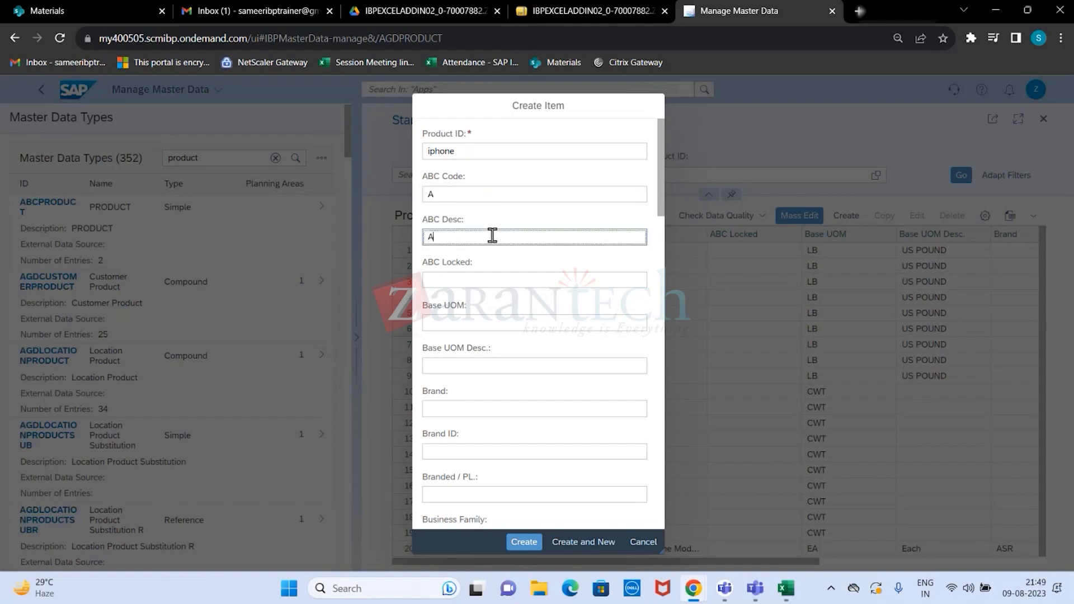
pyautogui.write(' CLASS')
# - Set the new product's Base UOM to LB and its Base UOM Desc. to POUNDS
pyautogui.click(477, 325)
pyautogui.write('LB')
pyautogui.click(475, 372)
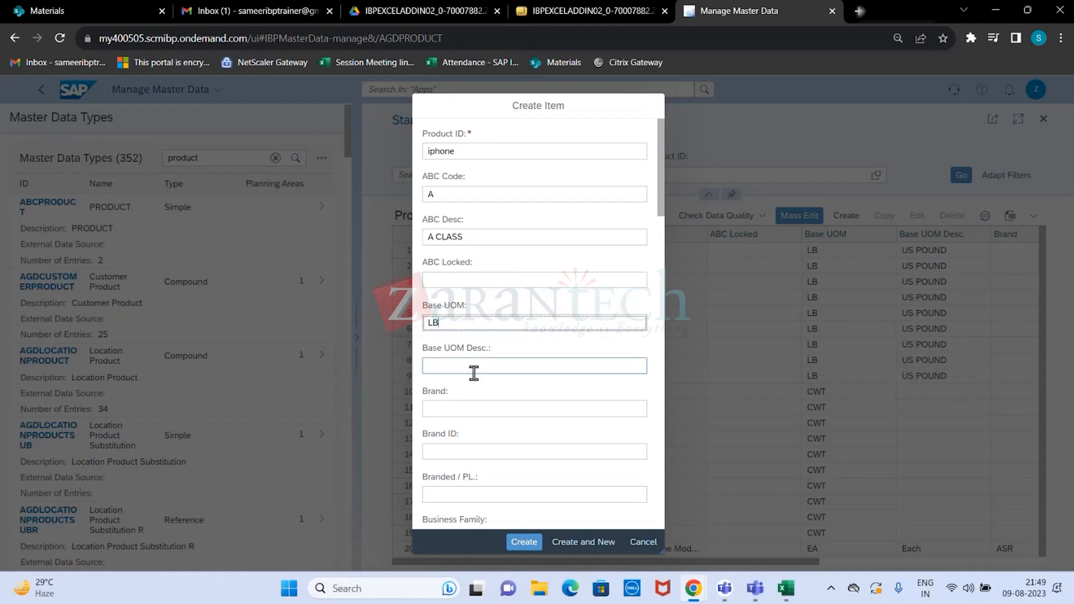
pyautogui.write('POU')
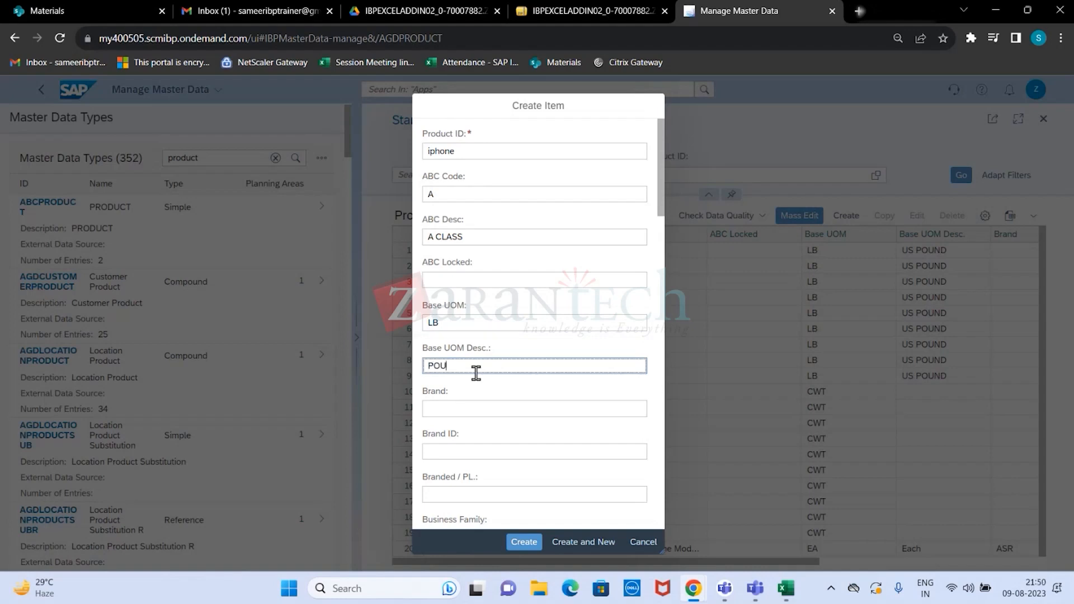
pyautogui.write('NDS')
pyautogui.click(499, 410)
pyautogui.click(480, 451)
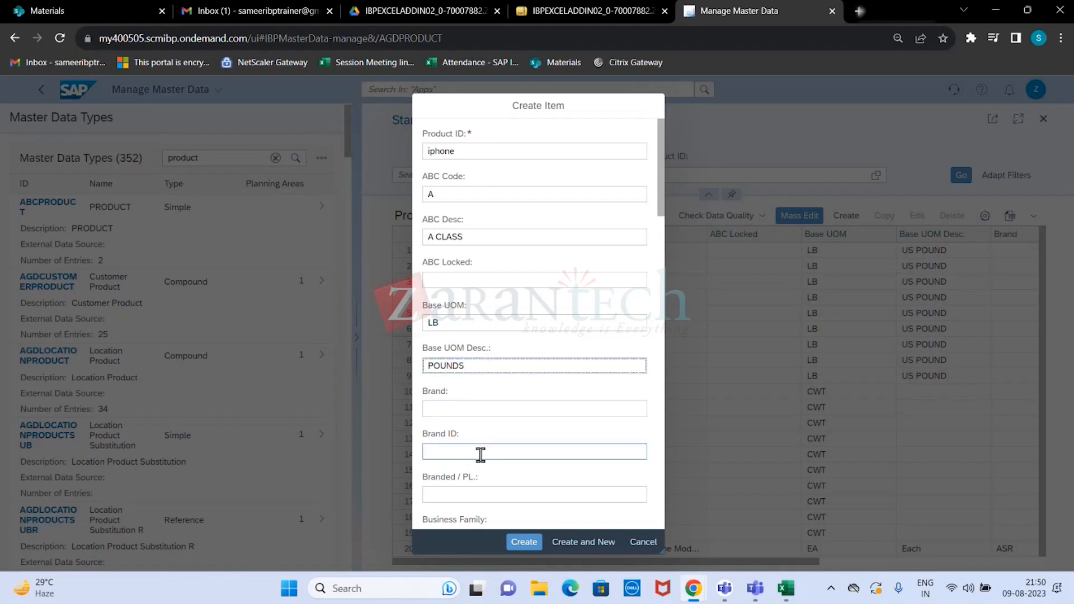
# - Enter Y as the product's XYZ Desc and create the item, leaving the other attributes empty
pyautogui.scroll(-5, 480, 451)
pyautogui.scroll(-10, 481, 455)
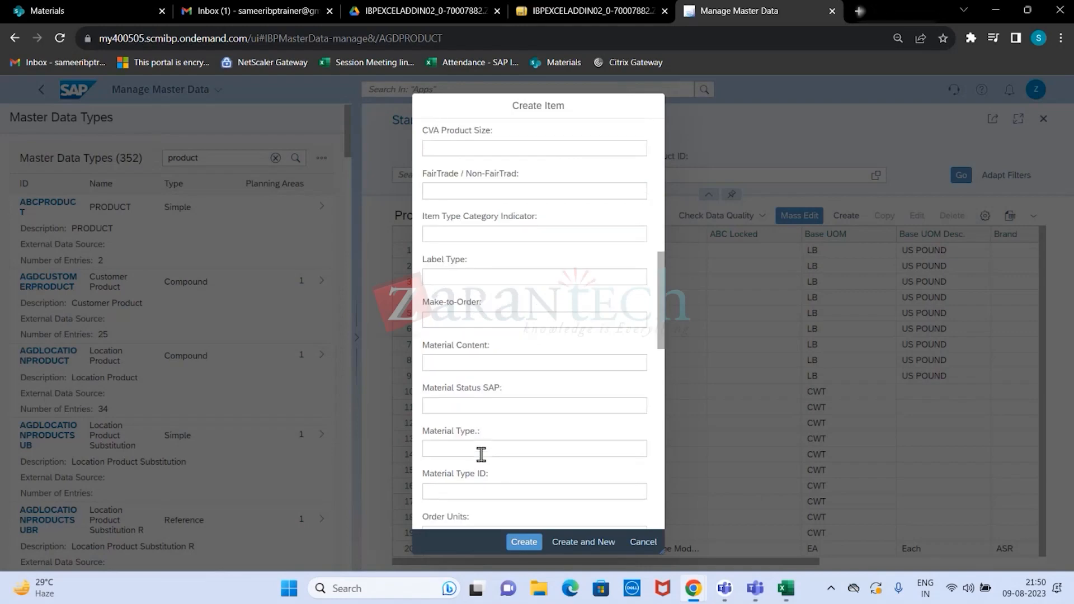
pyautogui.scroll(-8, 482, 454)
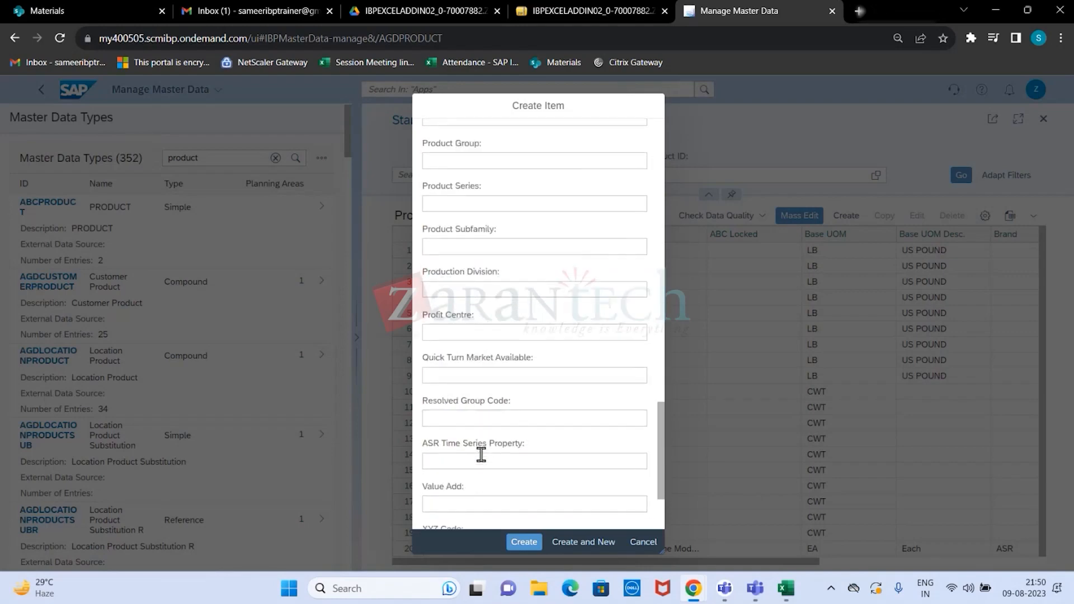
pyautogui.click(482, 462)
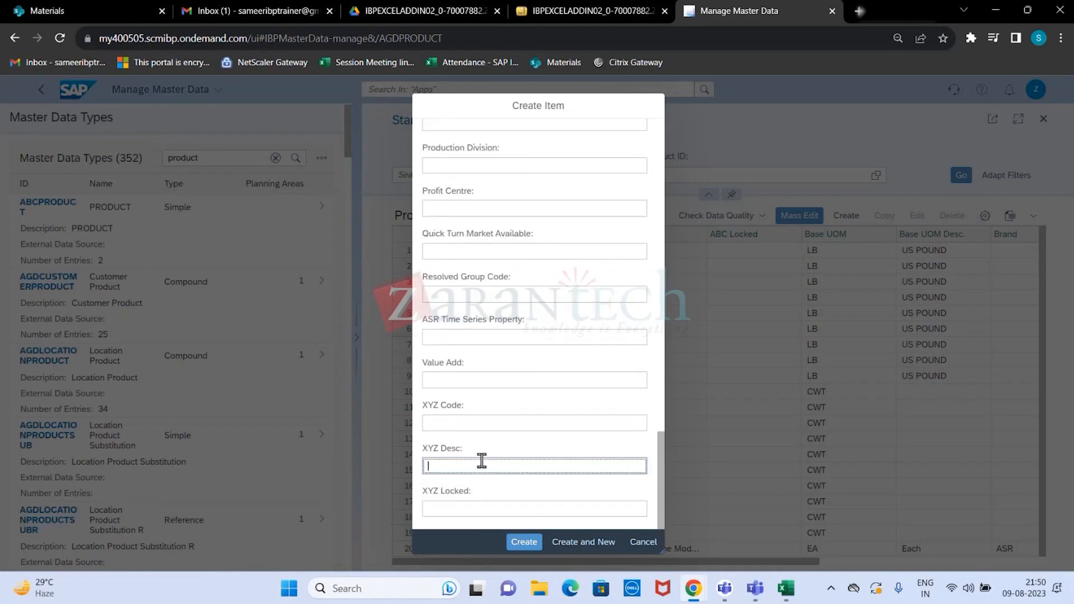
pyautogui.write('Y')
pyautogui.click(491, 379)
pyautogui.scroll(10, 487, 375)
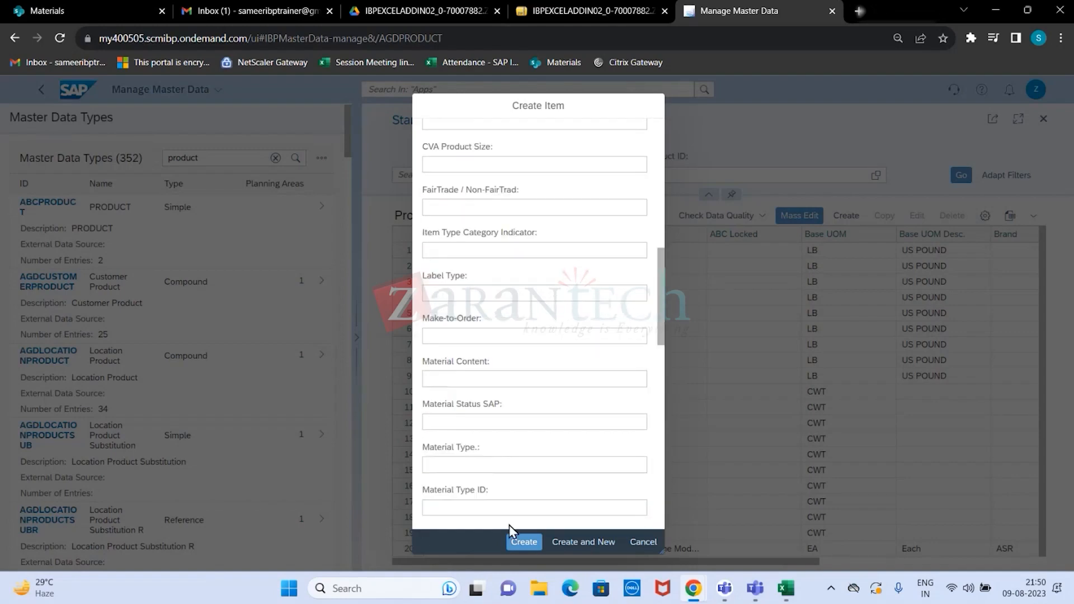
pyautogui.click(516, 543)
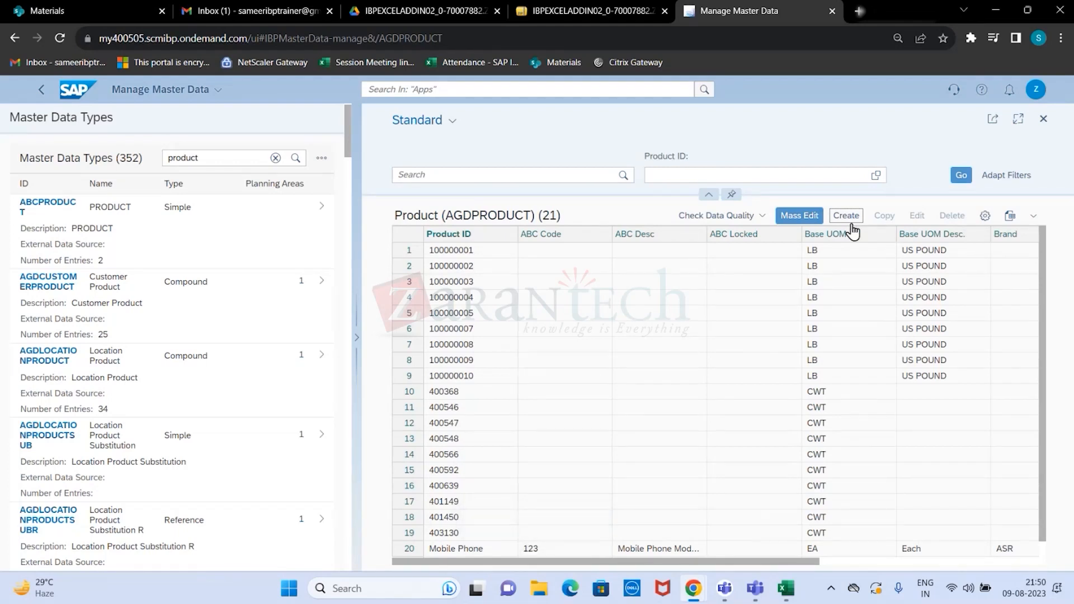
# - Review the product table's attribute columns and the fields of the blank creation form, leaving without creating another item
pyautogui.moveTo(474, 408); pyautogui.dragTo(1000, 410)
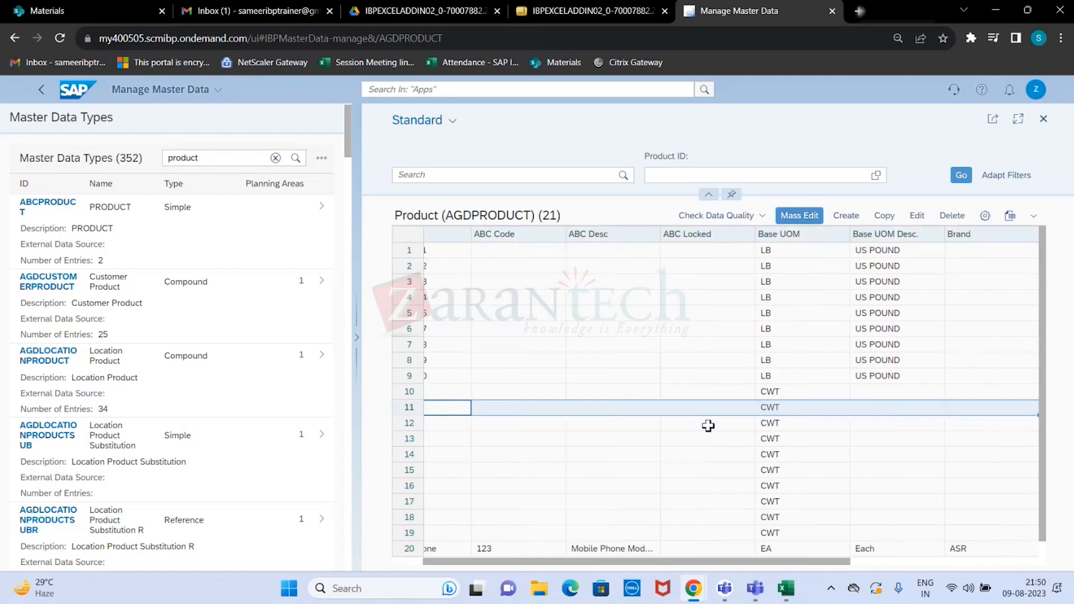
pyautogui.moveTo(764, 562); pyautogui.dragTo(618, 563)
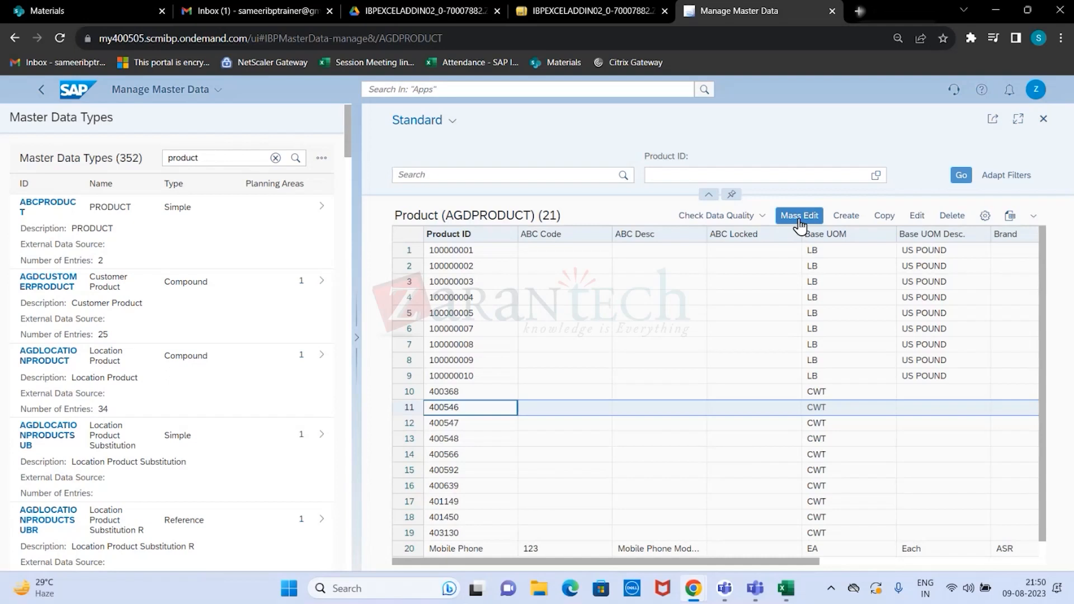
pyautogui.click(846, 216)
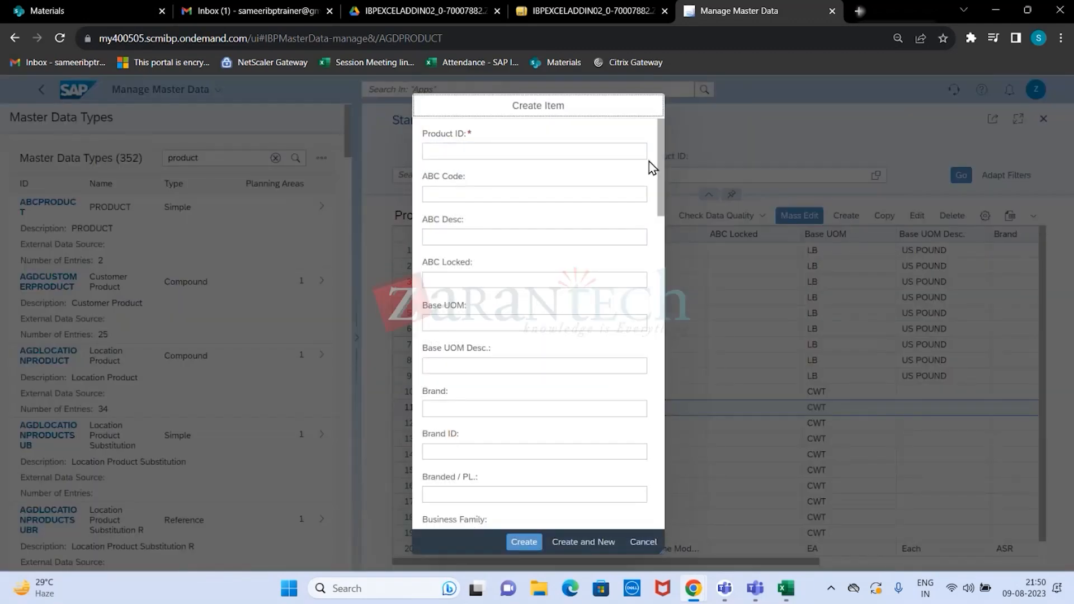
pyautogui.moveTo(664, 140)
pyautogui.mouseDown()
pyautogui.moveTo(672, 180)
pyautogui.moveTo(645, 498)
pyautogui.moveTo(643, 144)
pyautogui.mouseUp()
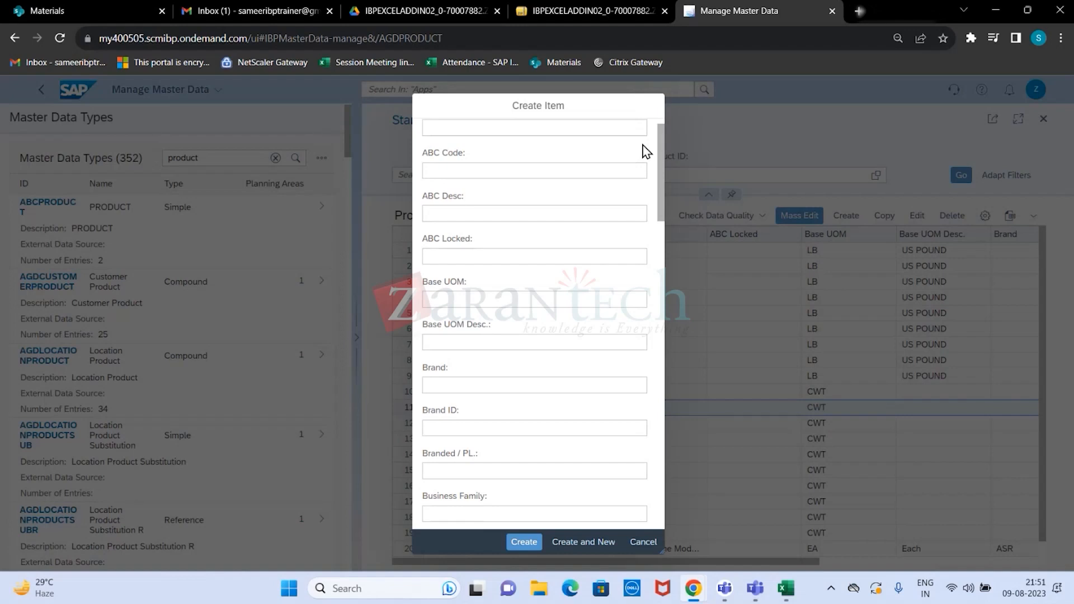
pyautogui.click(643, 541)
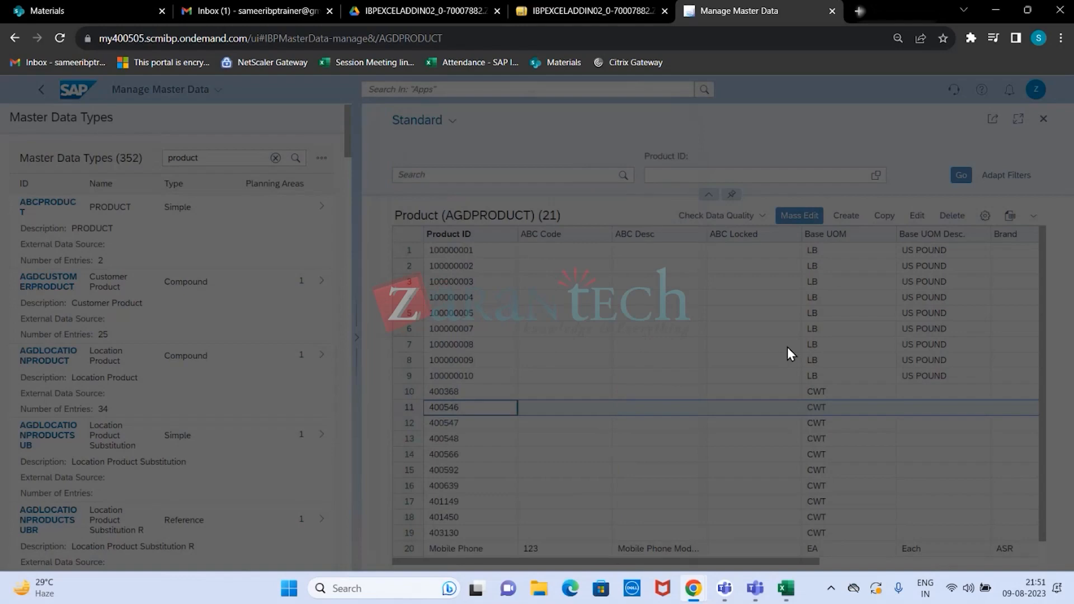
# - Open the product table for mass editing and mark the empty rows 22 to 25 below the iphone entry
pyautogui.click(795, 216)
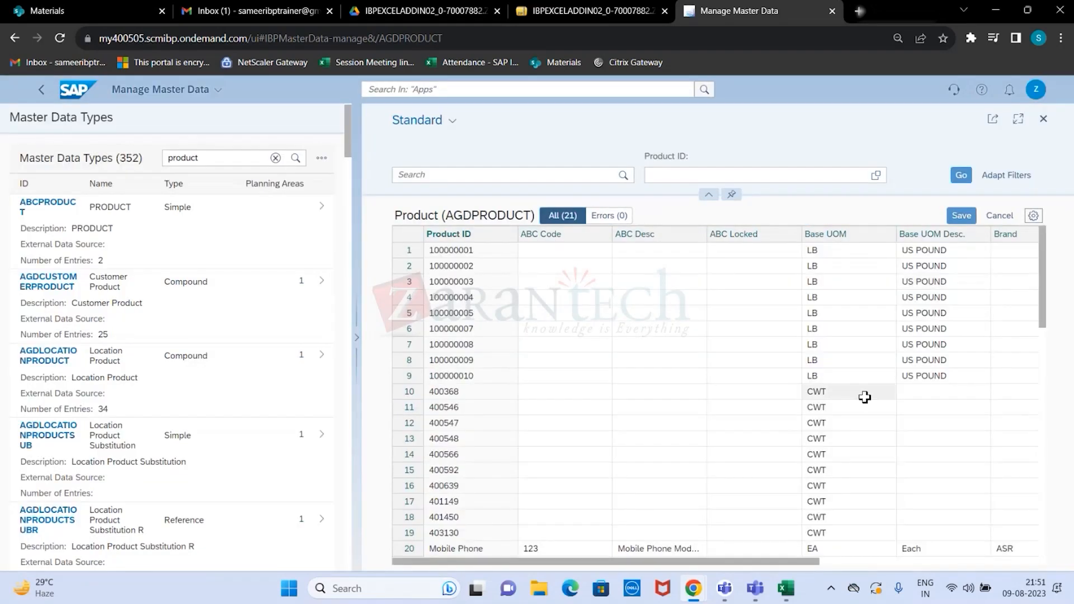
pyautogui.scroll(-5, 864, 397)
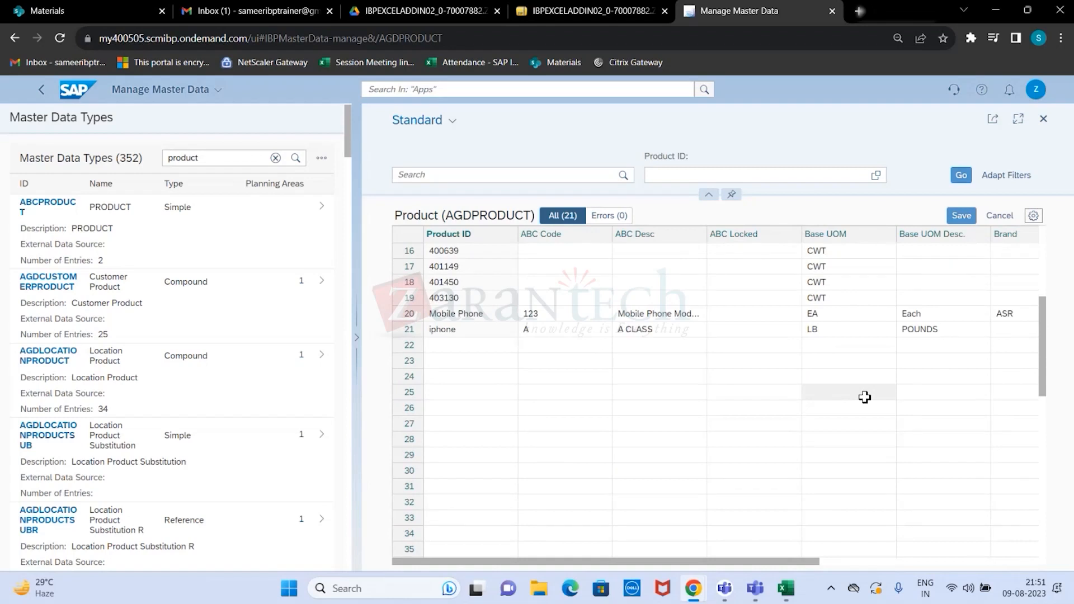
pyautogui.click(484, 347)
pyautogui.moveTo(484, 347); pyautogui.dragTo(1044, 358)
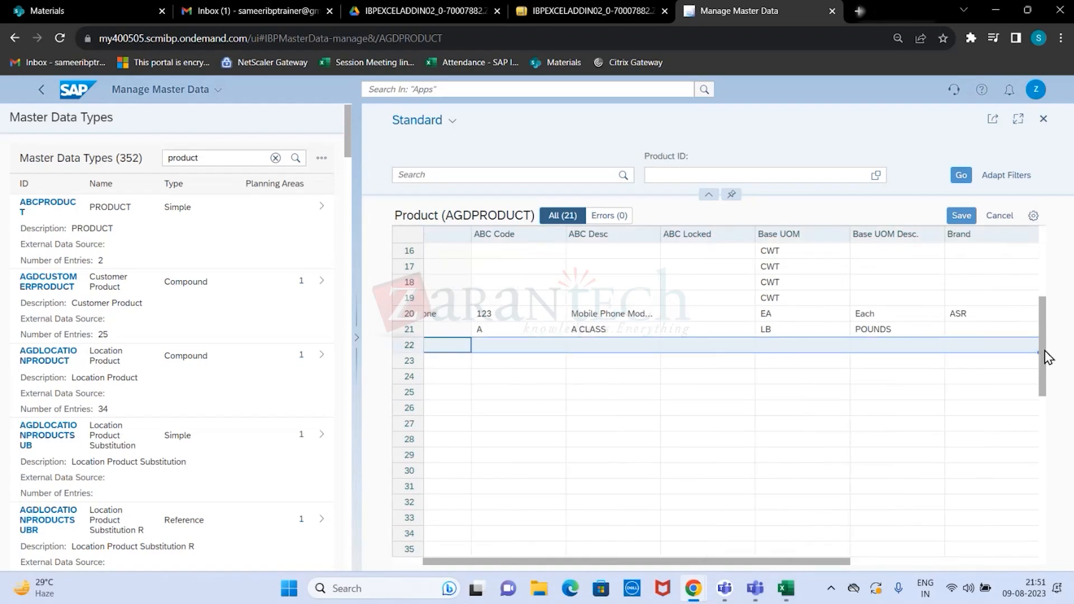
pyautogui.moveTo(1046, 351); pyautogui.dragTo(1025, 394)
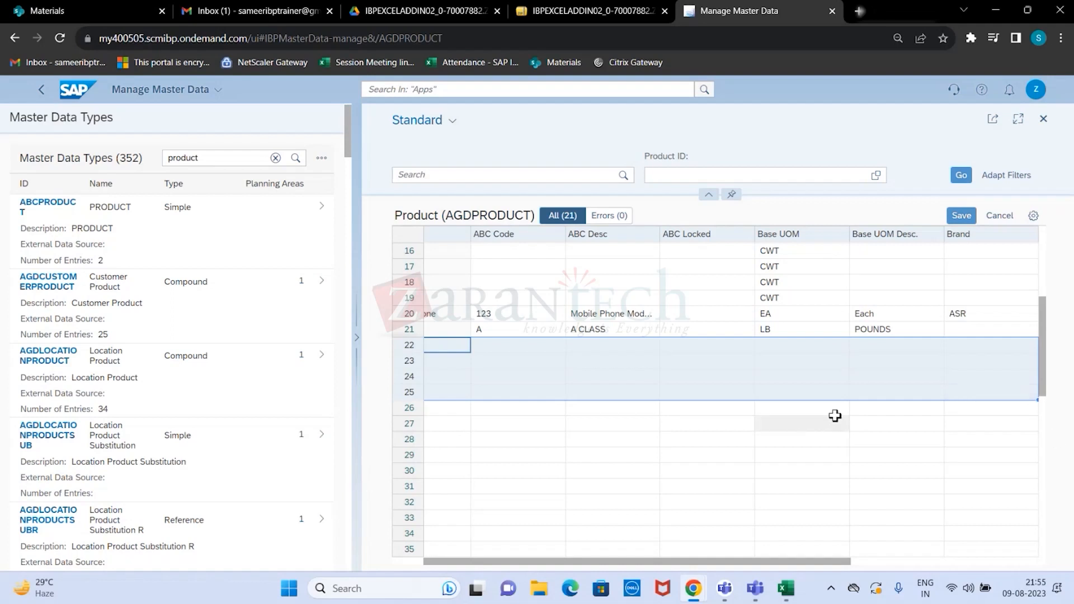
# - Check the iphone row in the mass edit table, try saving it, and mark the blank rows 22 to 29
pyautogui.moveTo(566, 562); pyautogui.dragTo(445, 568)
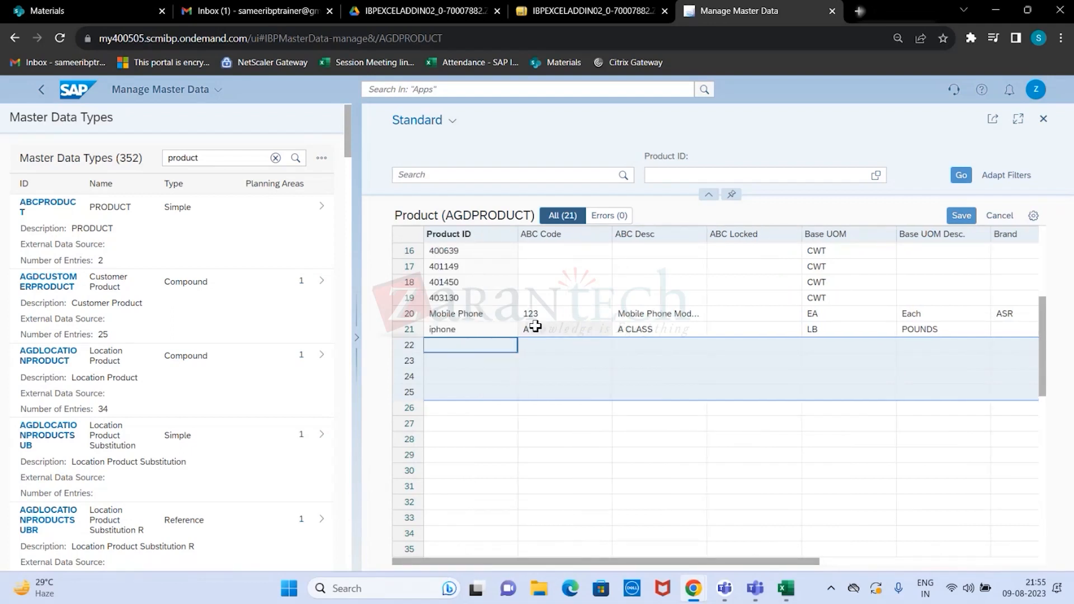
pyautogui.moveTo(456, 331); pyautogui.dragTo(1003, 328)
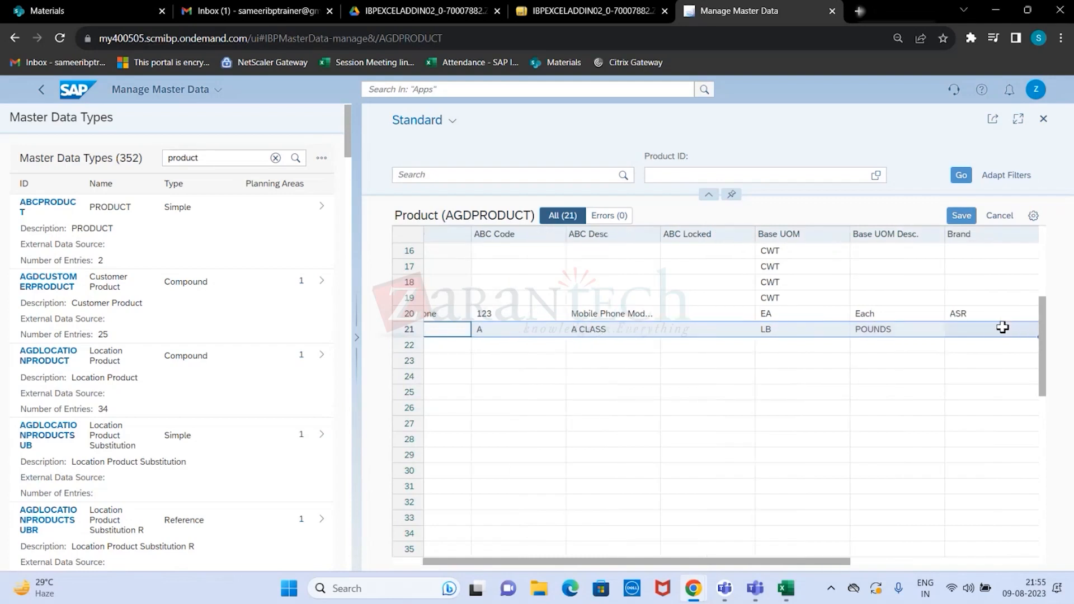
pyautogui.click(958, 220)
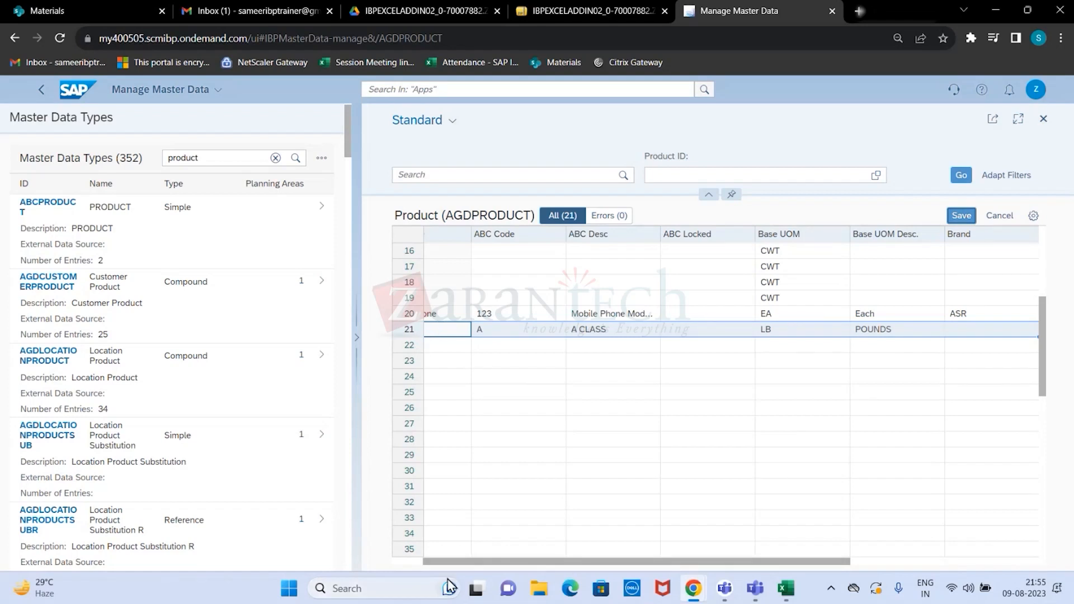
pyautogui.moveTo(451, 566); pyautogui.dragTo(412, 568)
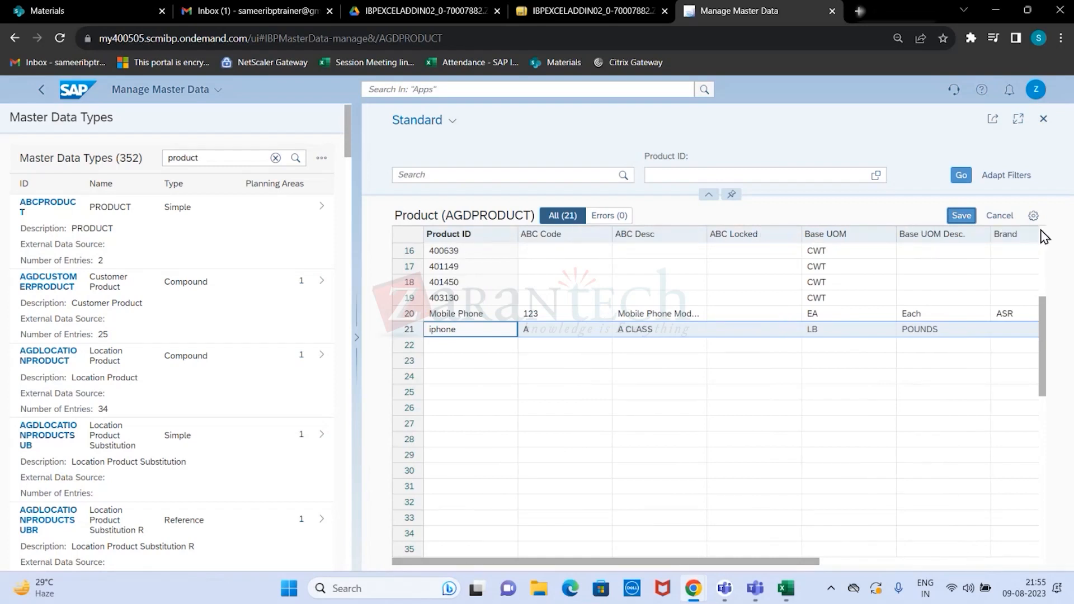
pyautogui.moveTo(457, 351); pyautogui.dragTo(973, 460)
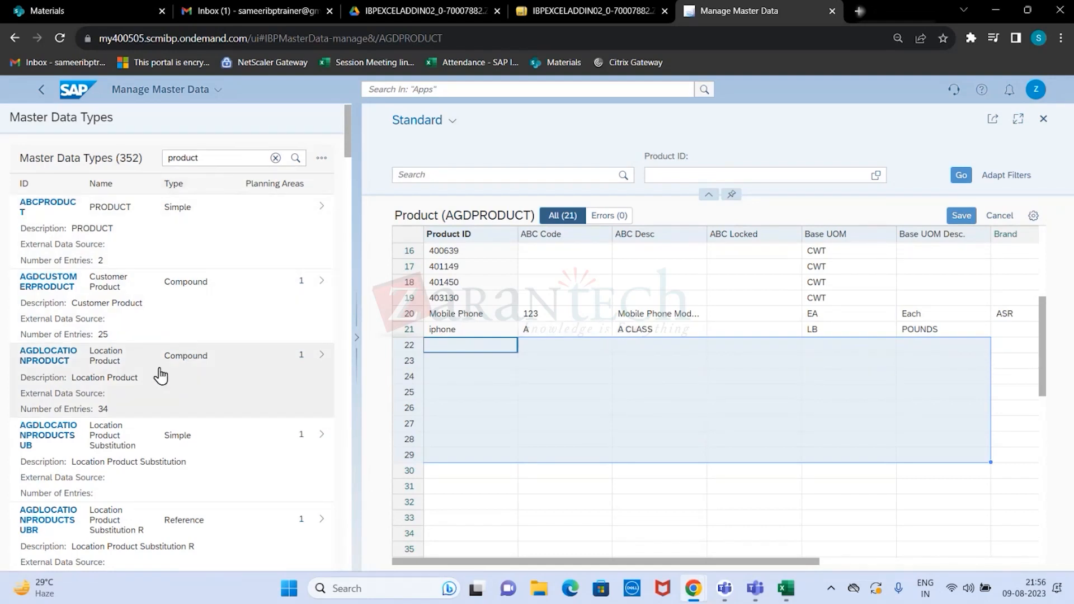
# - Open the Location Product (AGDLOCATIONPRODUCT) data and review the fields of its creation form, cancelling without creating an item
pyautogui.click(102, 365)
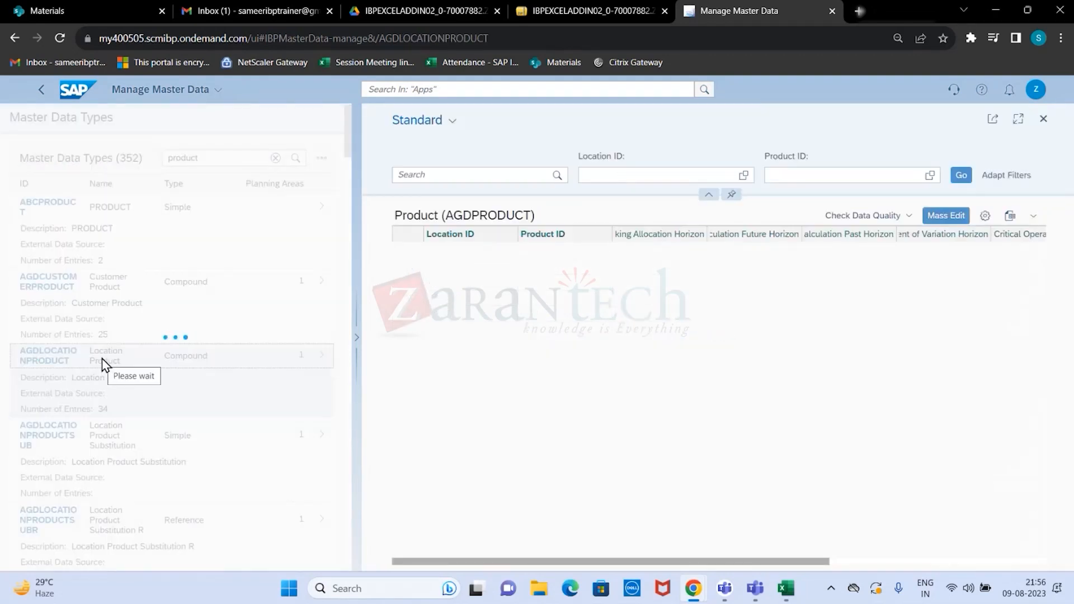
pyautogui.click(846, 219)
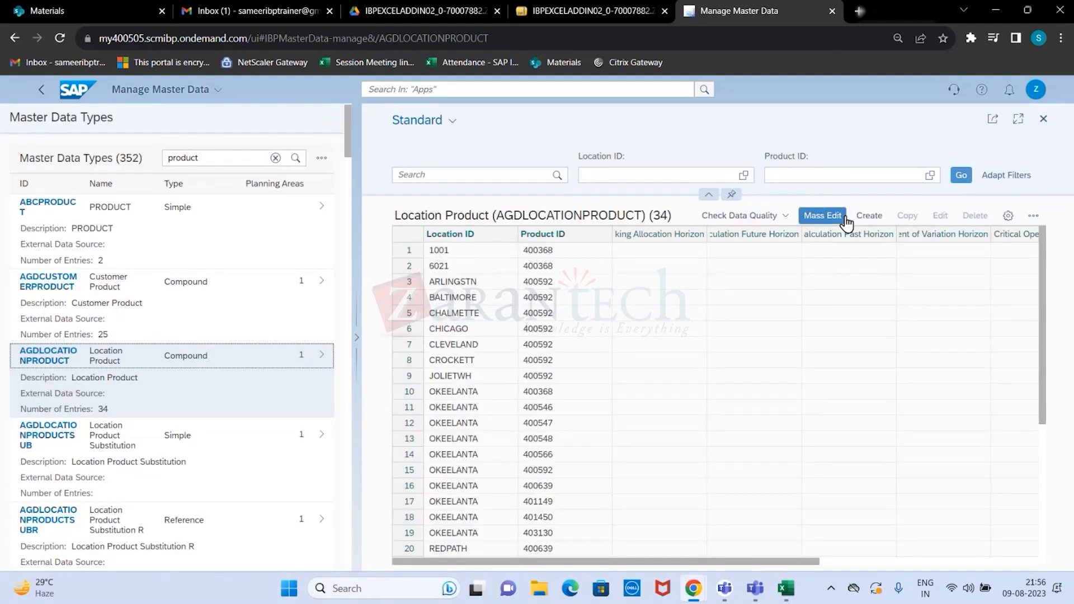
pyautogui.click(865, 223)
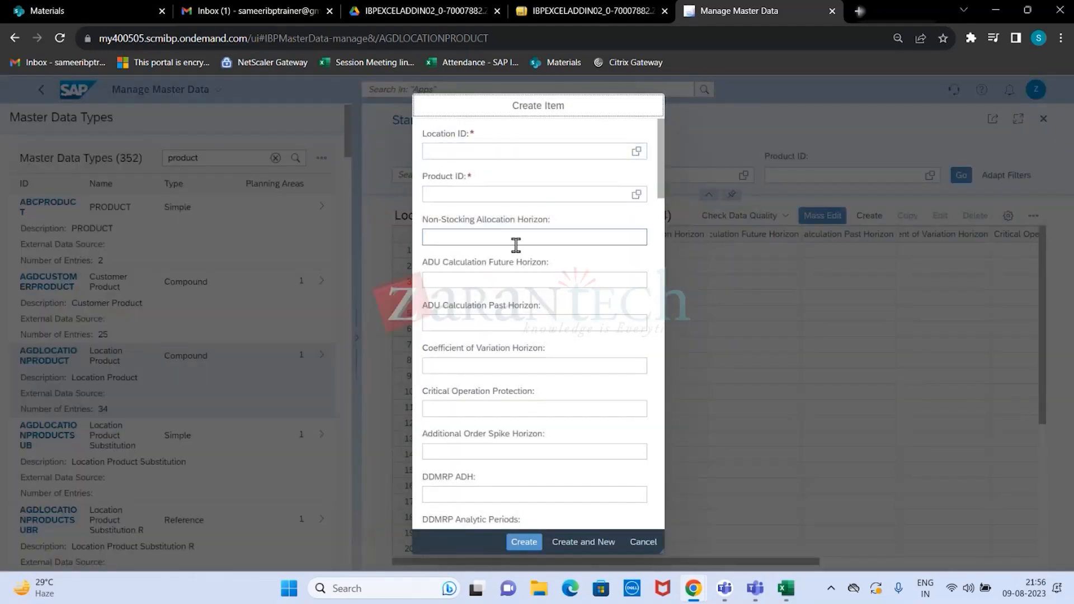
pyautogui.moveTo(662, 133)
pyautogui.mouseDown()
pyautogui.moveTo(661, 411)
pyautogui.moveTo(666, 137)
pyautogui.mouseUp()
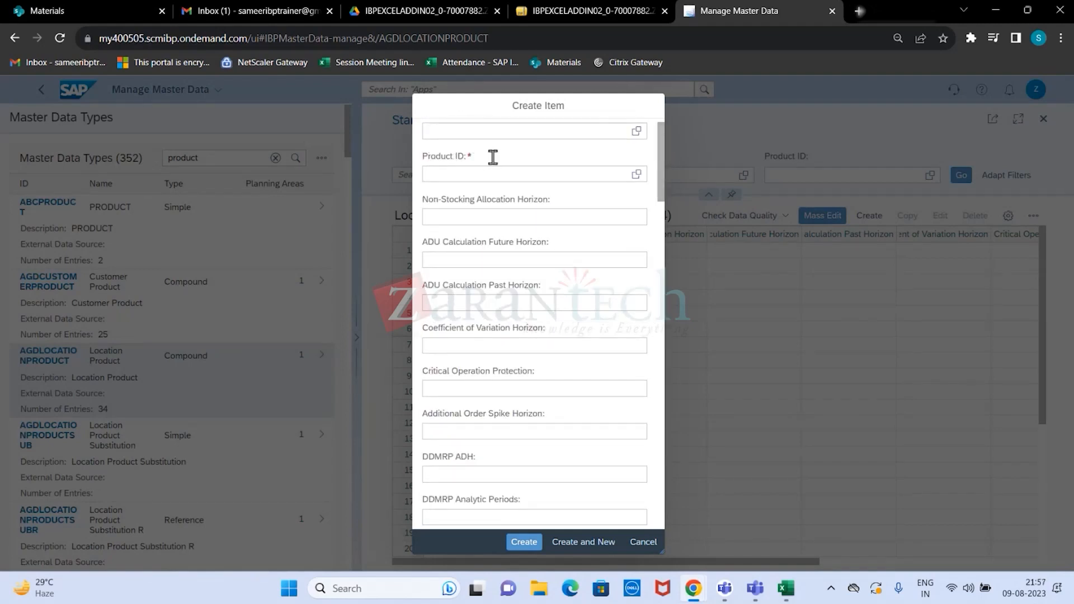
pyautogui.scroll(1, 523, 165)
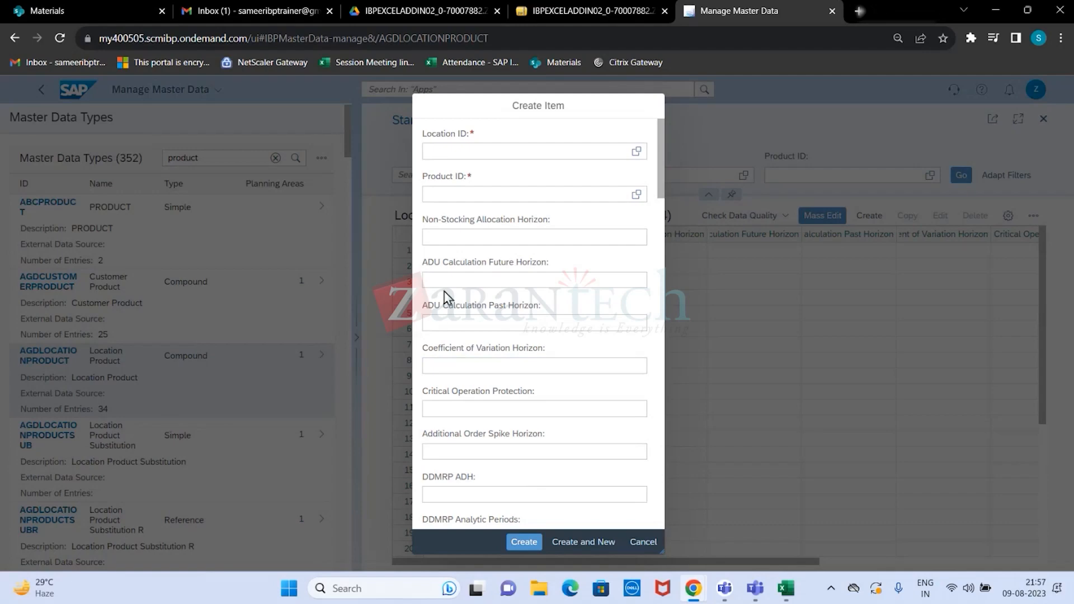
pyautogui.click(644, 542)
# - Browse the product-related master data types, comparing the simple, compound and reference types
pyautogui.scroll(-5, 240, 481)
pyautogui.scroll(-12, 240, 482)
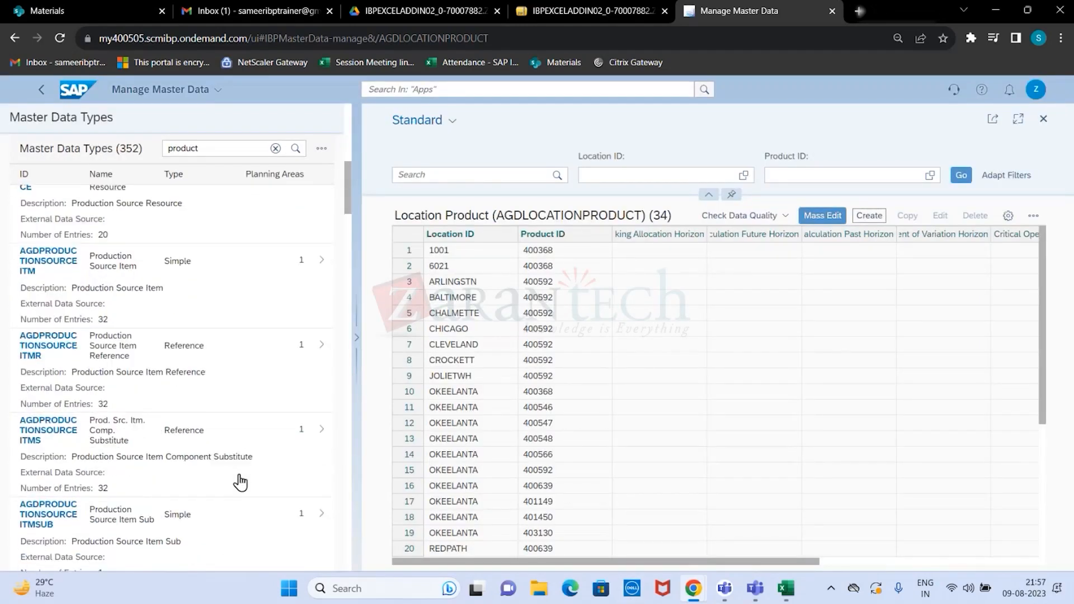
pyautogui.scroll(-4, 241, 481)
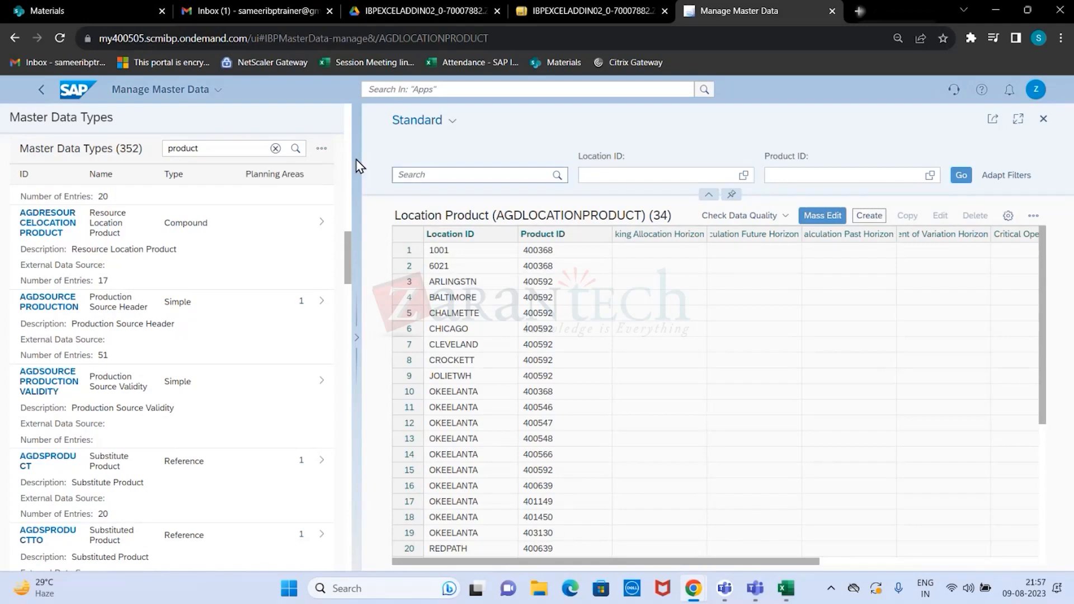
pyautogui.scroll(3, 224, 168)
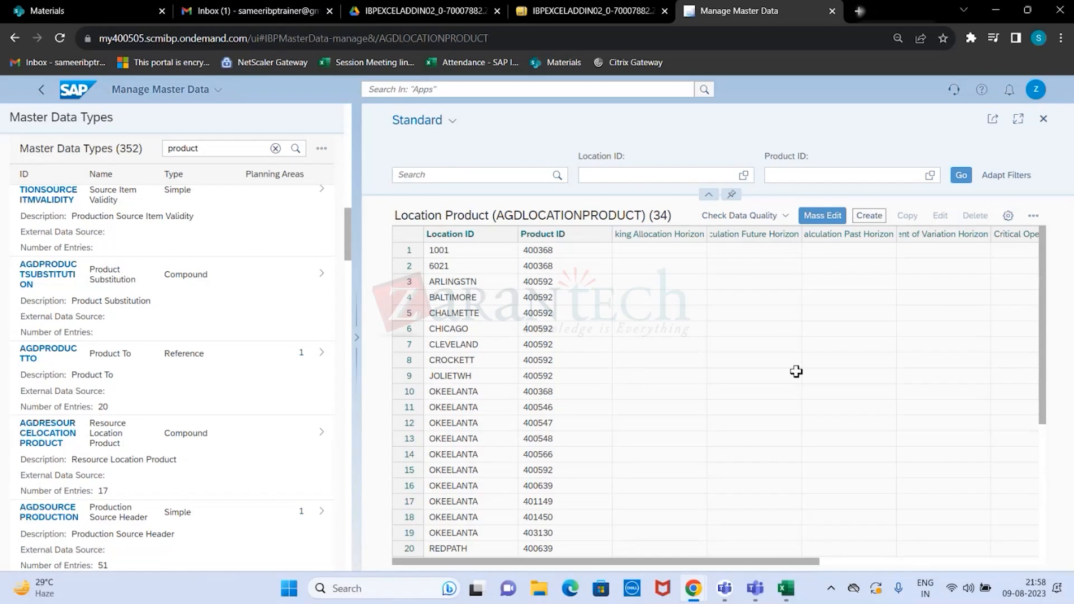
# - Mark the first four Product IDs in the Location Product table and display the data quality check options
pyautogui.click(744, 216)
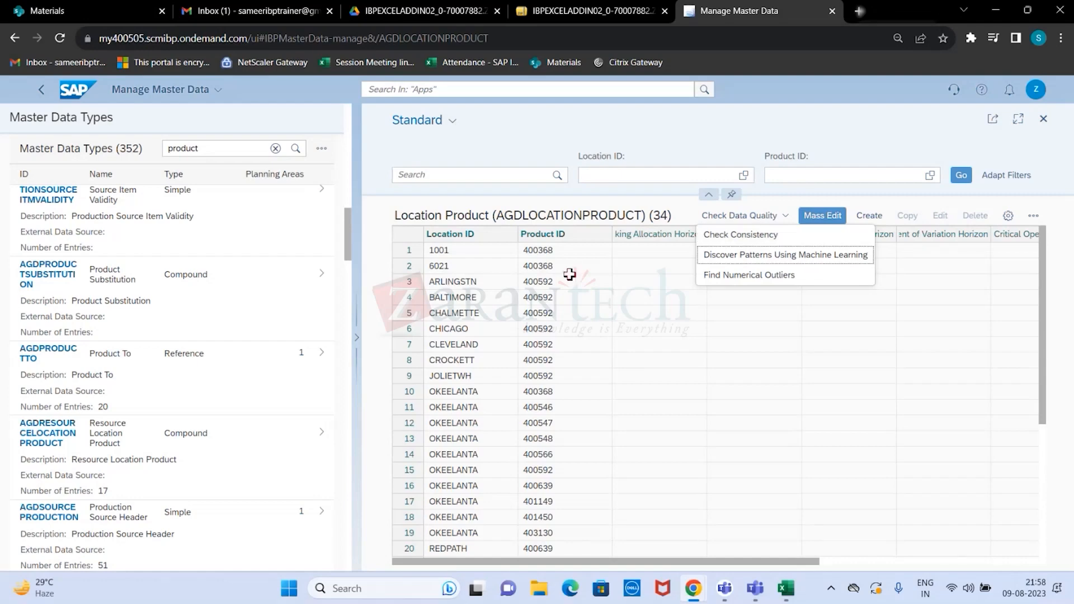
pyautogui.moveTo(569, 251); pyautogui.dragTo(569, 280)
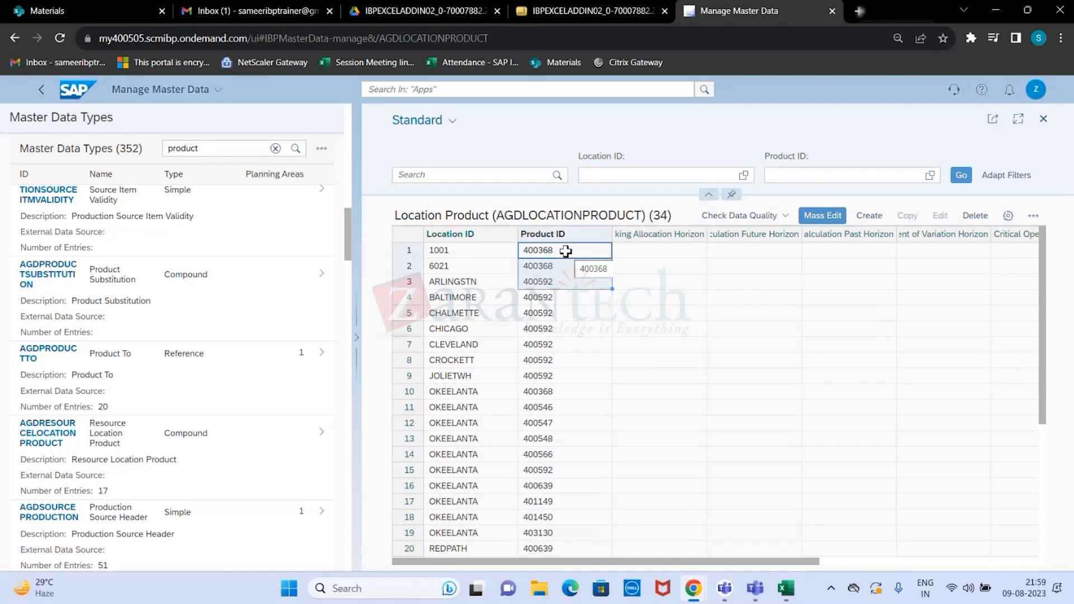
pyautogui.moveTo(566, 252); pyautogui.dragTo(562, 291)
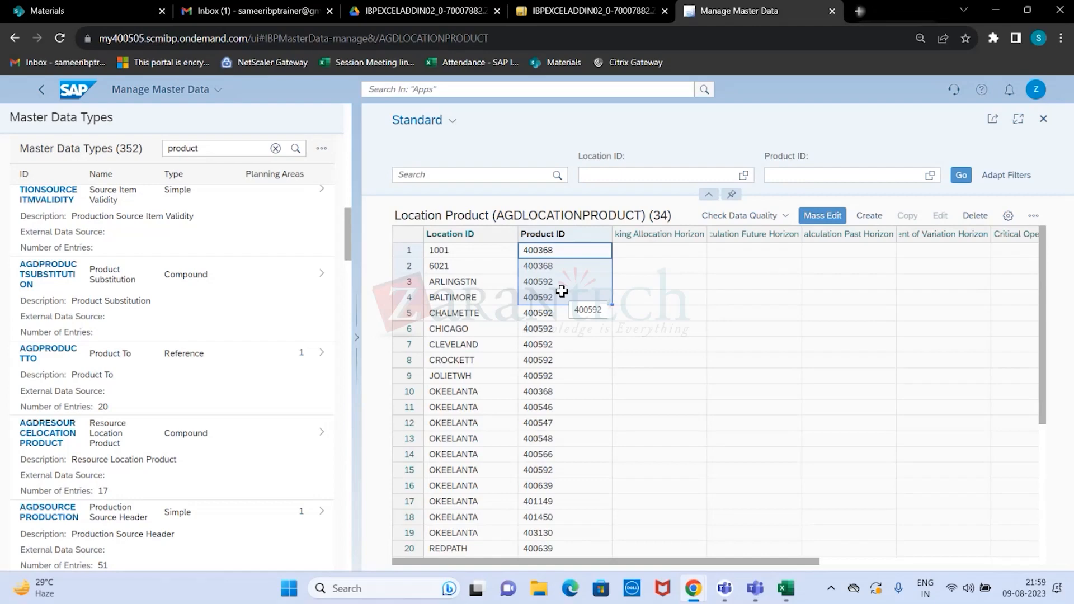
pyautogui.click(760, 217)
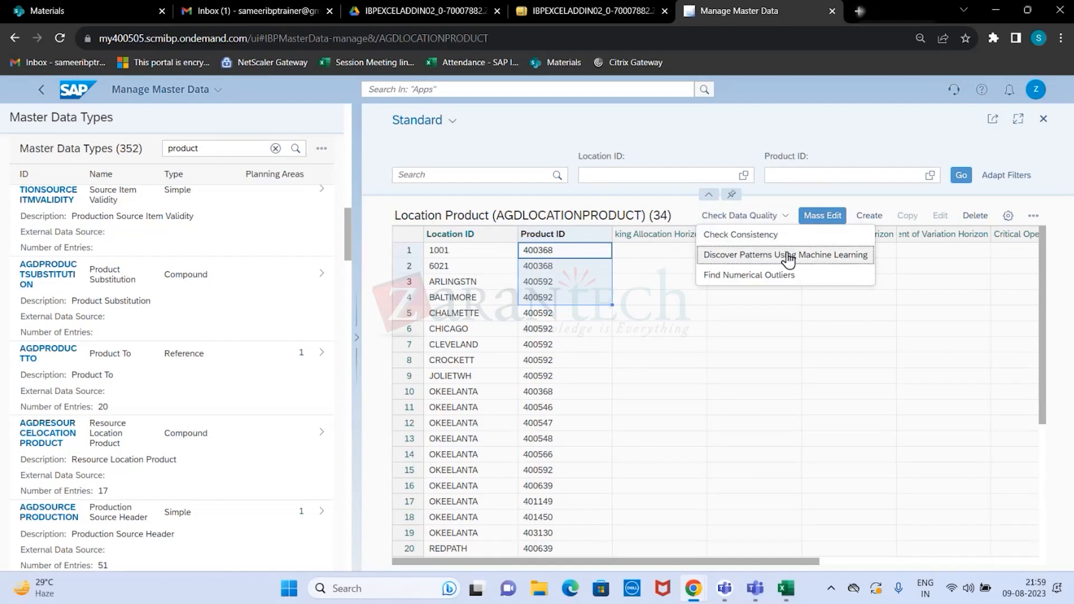